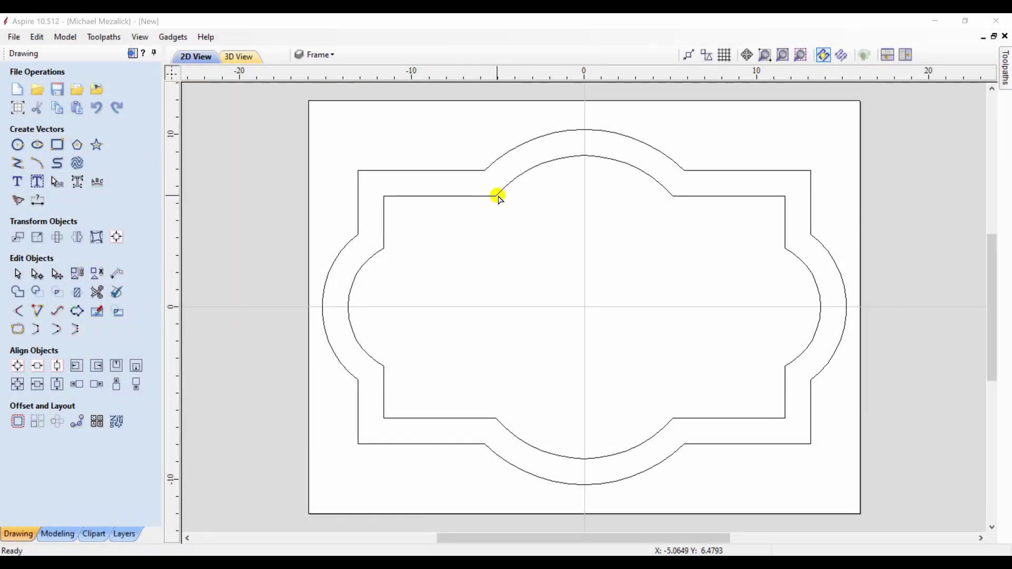
Offset the inner frame outline outwards by 0.75 inch
click(494, 196)
click(486, 170)
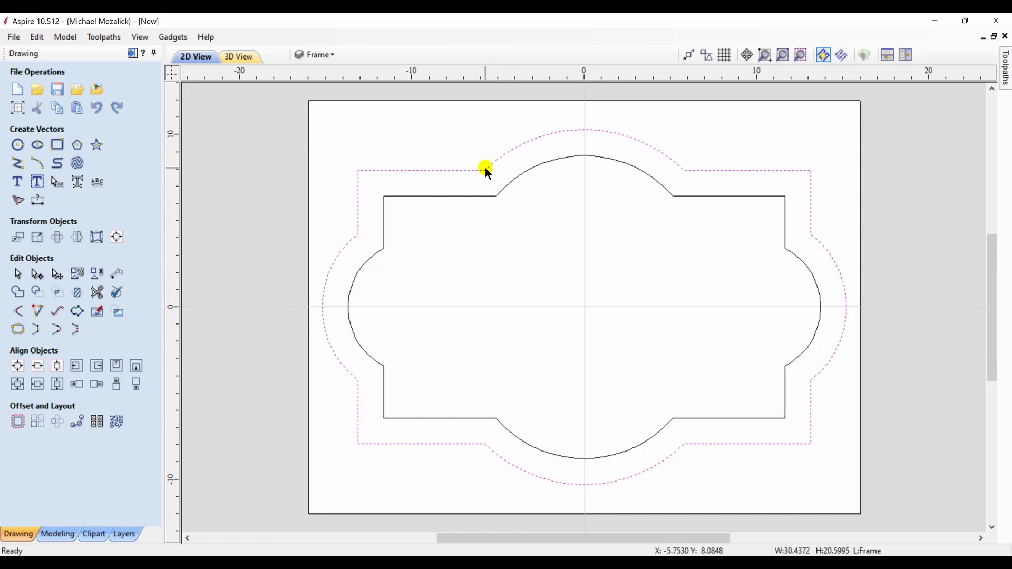
click(477, 196)
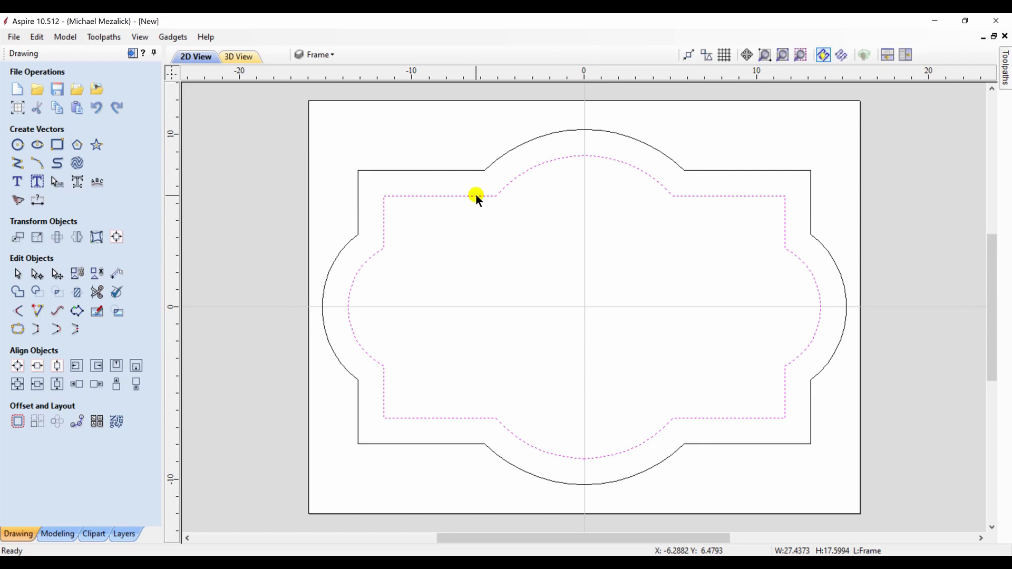
click(18, 423)
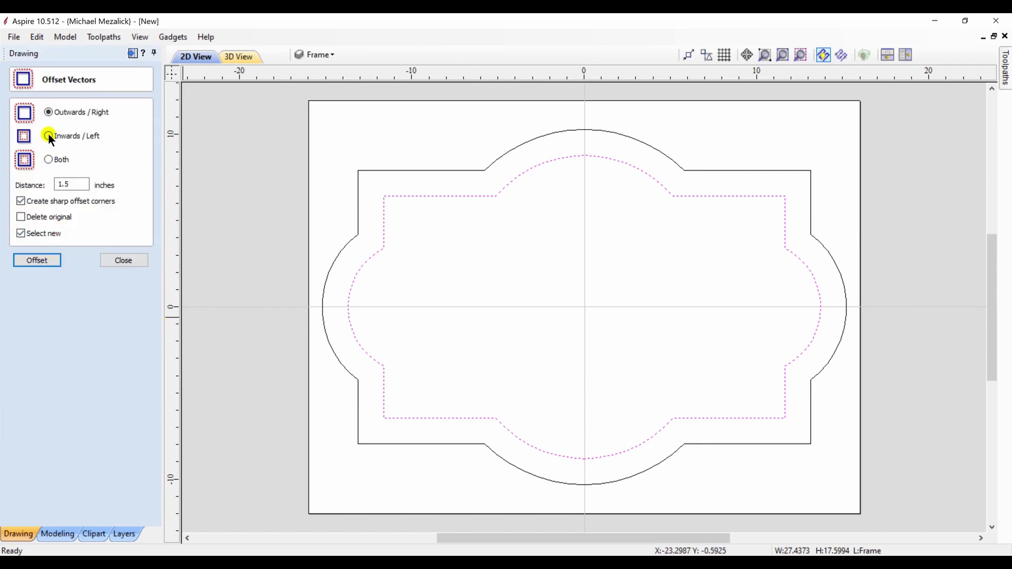
click(75, 179)
drag(75, 179, 59, 182)
text(.75)
click(45, 261)
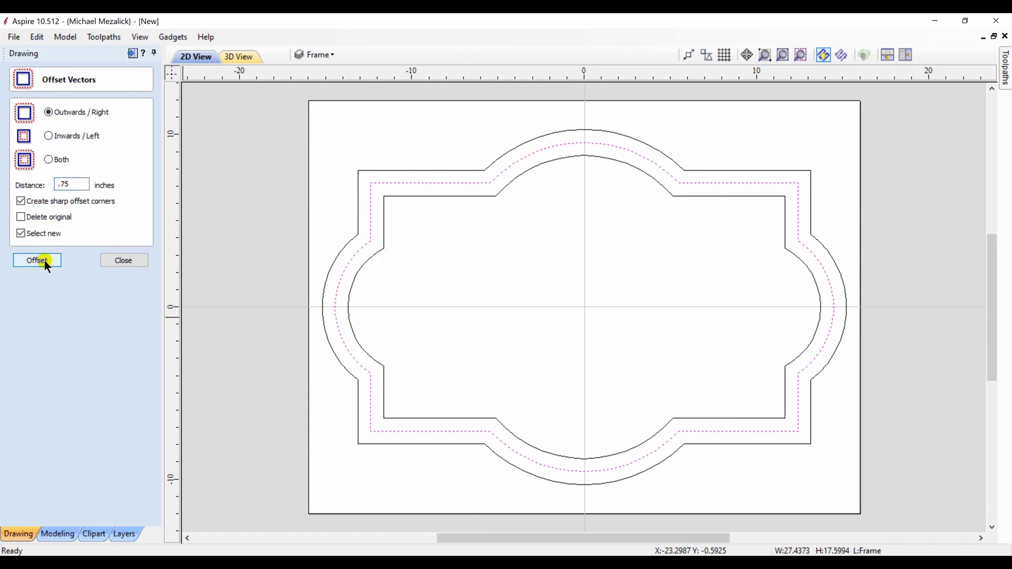
click(111, 264)
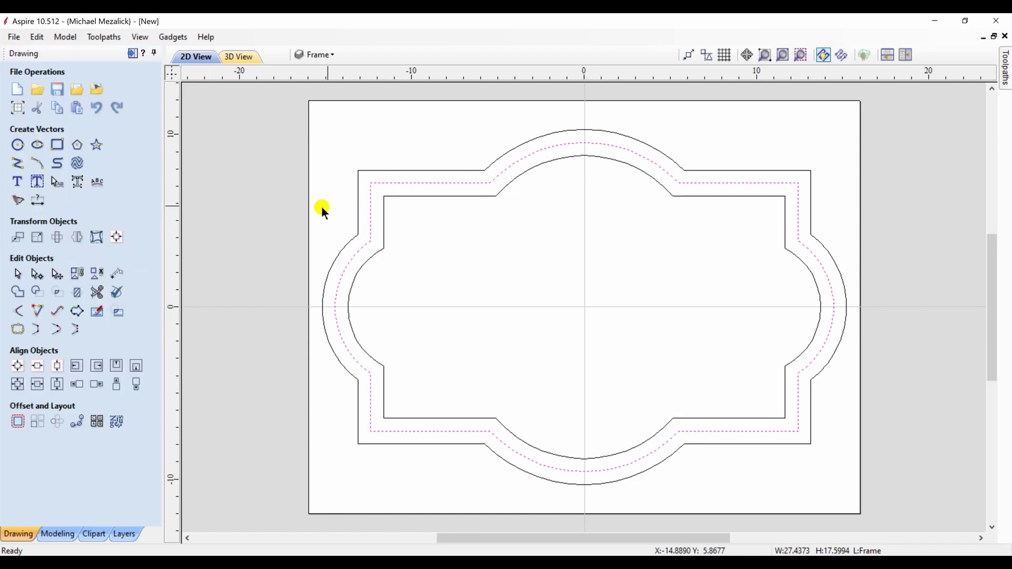
Add a 0.25-inch outward offset of the inner frame outline
click(384, 227)
click(17, 422)
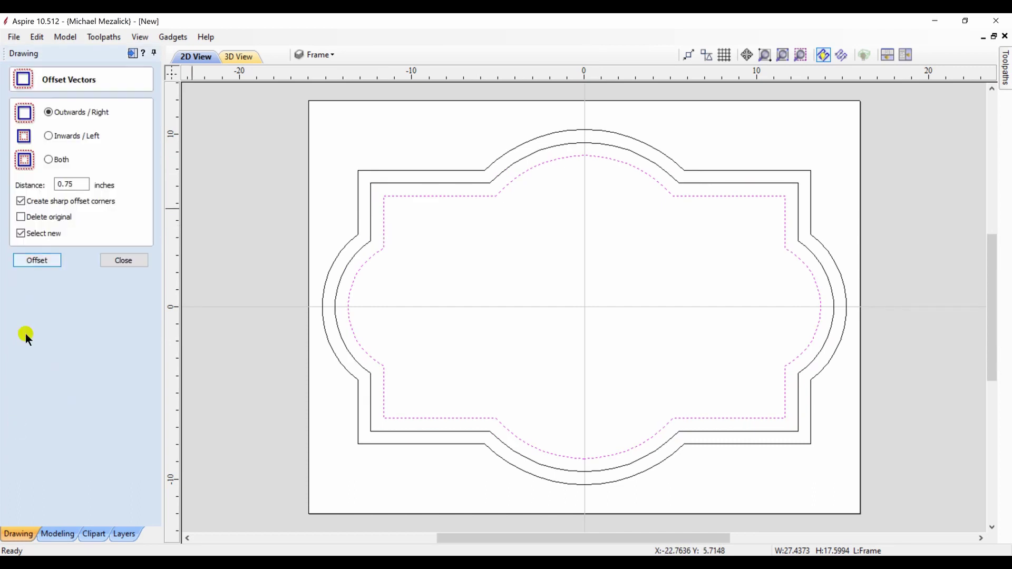
click(77, 183)
key(BackSpace)
key(BackSpace)
text(25)
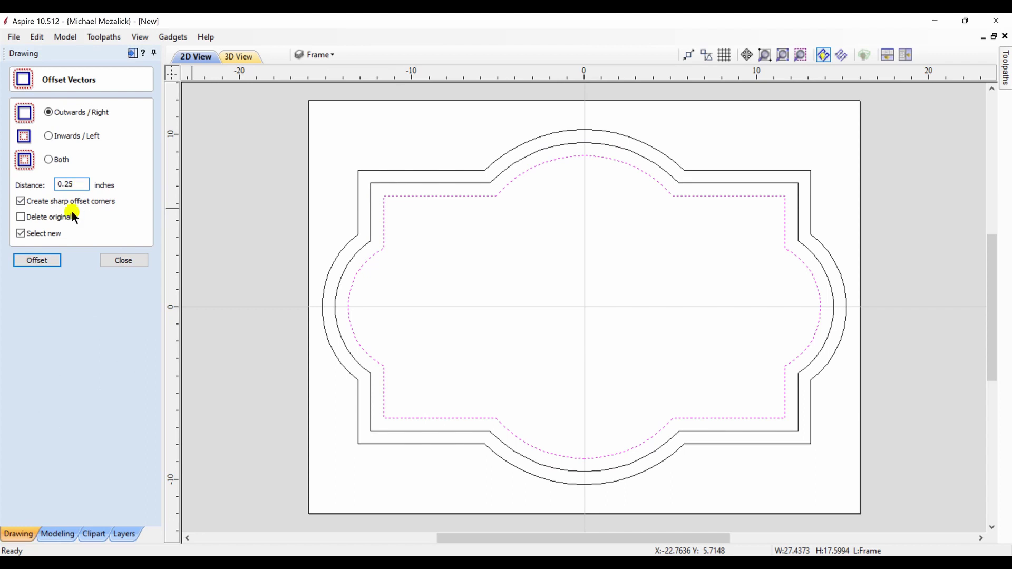
click(42, 258)
Offset the outer frame 0.25 inch inwards, then deselect everything
click(357, 193)
click(87, 136)
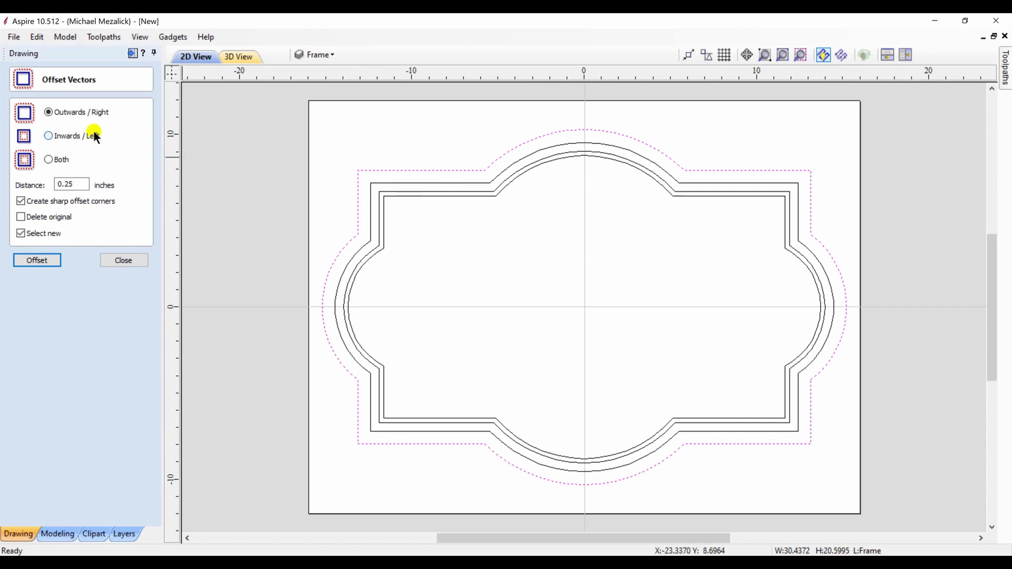
click(40, 261)
click(119, 260)
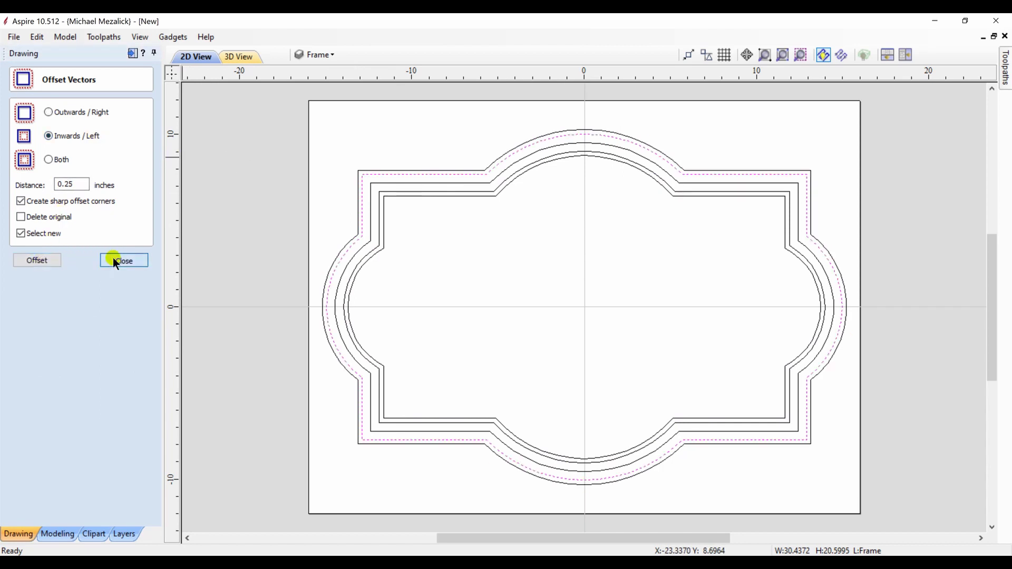
click(259, 198)
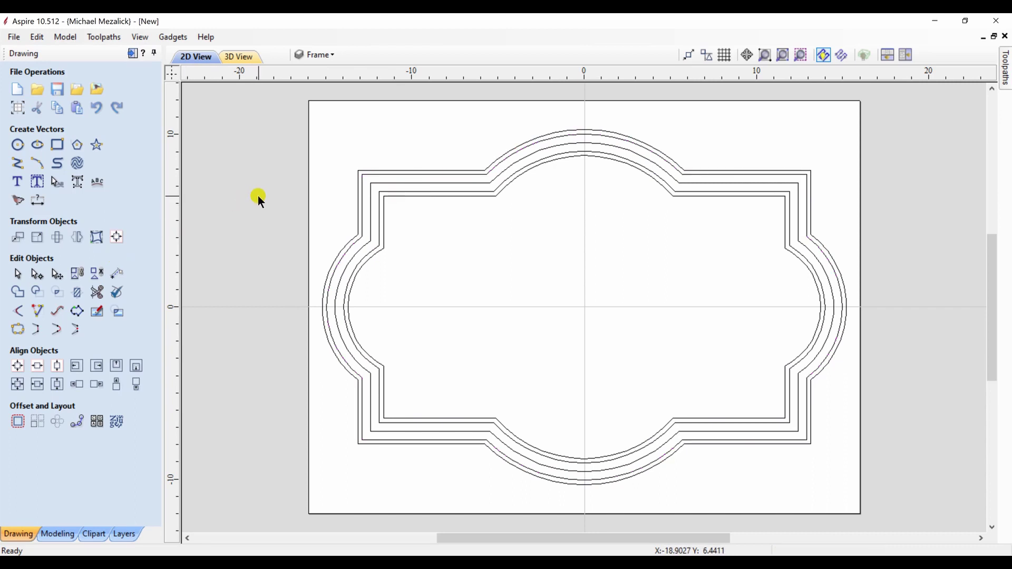
Add a new red layer named 'Triangle'
click(323, 55)
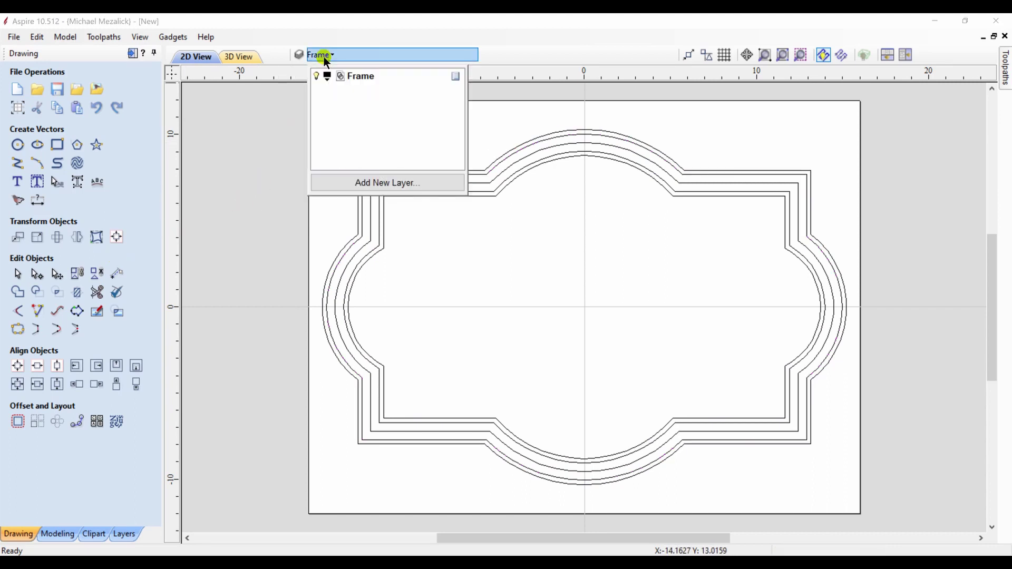
click(374, 183)
text(Triangle)
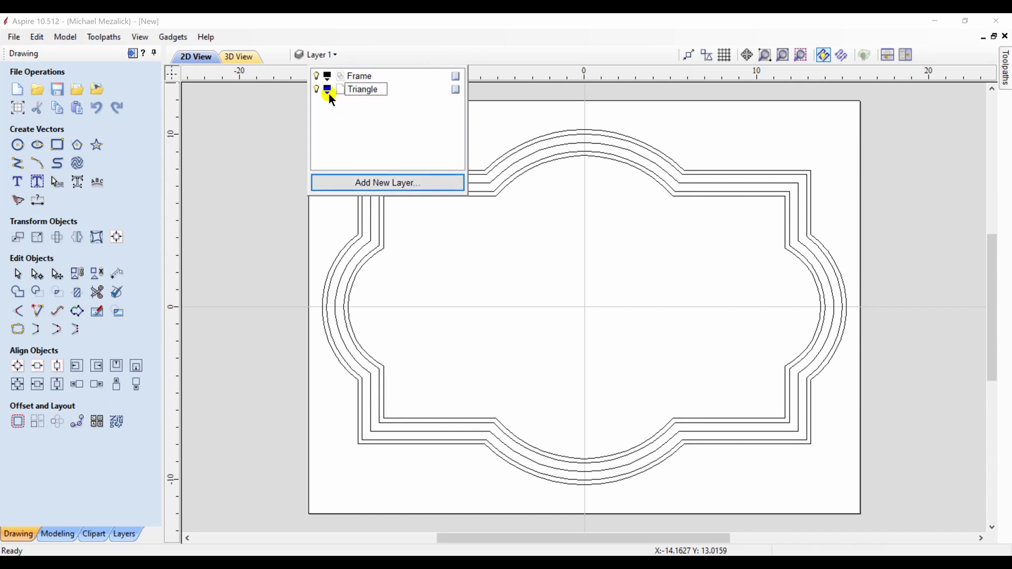
click(328, 89)
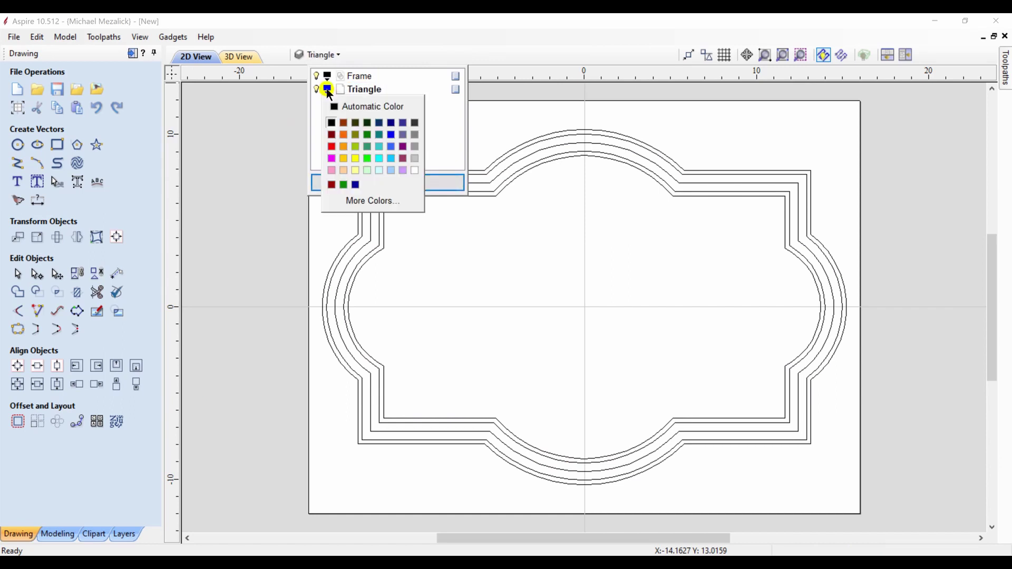
click(331, 146)
click(299, 179)
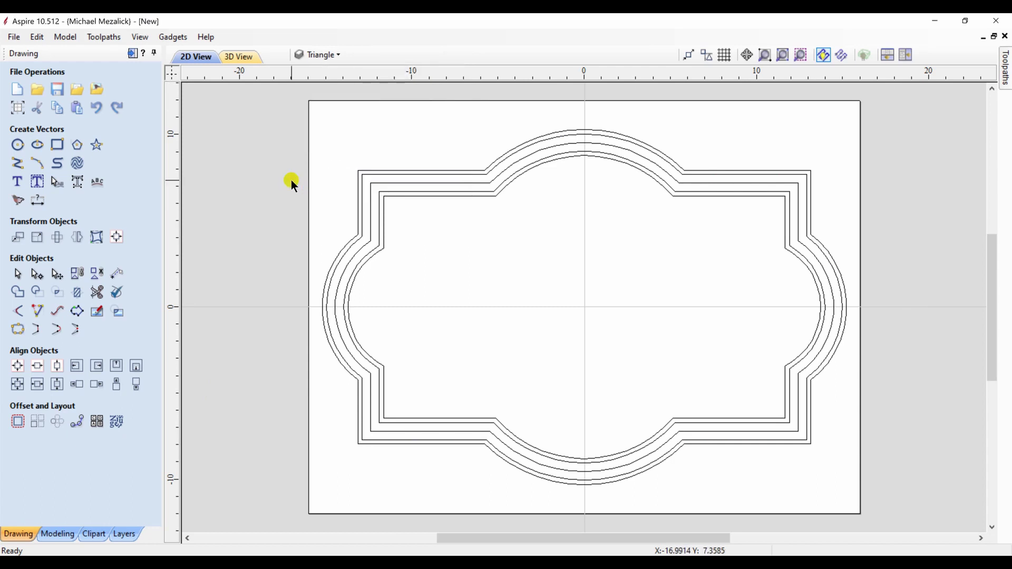
Draw a three-sided polygon in the frame's upper left and zoom to it
click(77, 144)
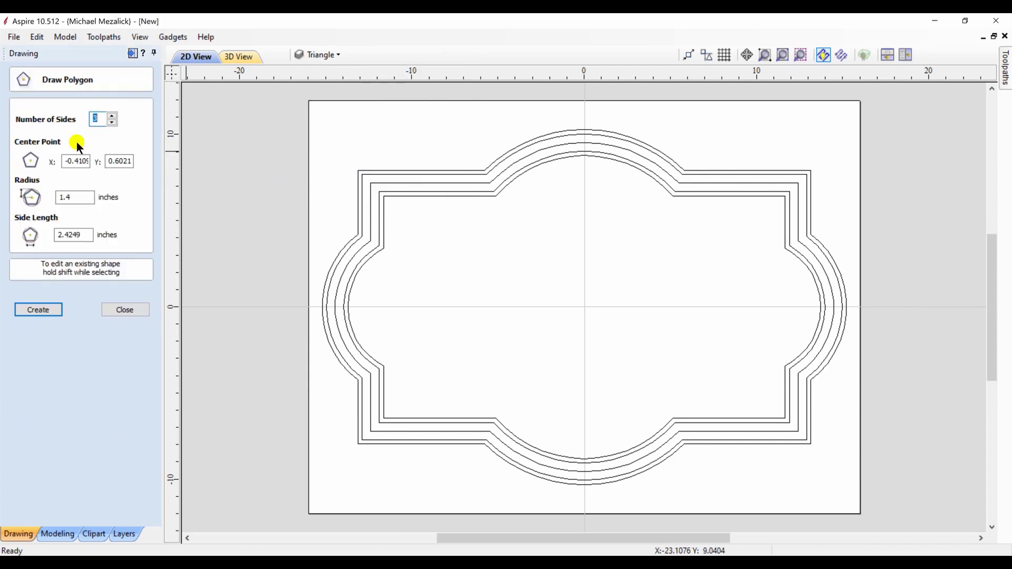
drag(433, 246, 443, 258)
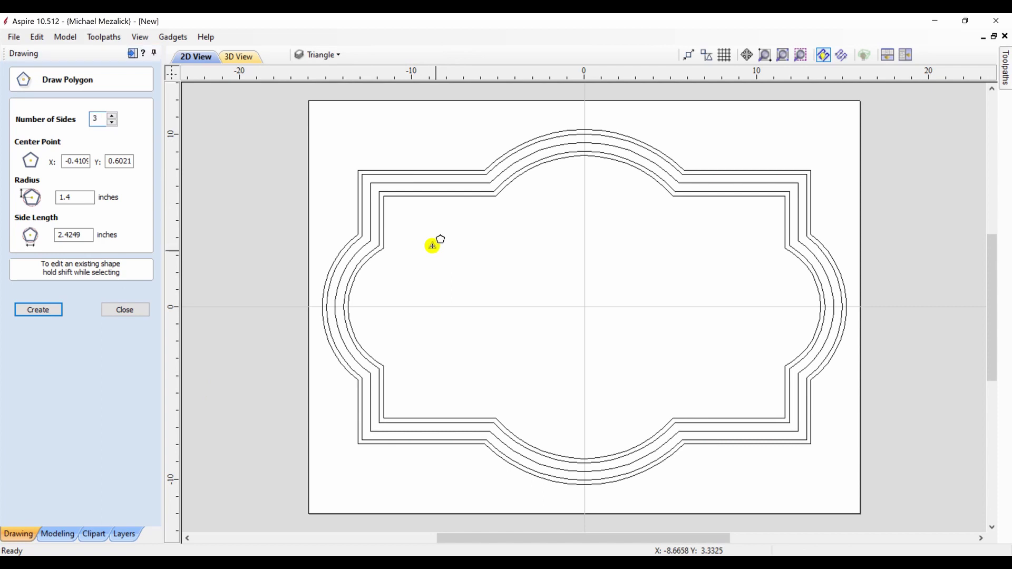
click(129, 308)
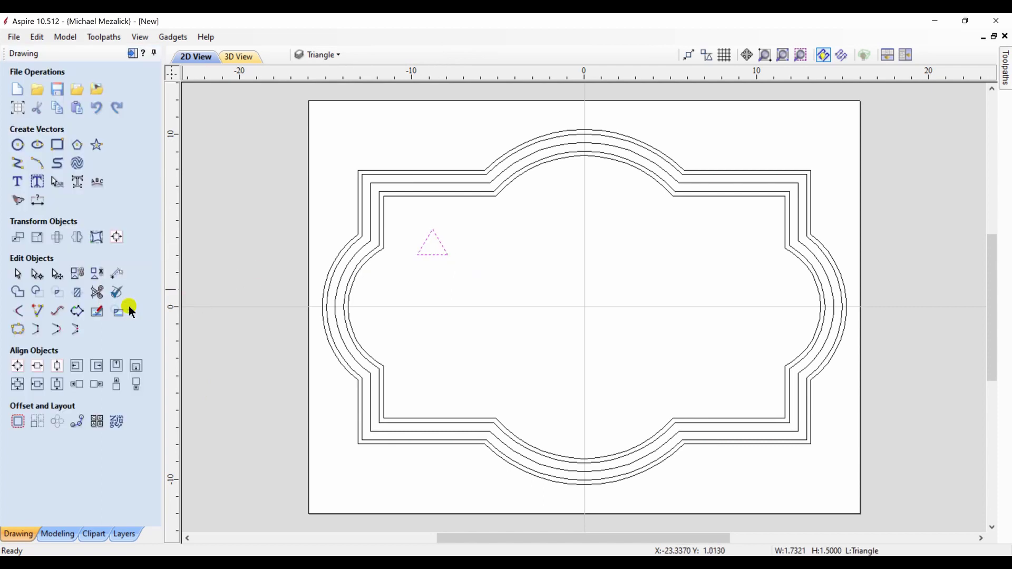
click(801, 55)
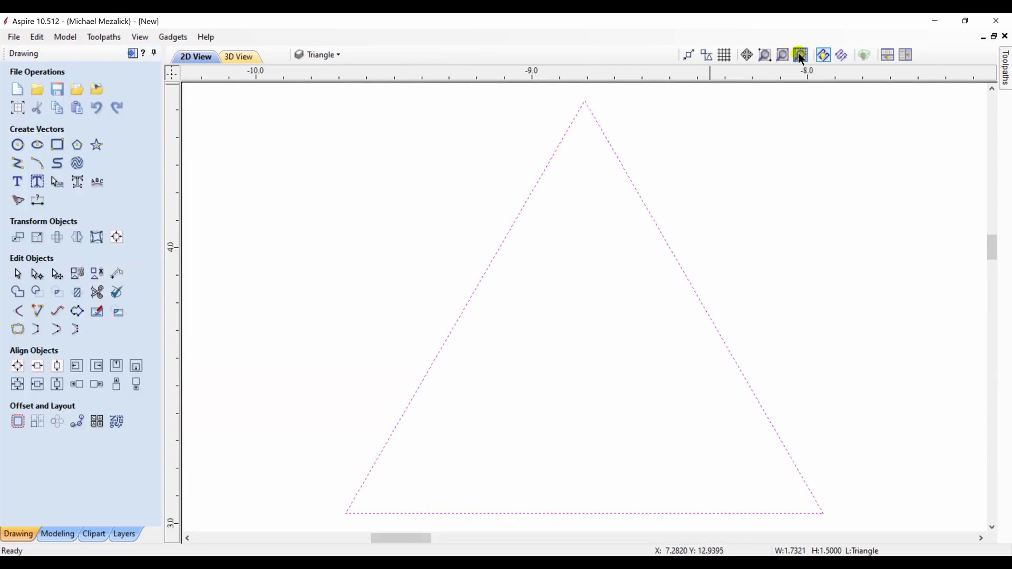
Resize the triangle to 0.75 x 0.75 inches with proportions unlocked
click(37, 237)
click(111, 254)
drag(87, 221, 10, 212)
text(.75)
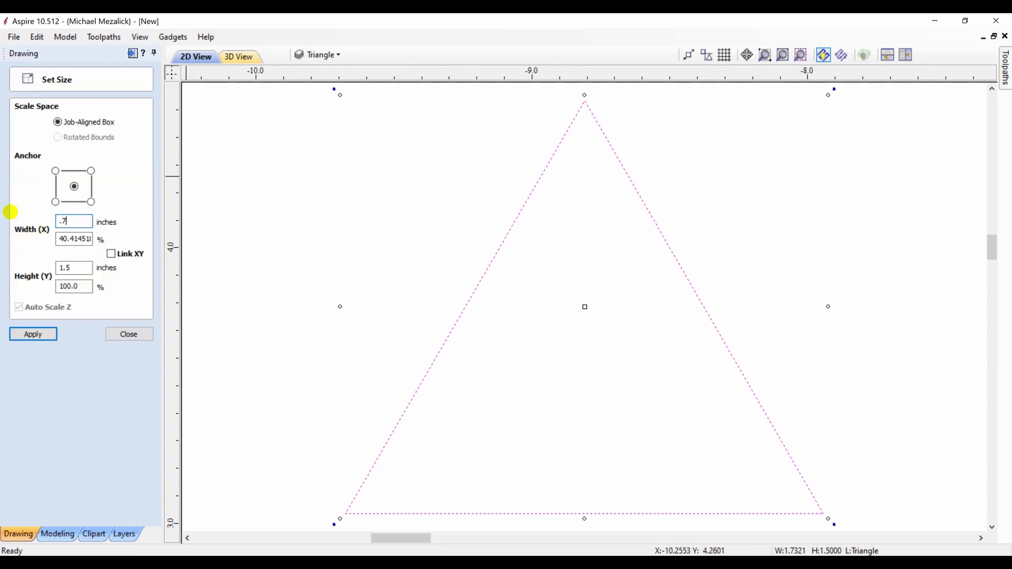
key(Tab)
key(Tab)
key(Tab)
text(.75)
click(33, 335)
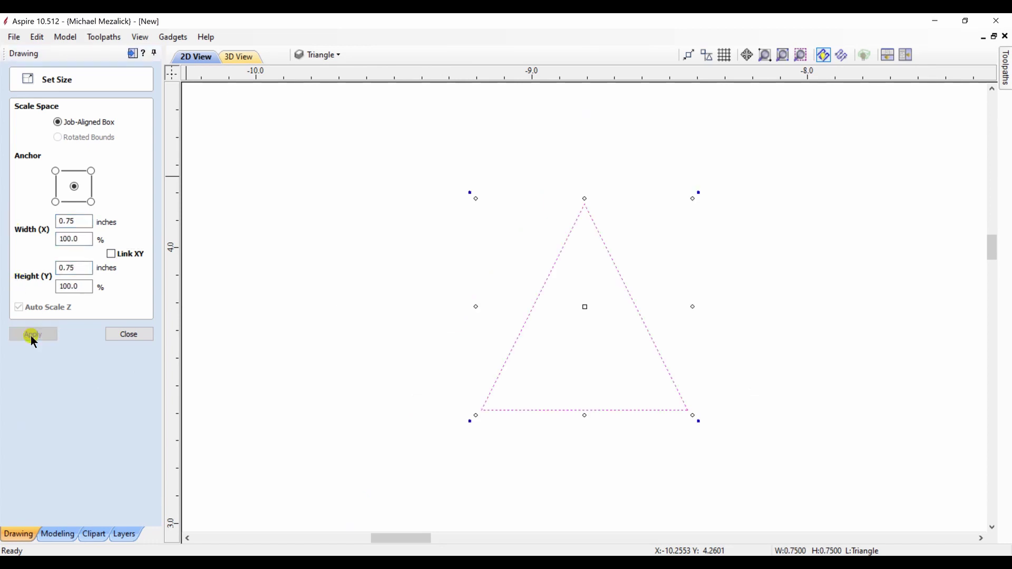
click(119, 335)
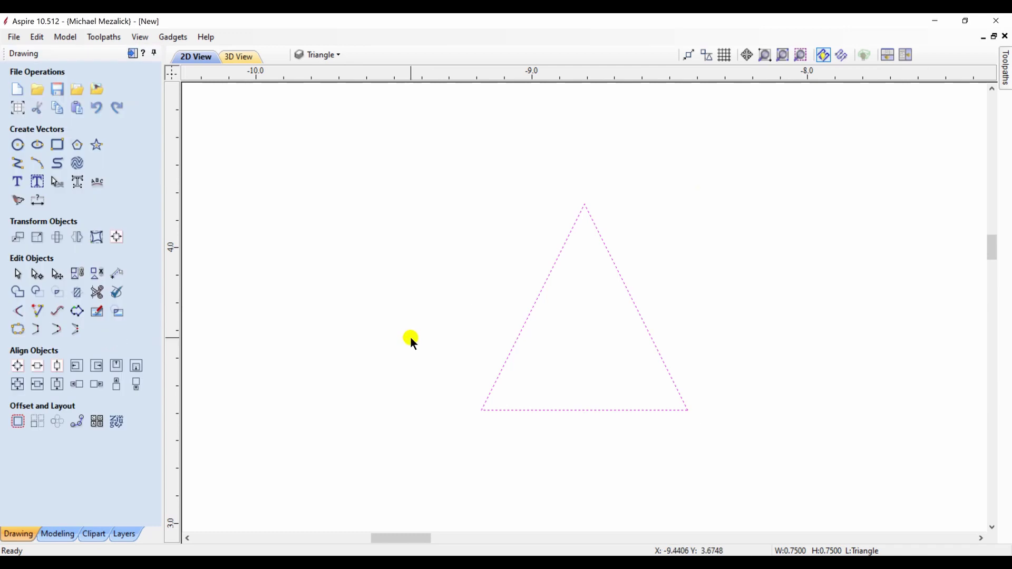
Delete the triangle's bottom edge in node editing and fit the whole job in view
key(n)
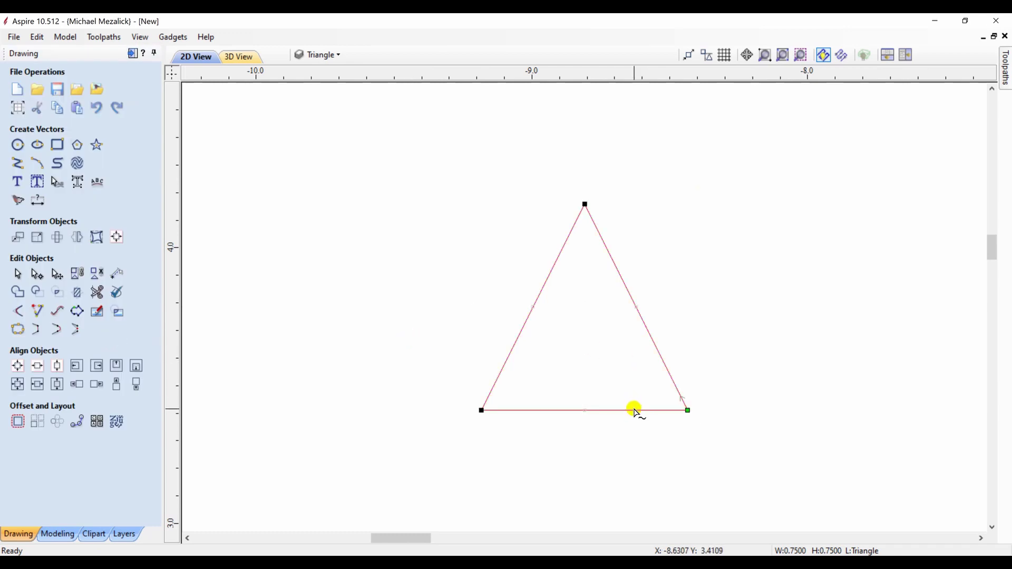
key(d)
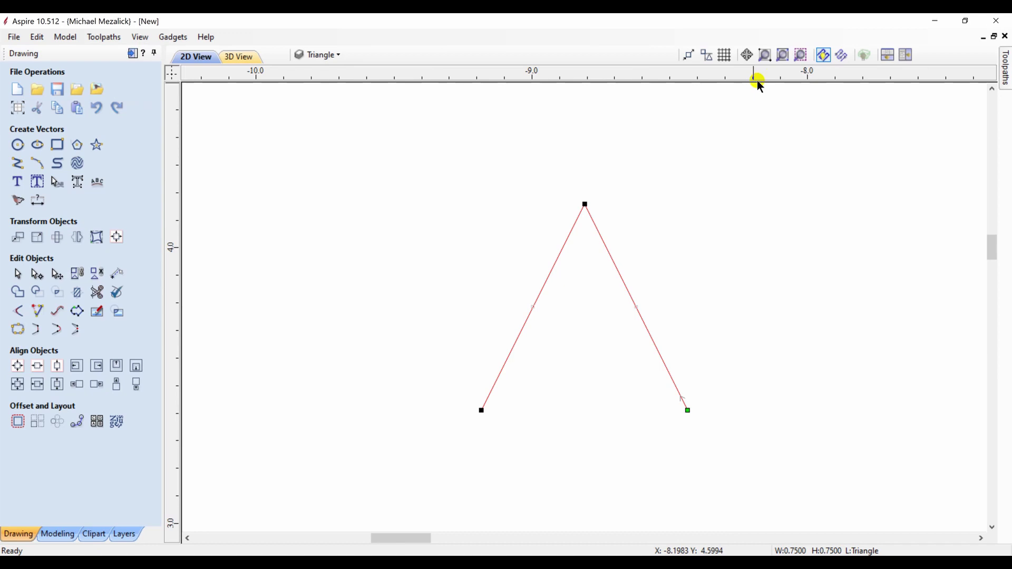
key(F6)
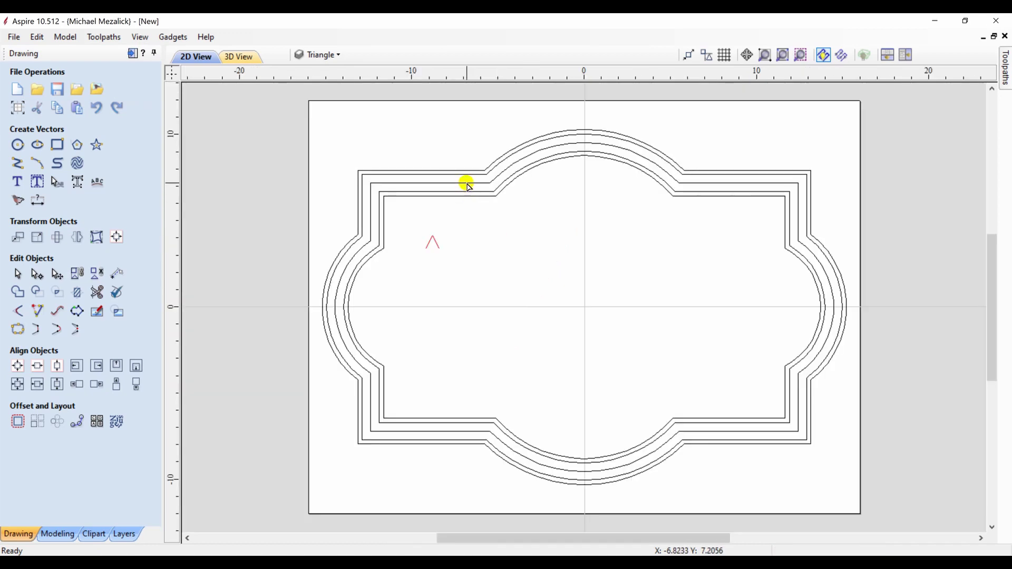
Copy the open peak along the top arch curve at 0.75-inch even spacing
click(467, 184)
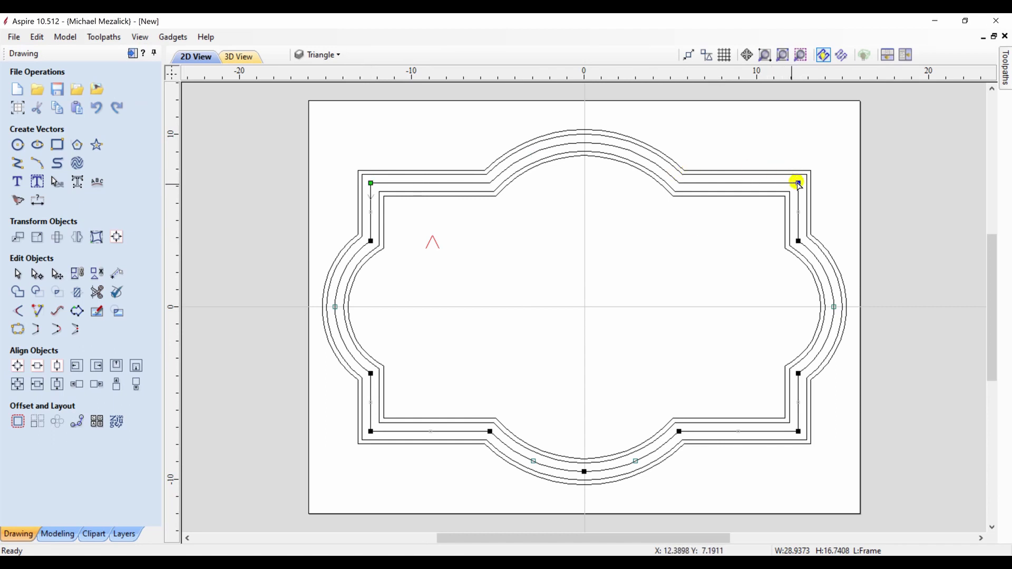
click(627, 256)
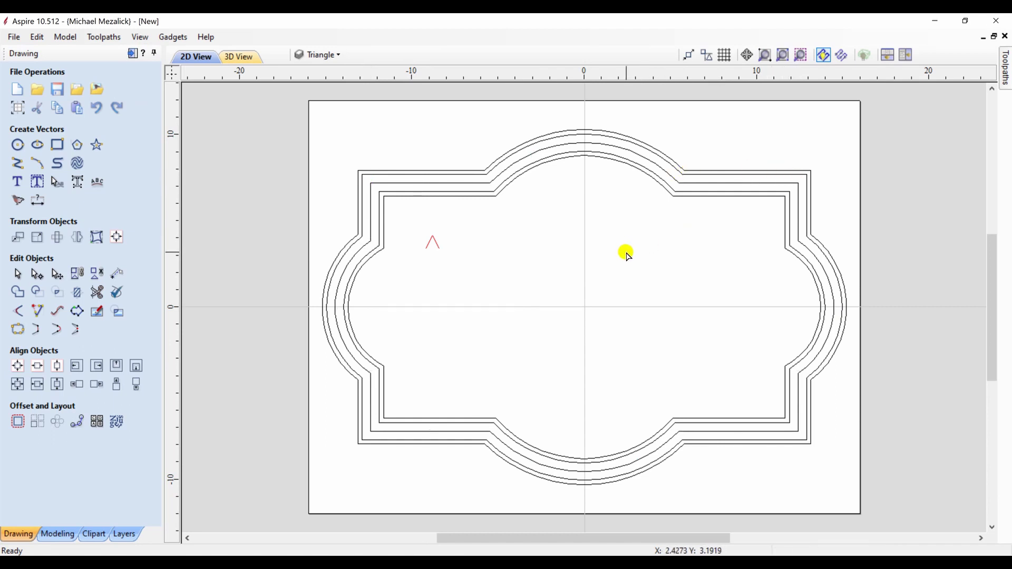
click(530, 156)
key(n)
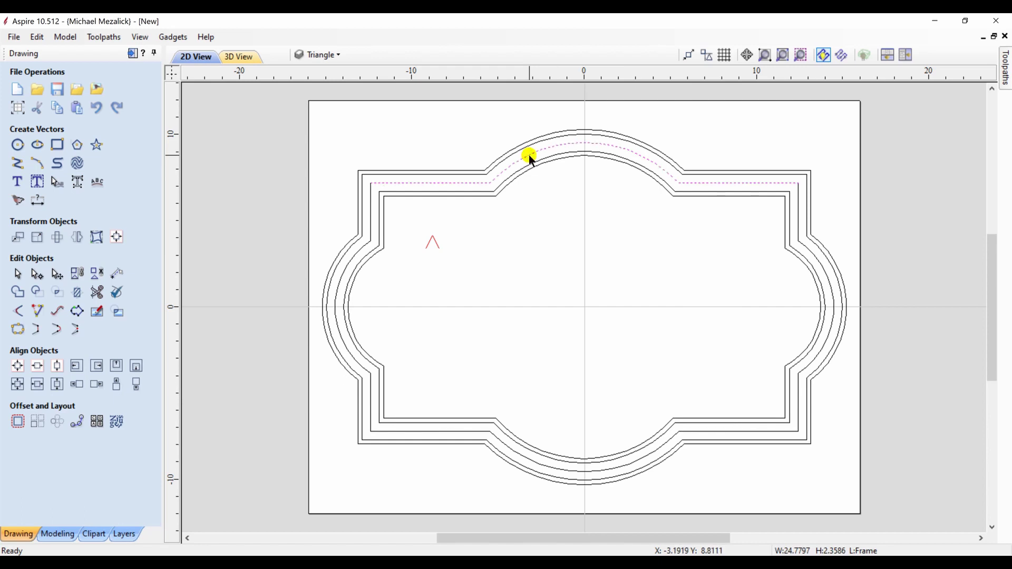
click(436, 244)
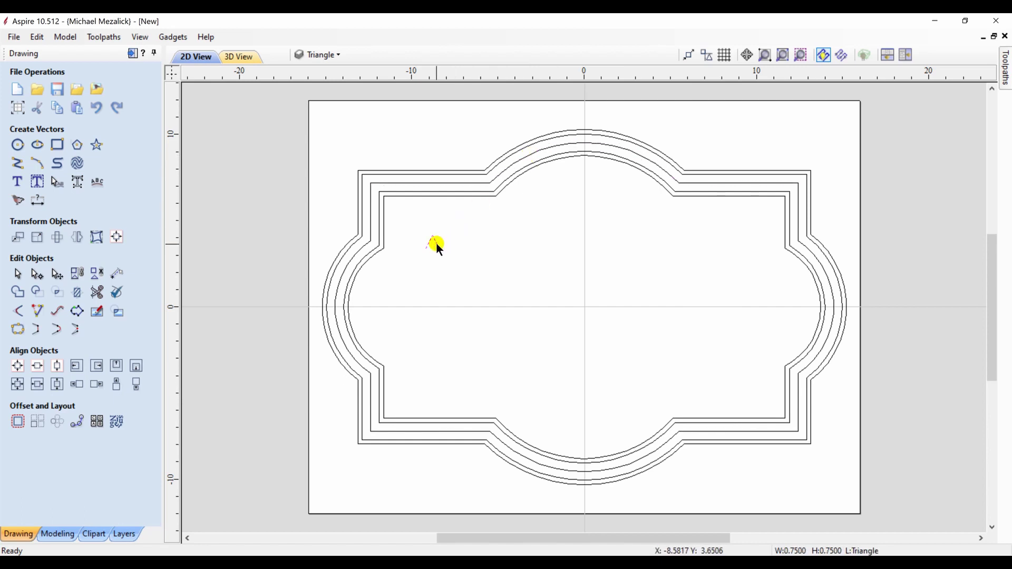
shift+click(422, 183)
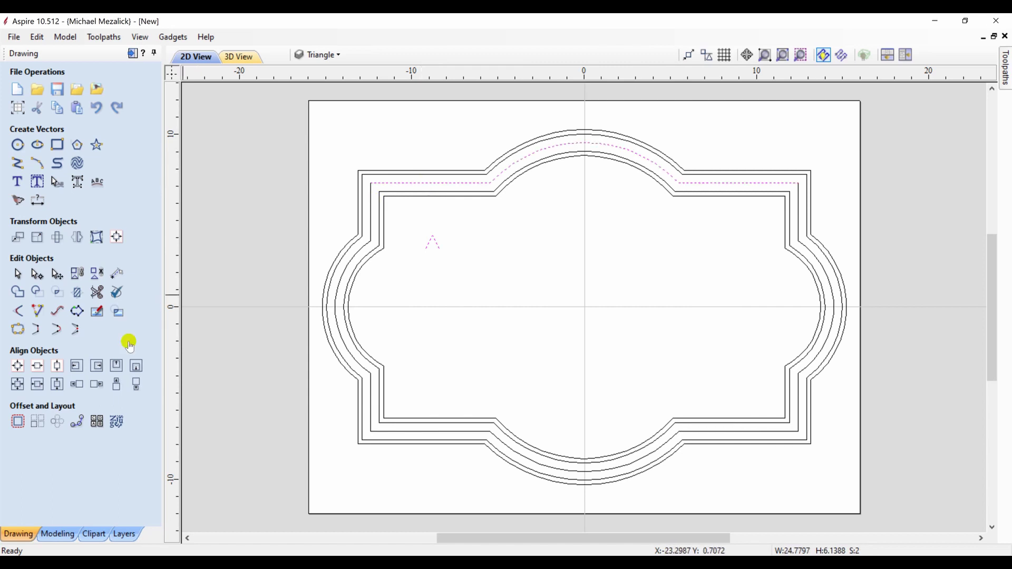
click(78, 422)
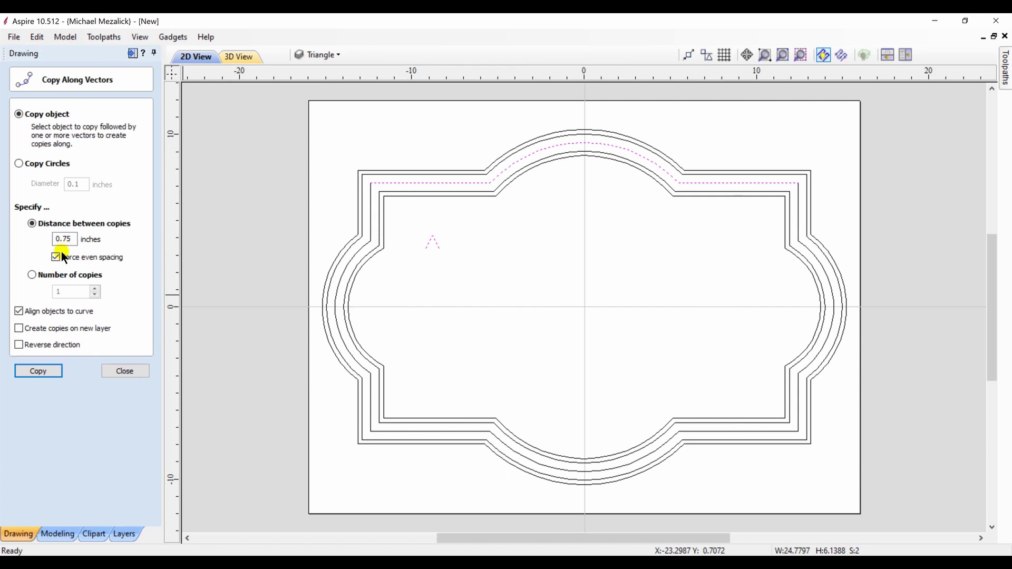
click(43, 372)
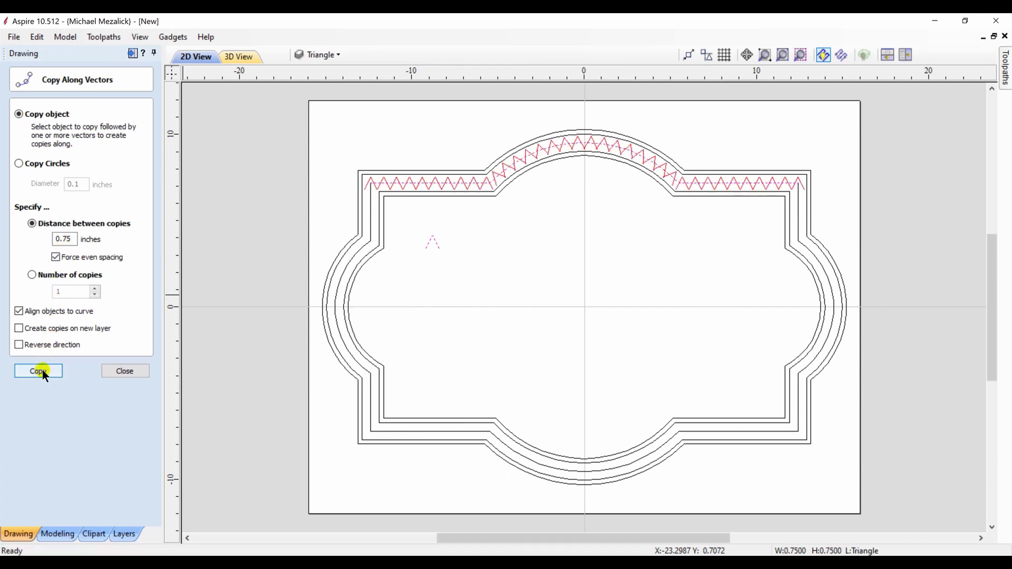
click(121, 371)
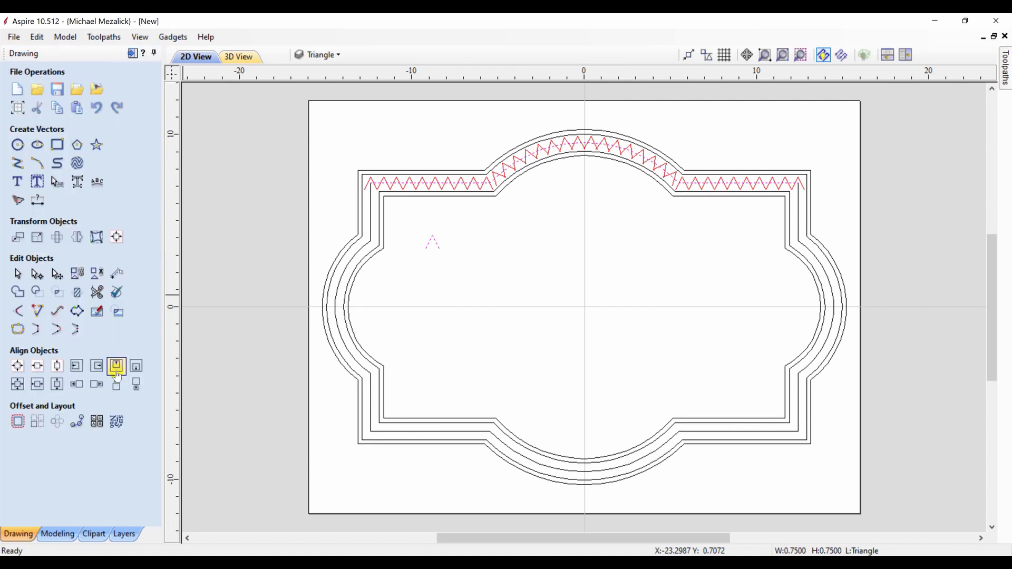
Rotate and nudge the triangles at the left arch join to follow the curve
click(767, 52)
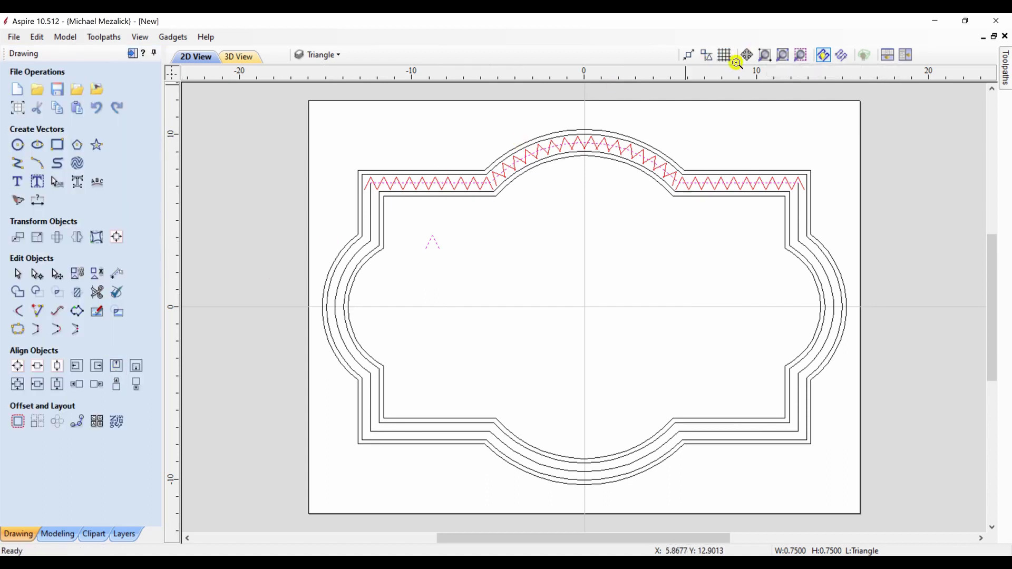
drag(601, 133, 501, 182)
click(502, 182)
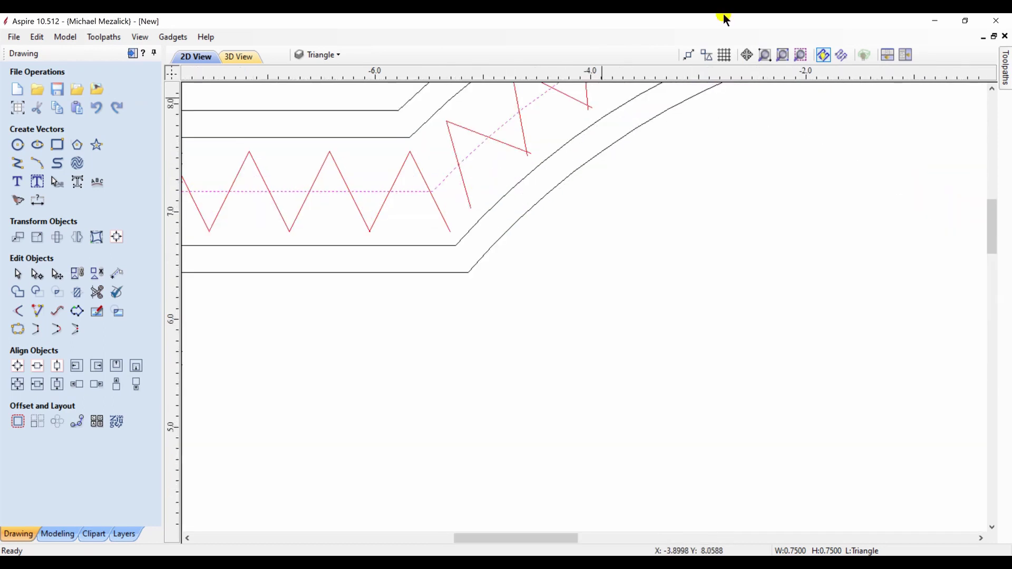
click(992, 89)
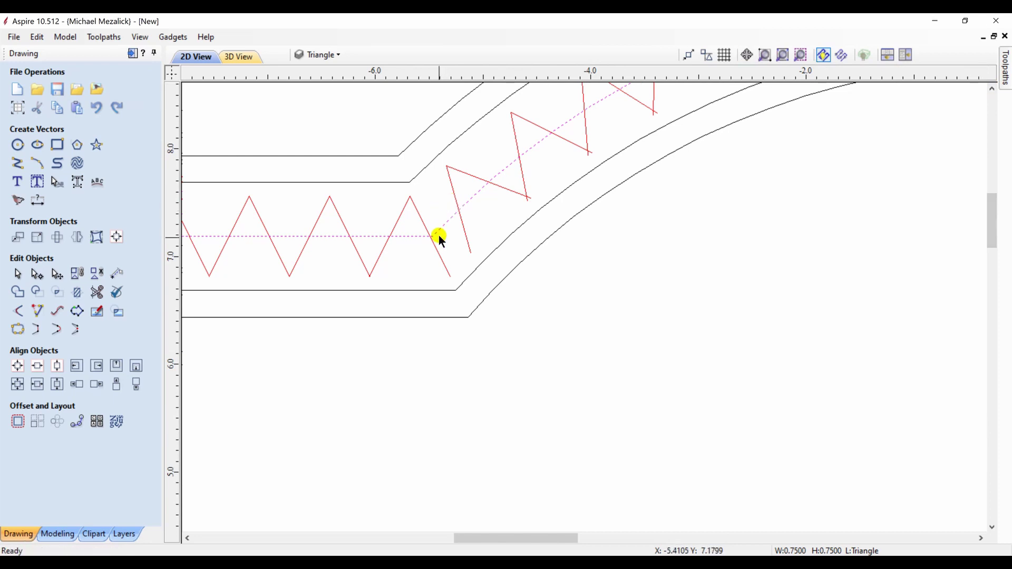
click(442, 261)
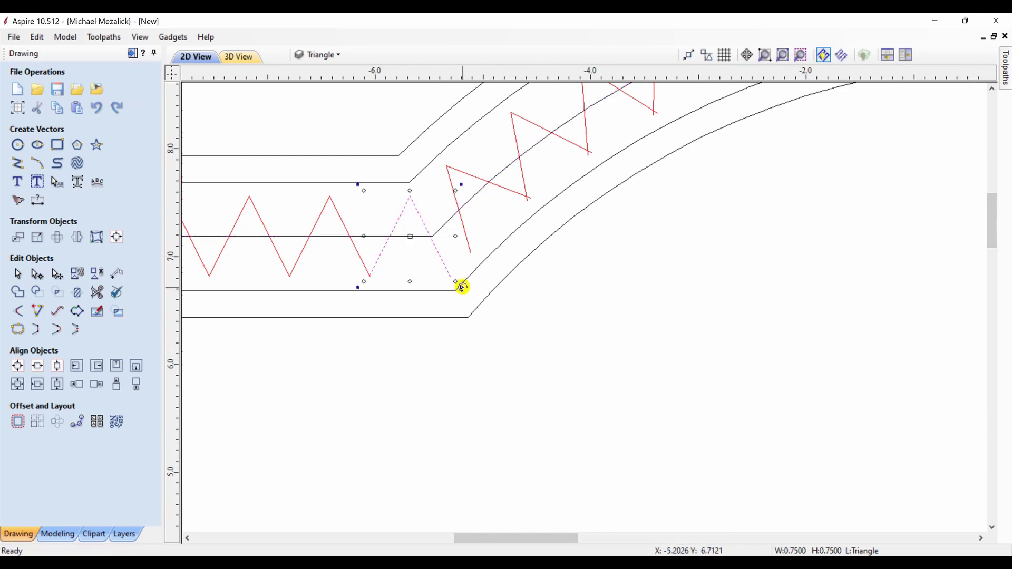
drag(463, 287, 469, 275)
drag(410, 238, 410, 232)
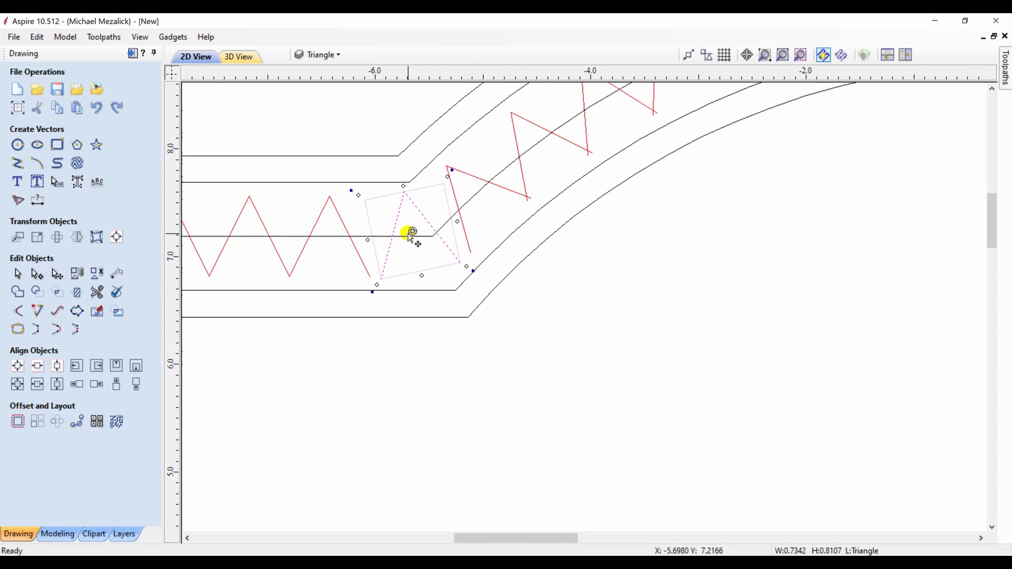
click(464, 229)
key(Left)
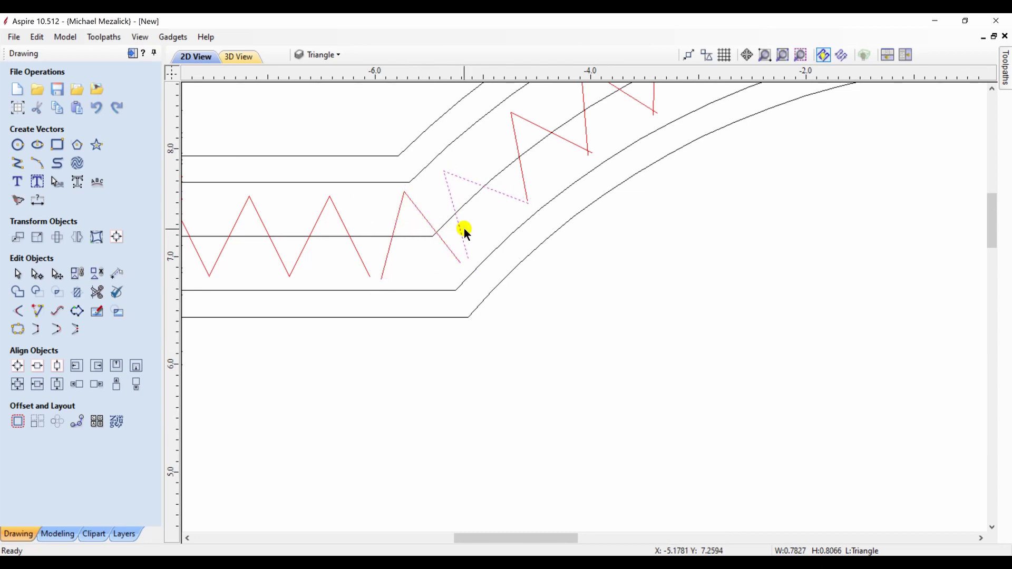
key(Up)
key(Left)
Rotate the triangle at the right arch join to match the curve, then zoom out
drag(509, 537, 655, 525)
click(659, 263)
drag(658, 262, 650, 177)
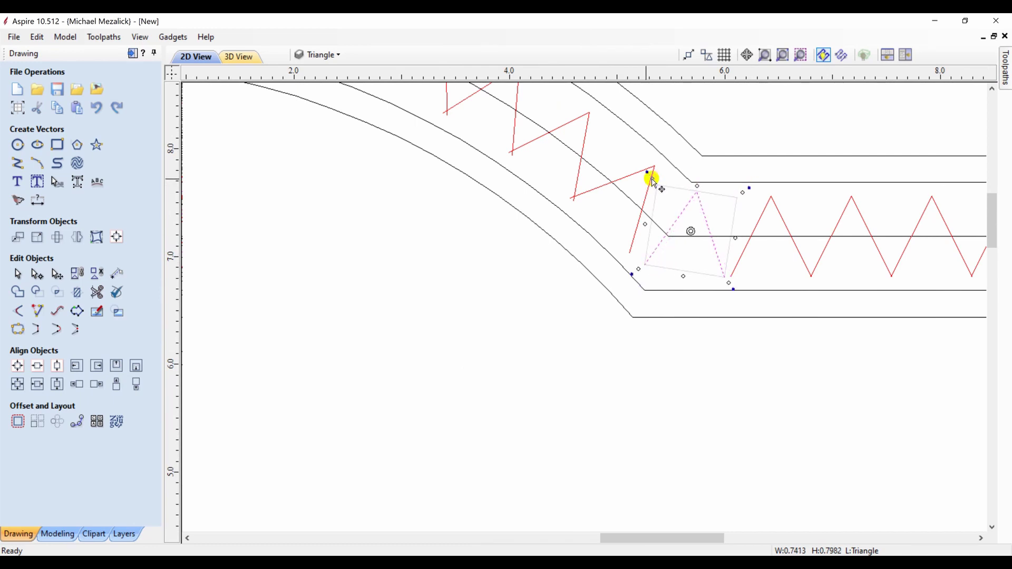
drag(631, 179, 631, 180)
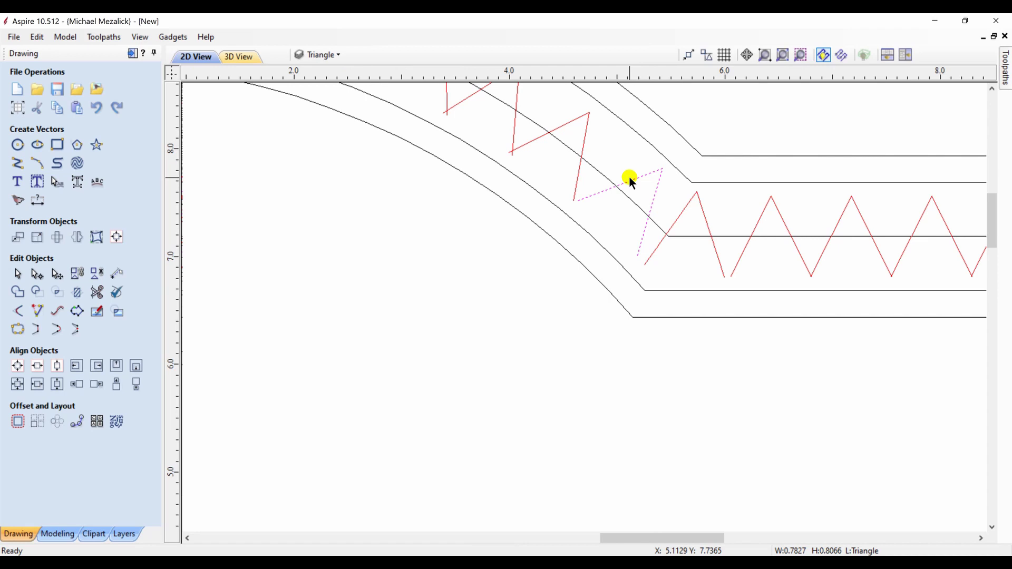
click(784, 56)
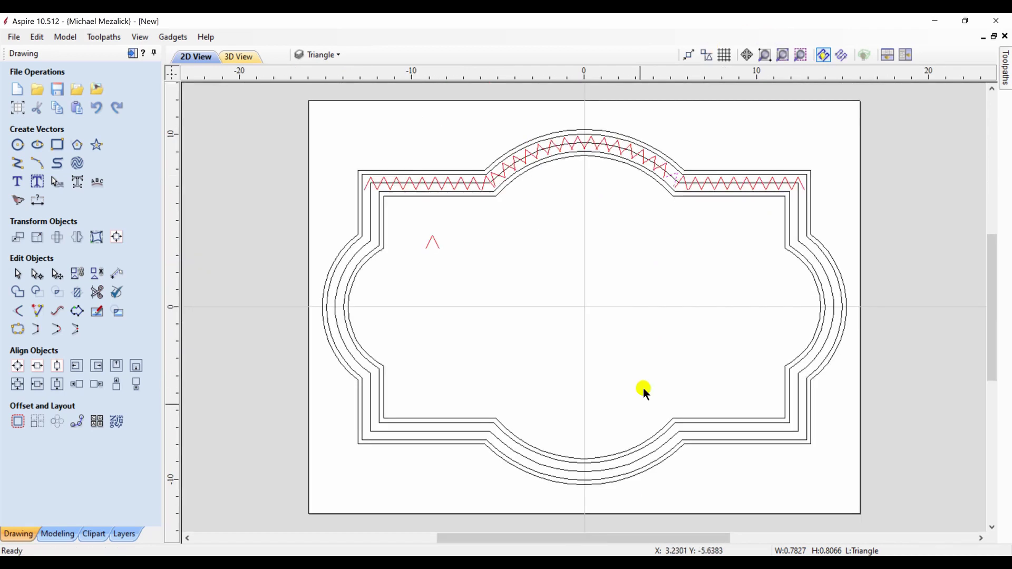
Zoom into the top-left zigzag and offset its first triangle outwards 0.25 inch
click(521, 284)
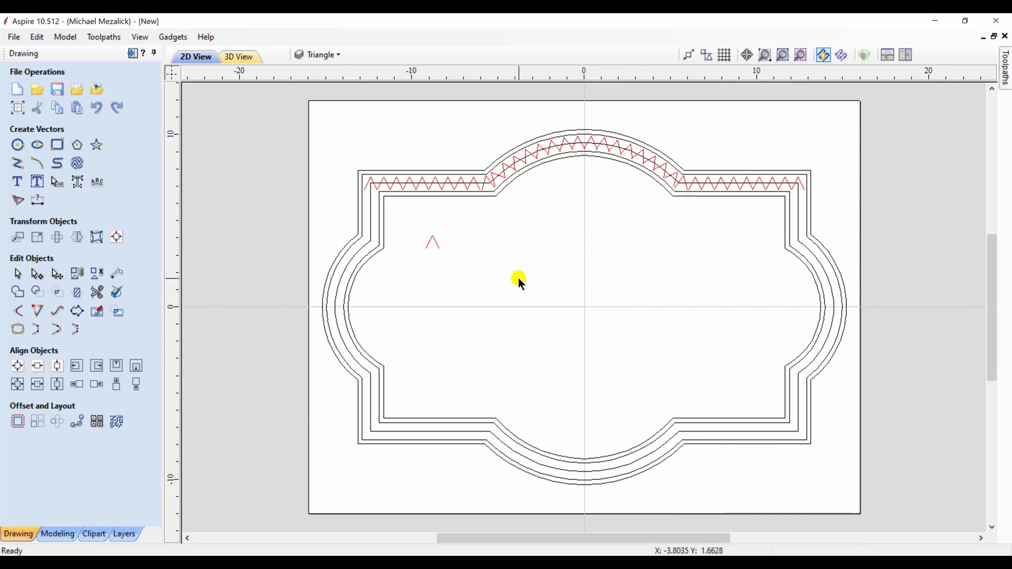
click(768, 52)
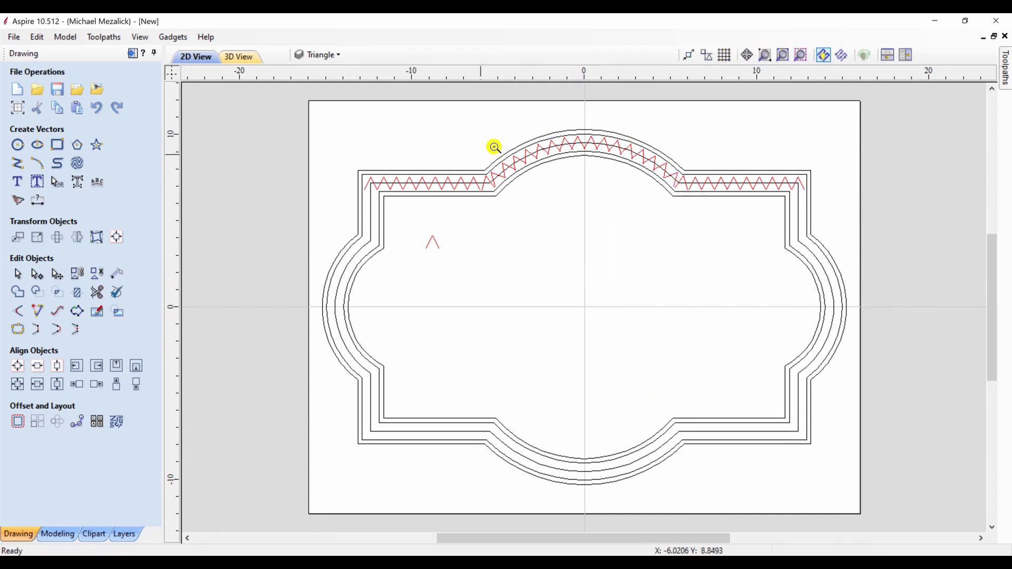
click(413, 183)
click(410, 184)
drag(502, 536, 468, 538)
scroll(350, 280, up, 3)
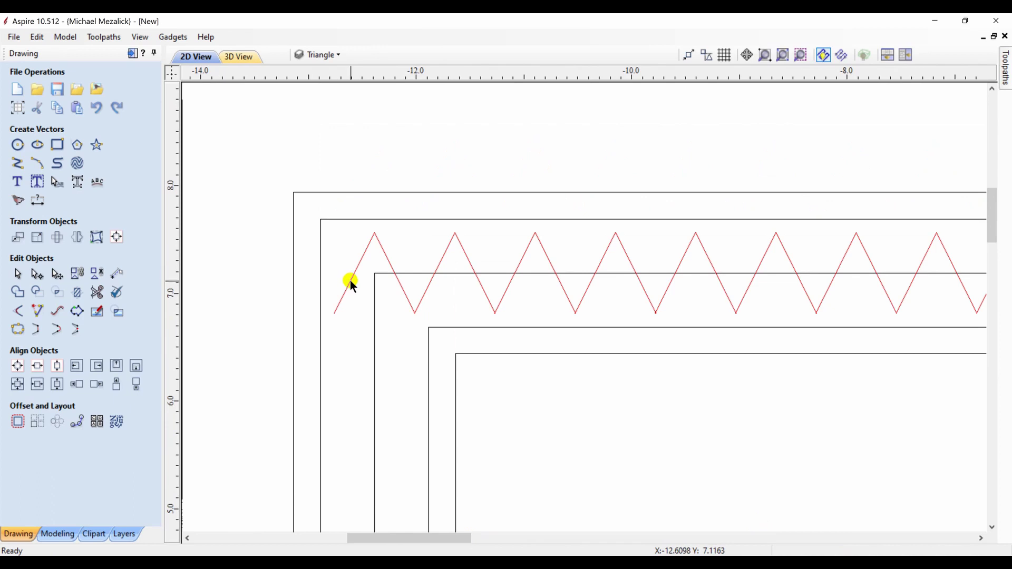
click(351, 283)
click(17, 422)
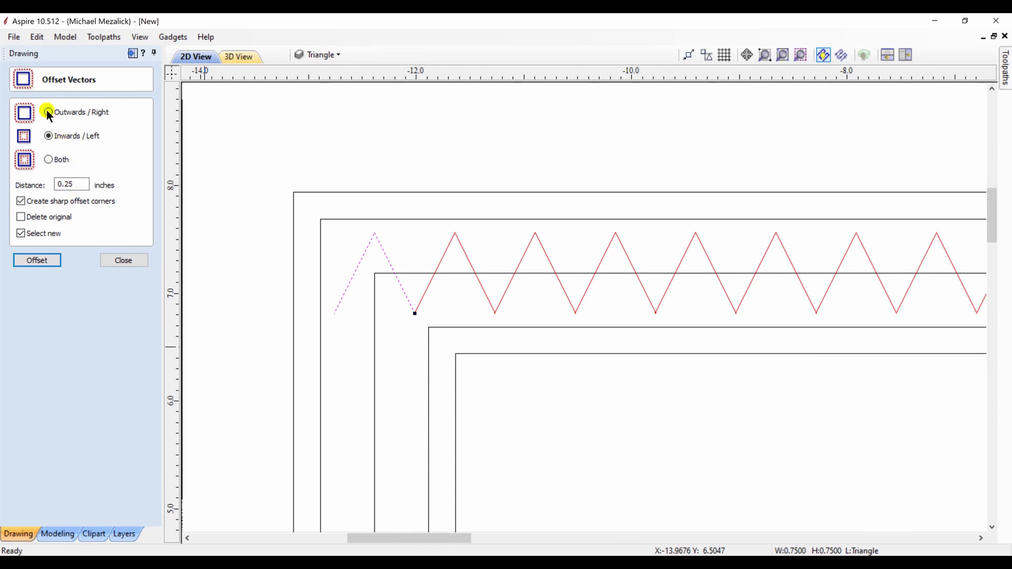
click(39, 258)
click(423, 225)
Offset the next six zigzag triangles outwards by 0.25 inch each
click(445, 249)
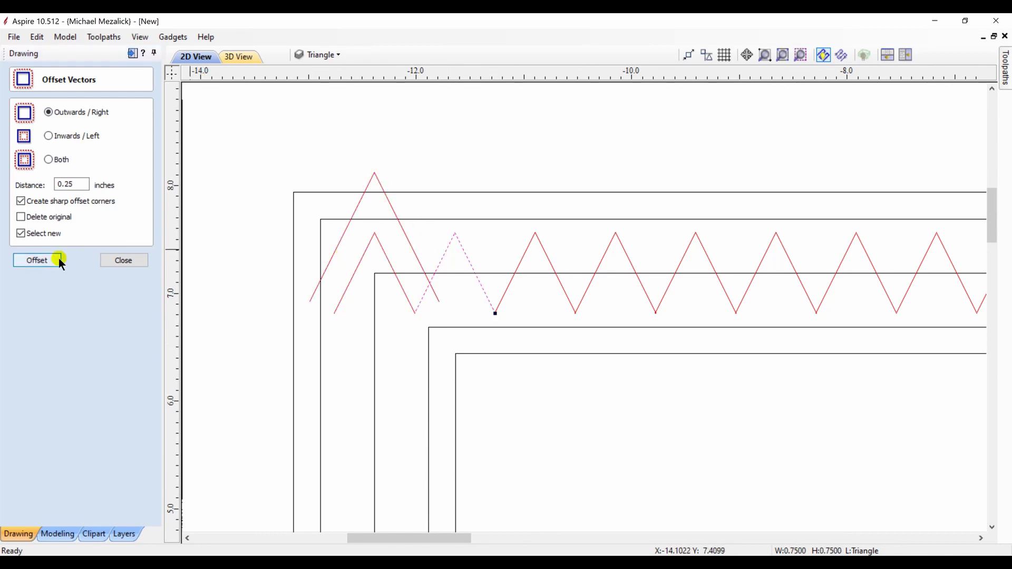
click(529, 251)
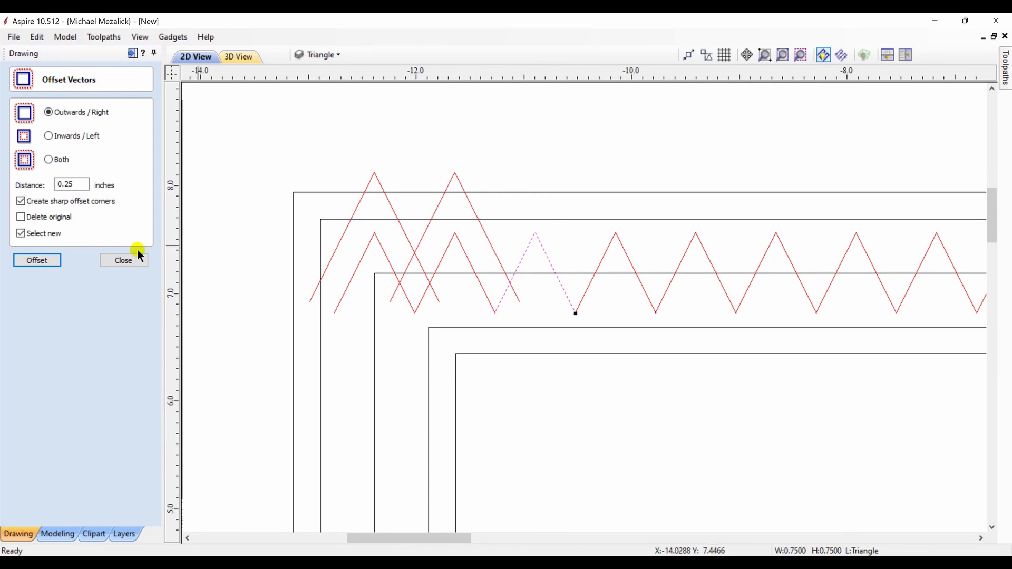
click(43, 259)
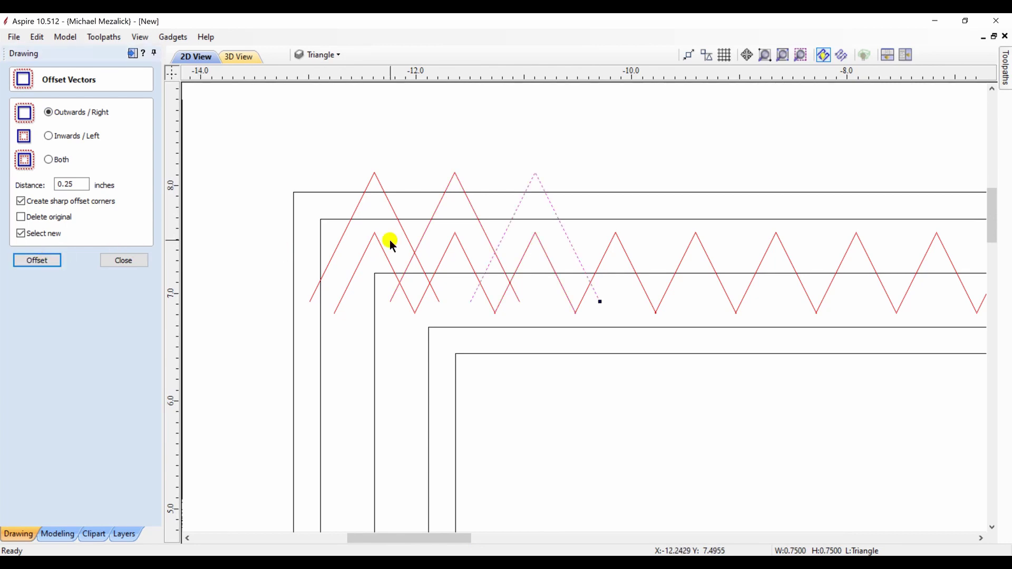
click(610, 248)
click(34, 262)
click(684, 252)
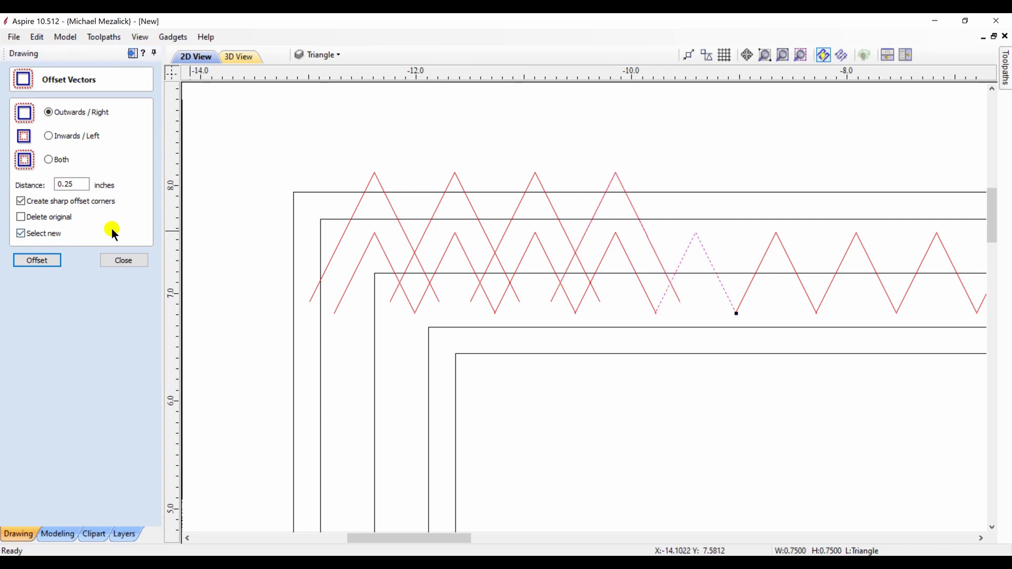
click(37, 259)
click(766, 257)
click(38, 260)
click(849, 253)
click(53, 261)
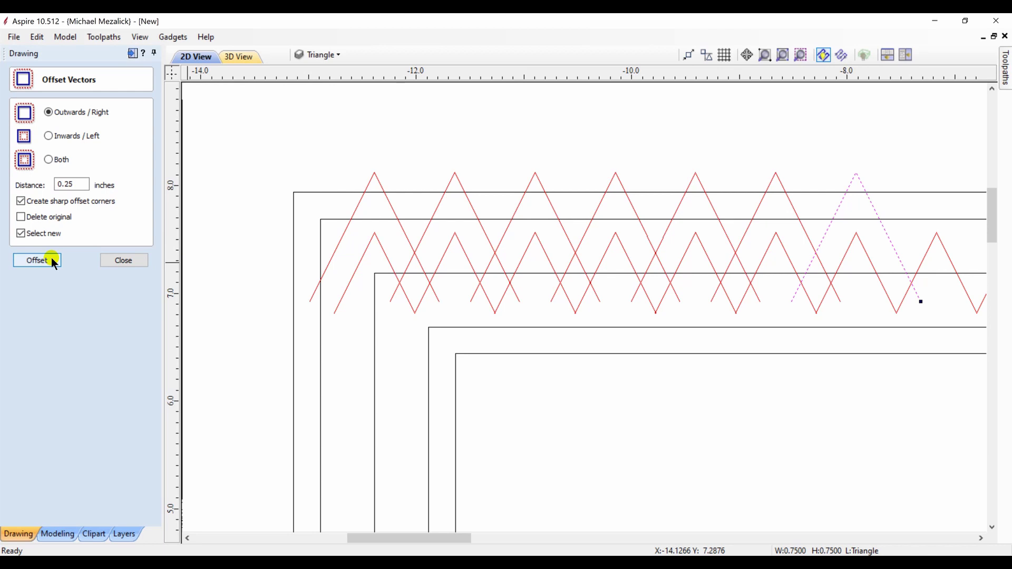
click(123, 261)
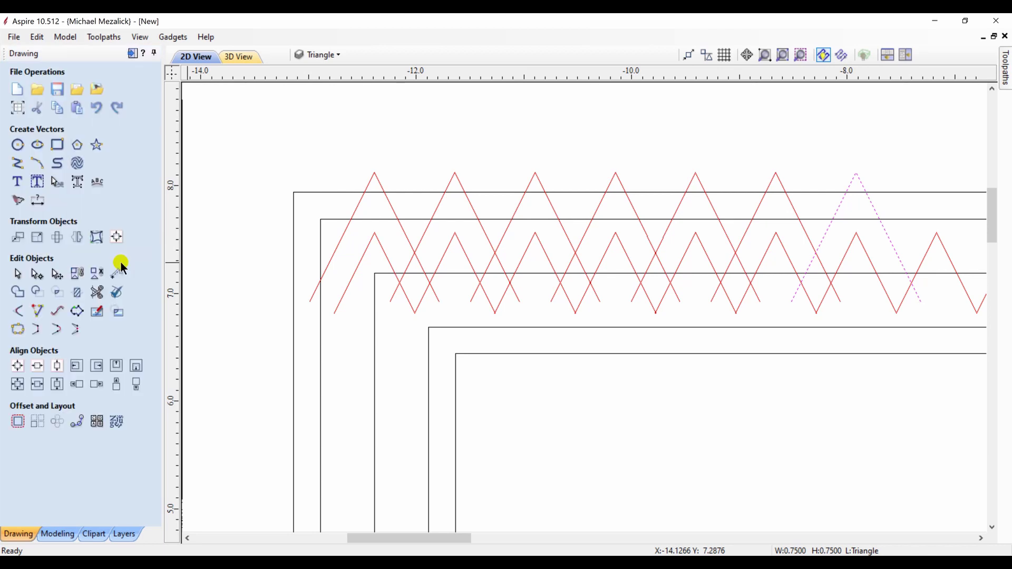
Create a new layer called 'Arcs' coloured blue
click(336, 53)
click(372, 185)
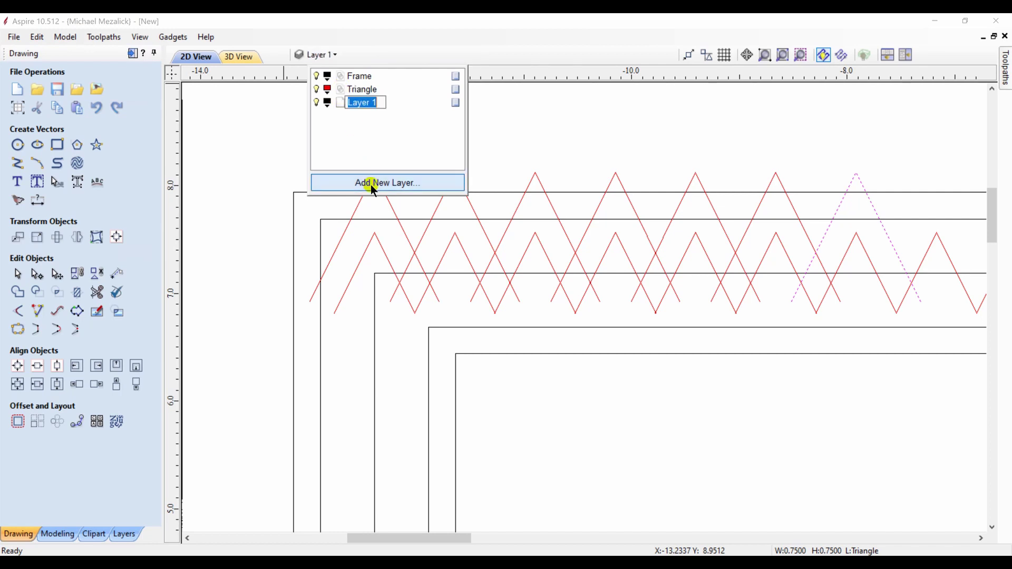
text(A)
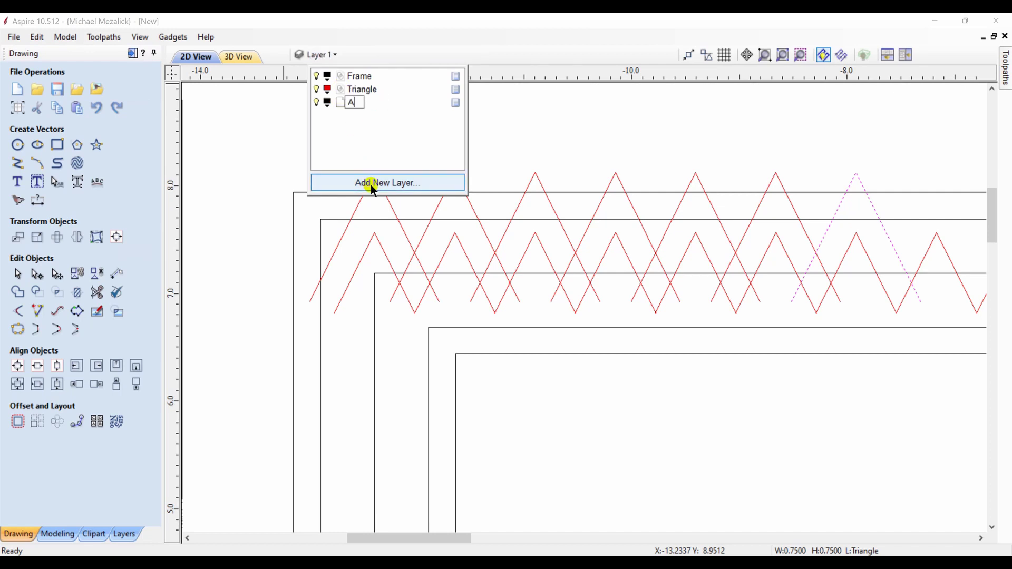
text(rcs)
click(328, 104)
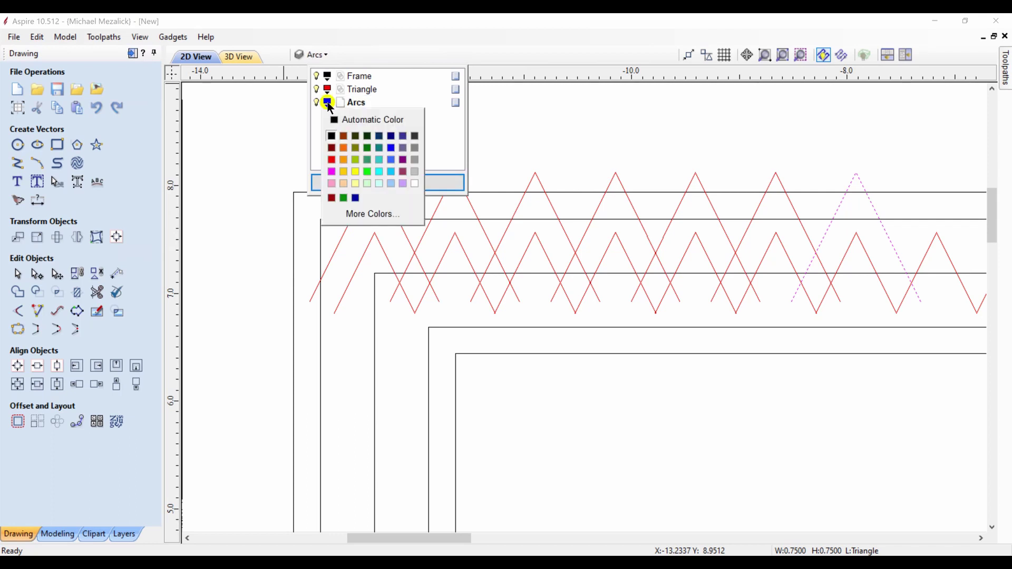
click(394, 159)
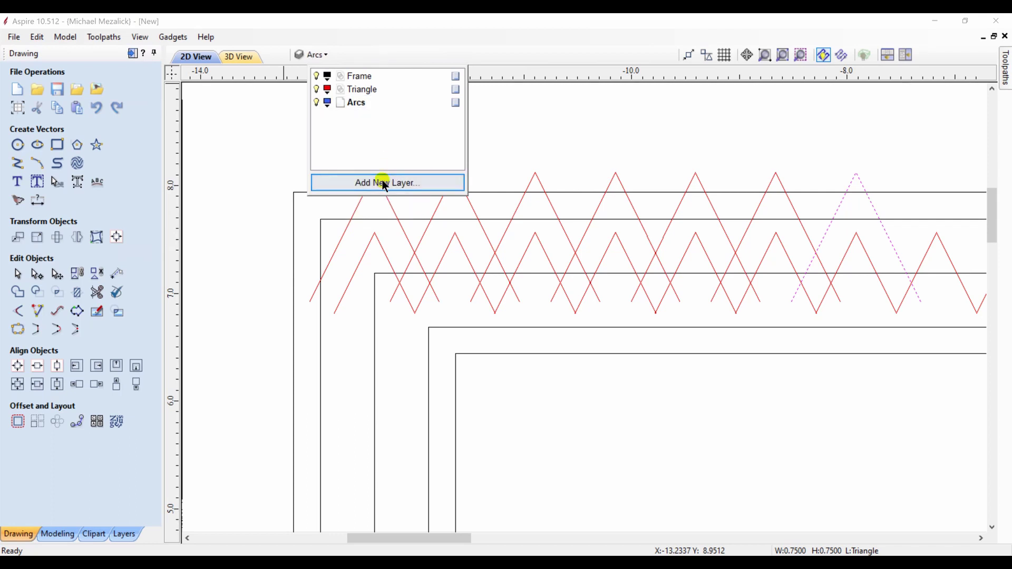
click(248, 249)
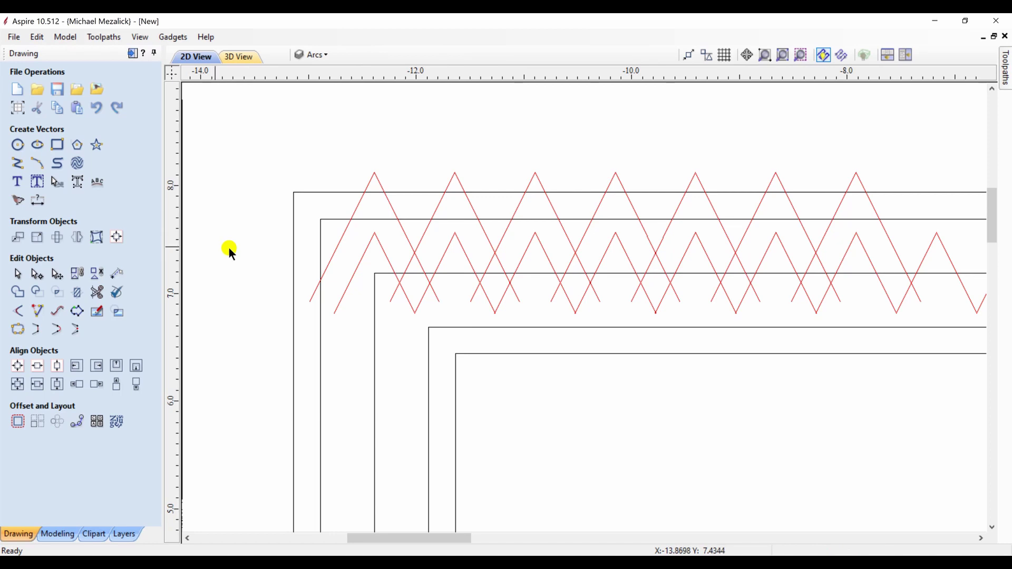
Draw three-point blue arcs over the first three red zigzag peaks along the top
click(38, 164)
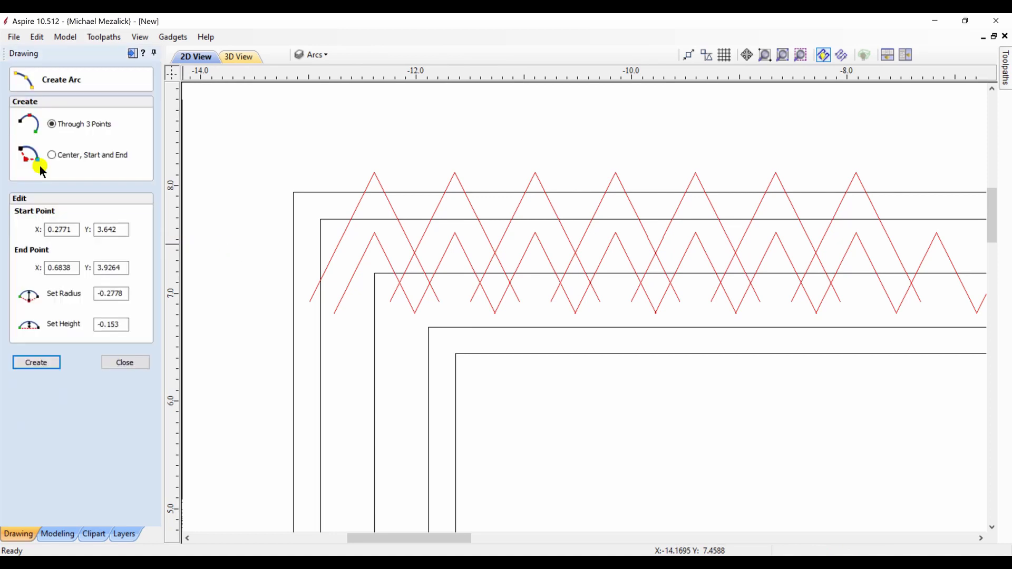
click(375, 234)
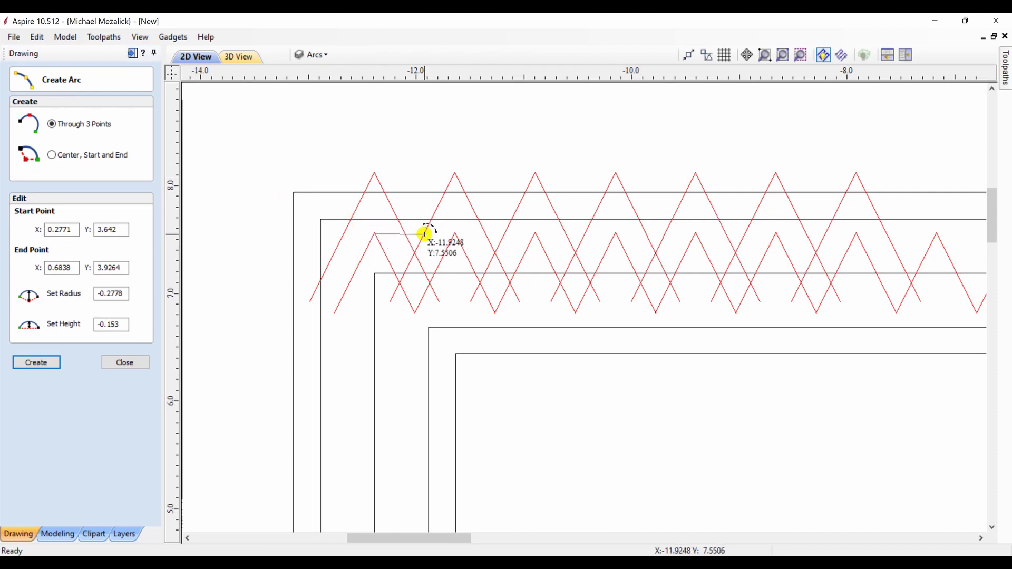
click(425, 233)
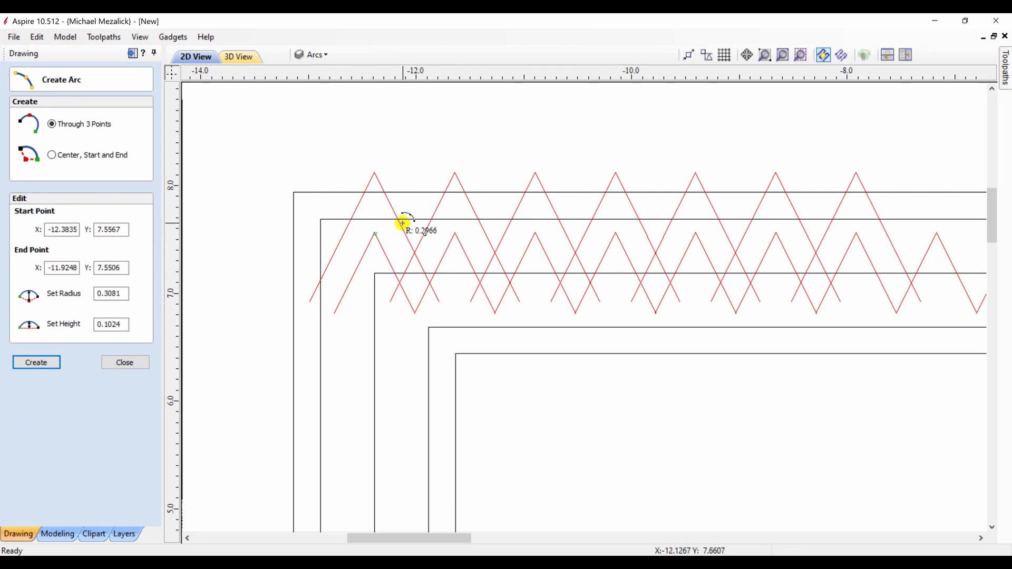
click(402, 218)
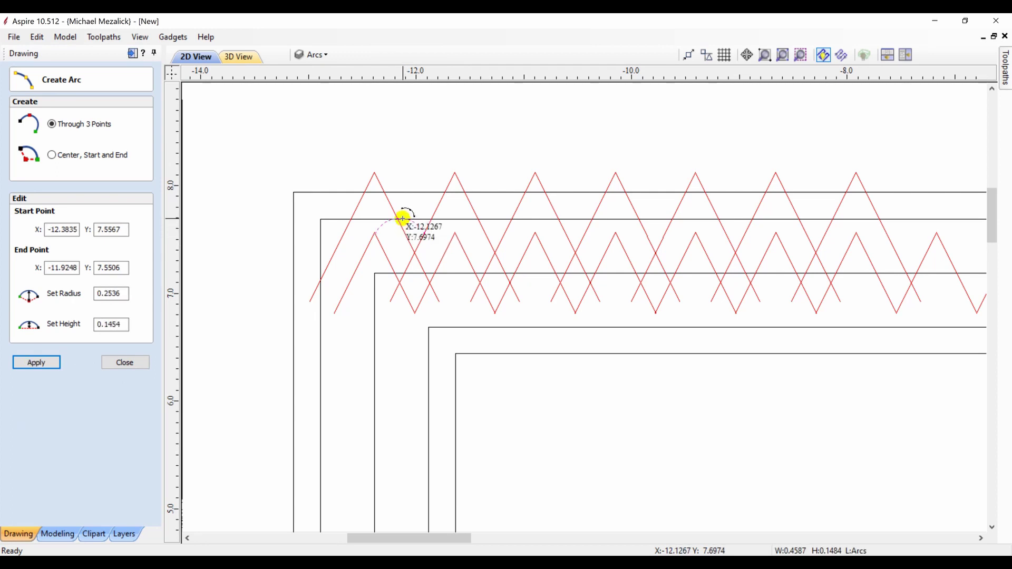
click(454, 232)
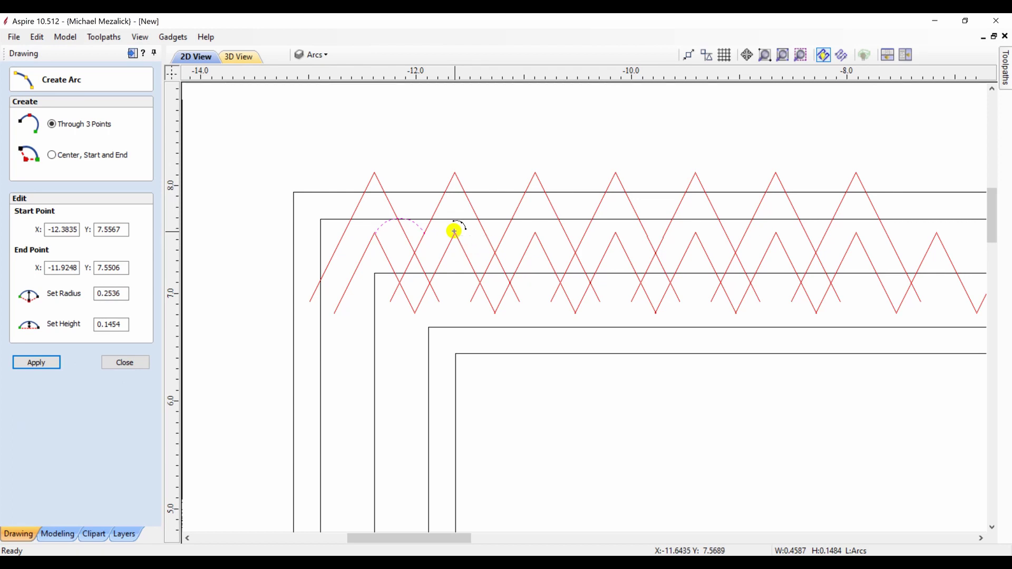
click(505, 230)
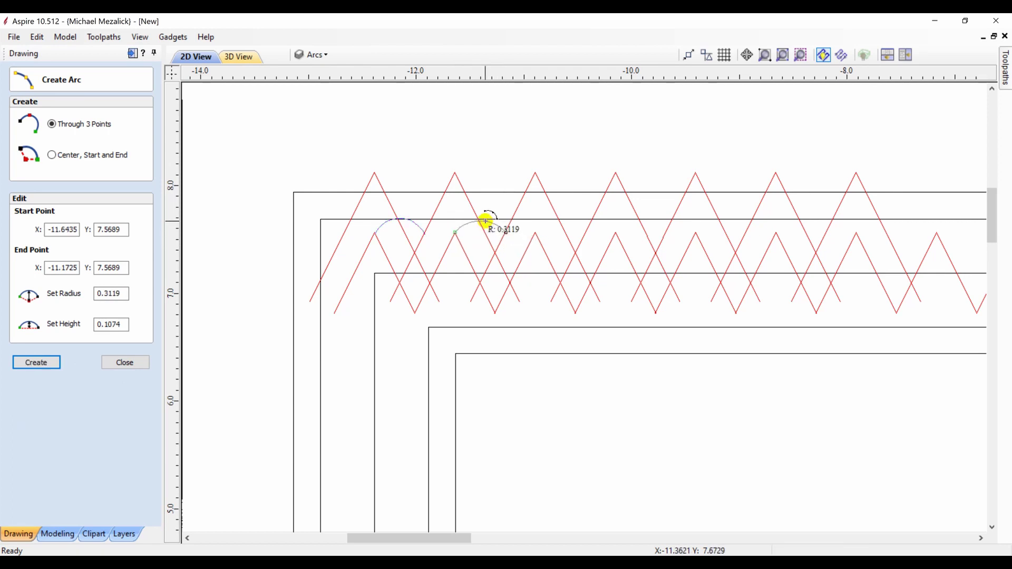
click(485, 219)
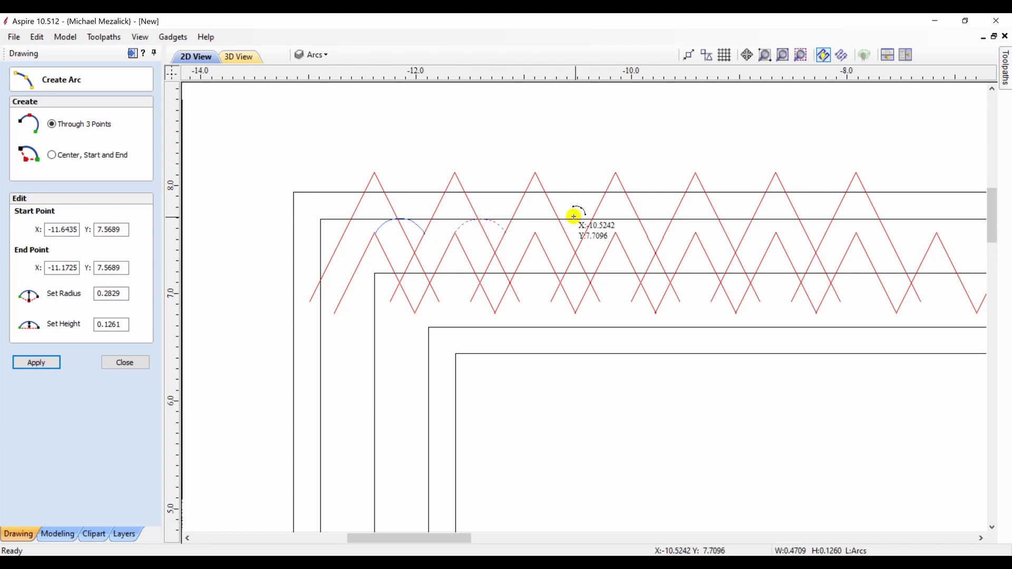
click(537, 230)
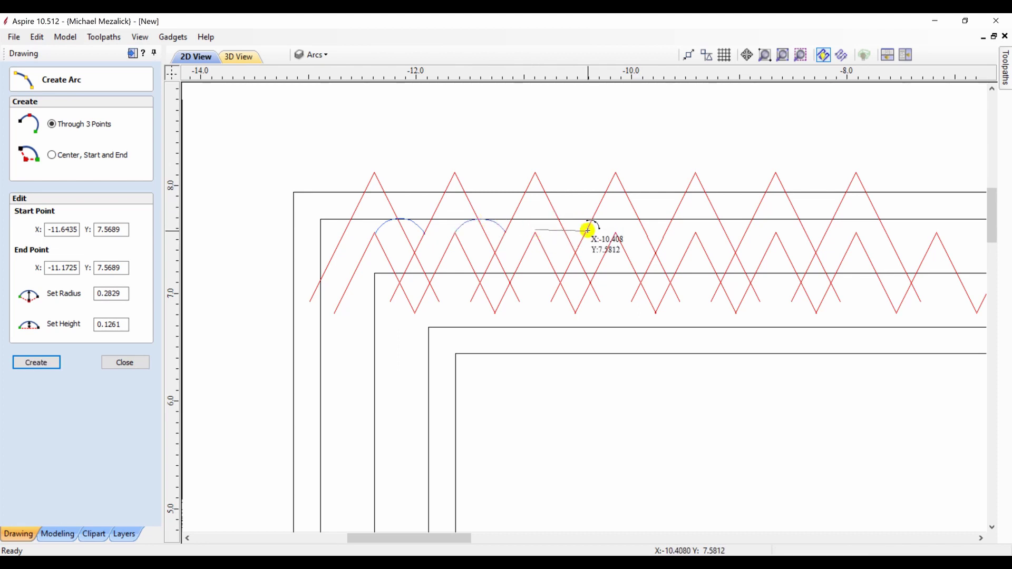
click(586, 231)
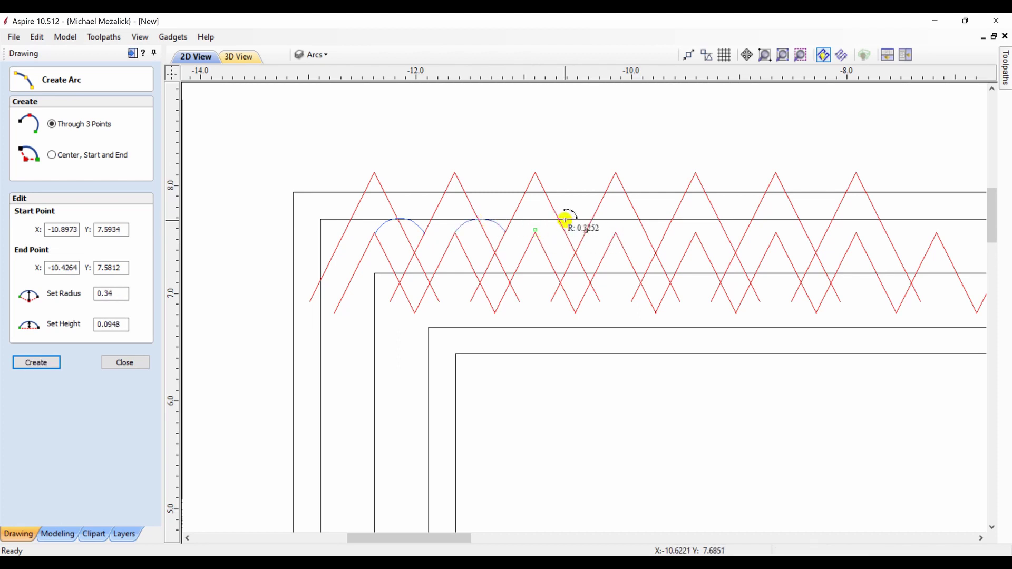
click(564, 220)
Draw four more arcs over the remaining peaks toward the right end of the top
click(615, 234)
click(664, 235)
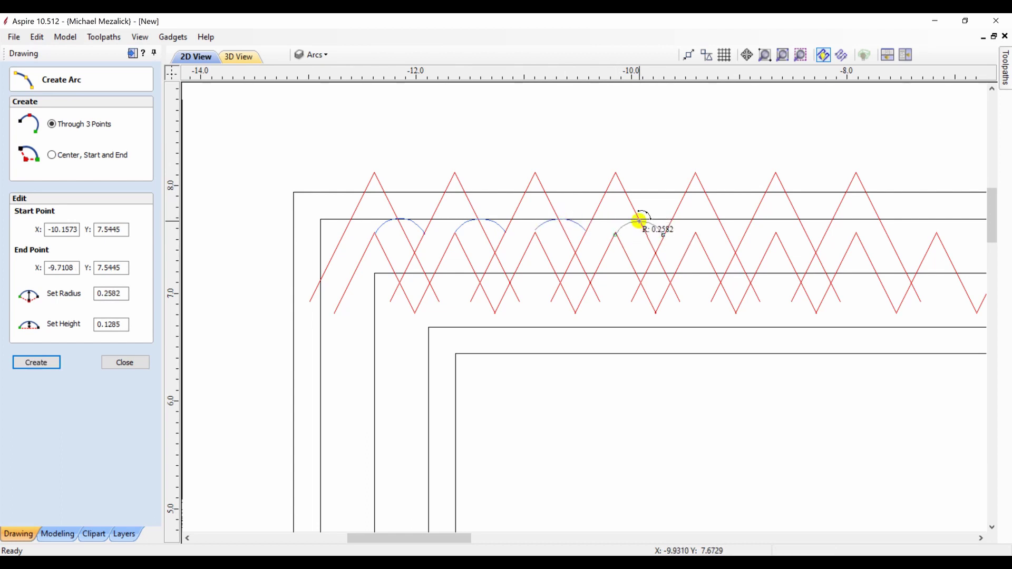
click(640, 220)
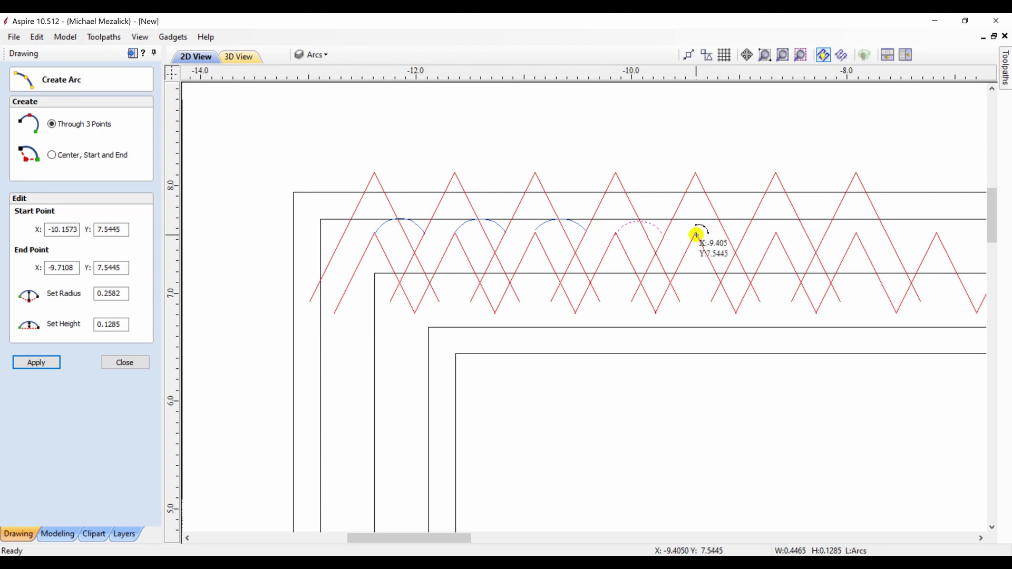
click(696, 235)
click(742, 235)
click(724, 220)
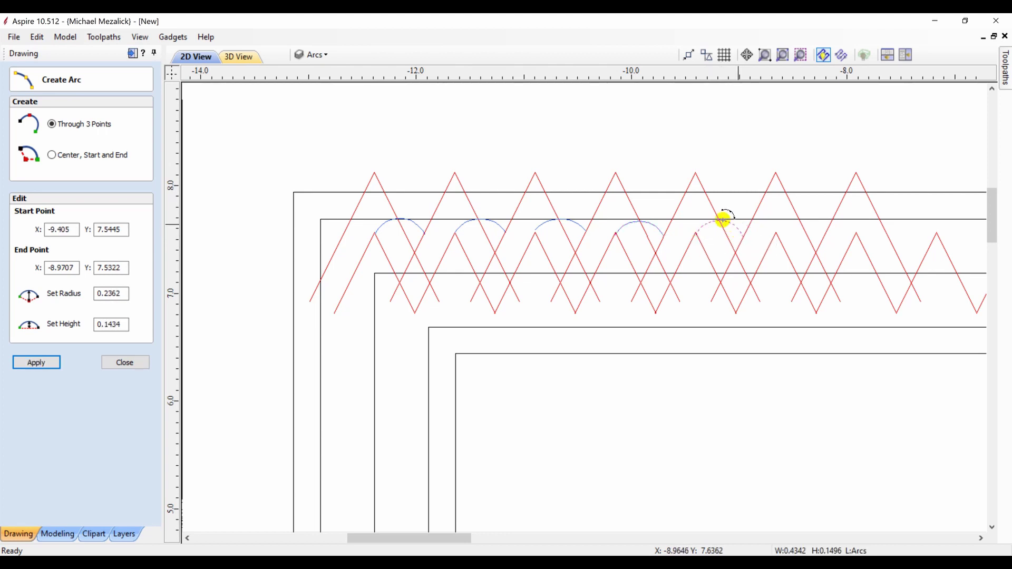
click(776, 234)
click(825, 236)
click(800, 219)
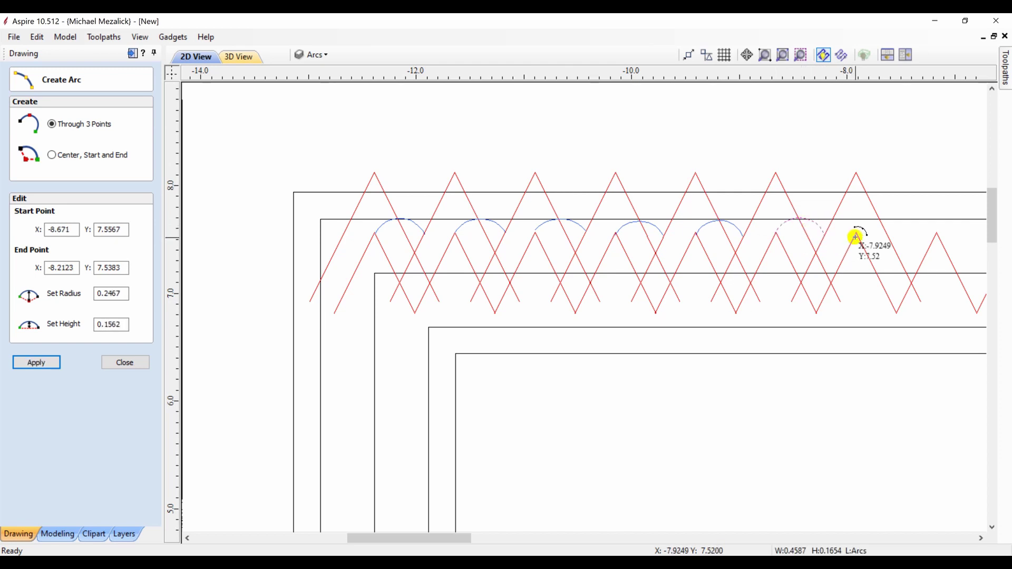
click(857, 237)
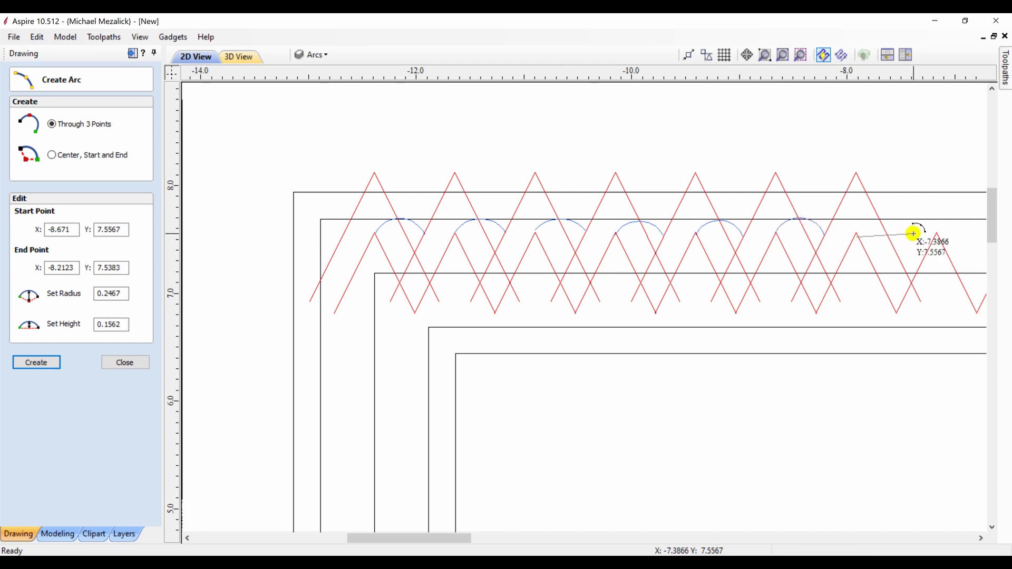
click(914, 233)
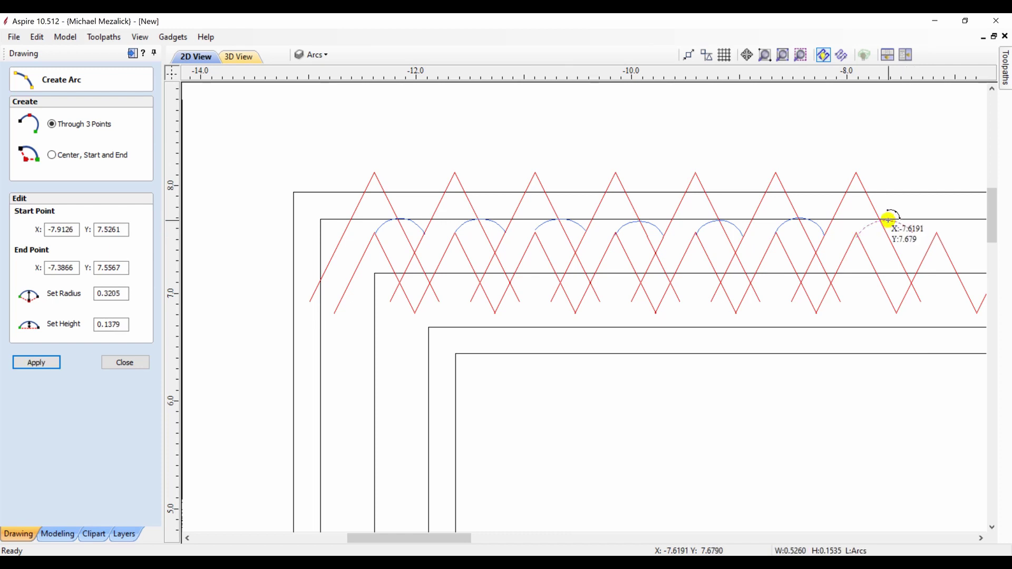
click(889, 220)
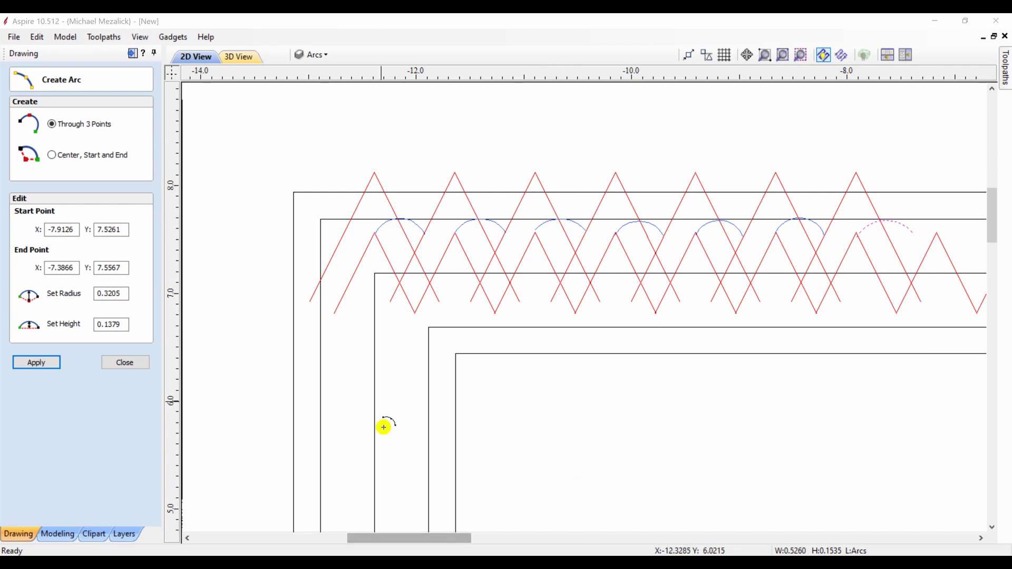
Drag the lower-left vertices of the first three triangles down below the inner border line
click(114, 360)
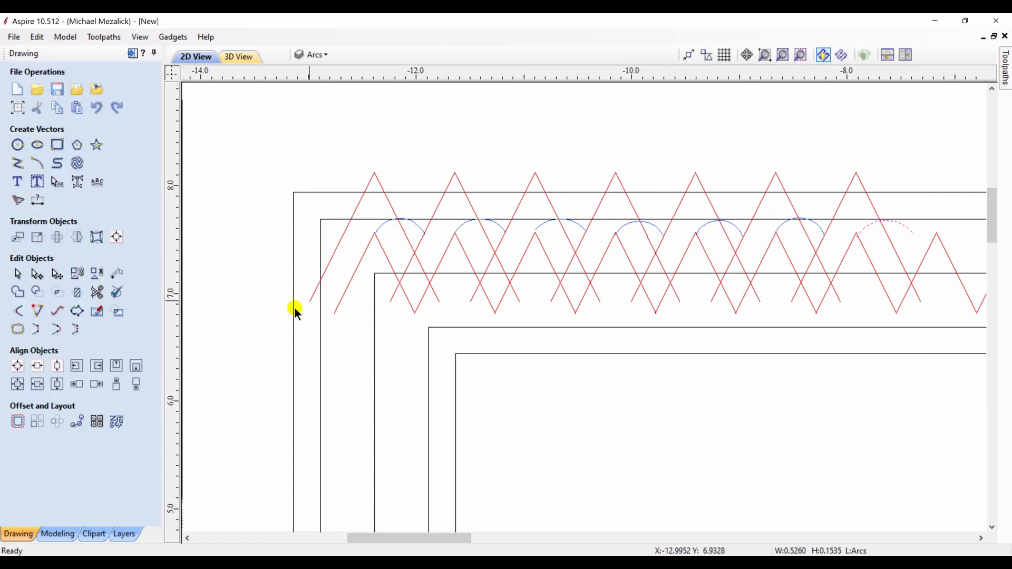
click(394, 295)
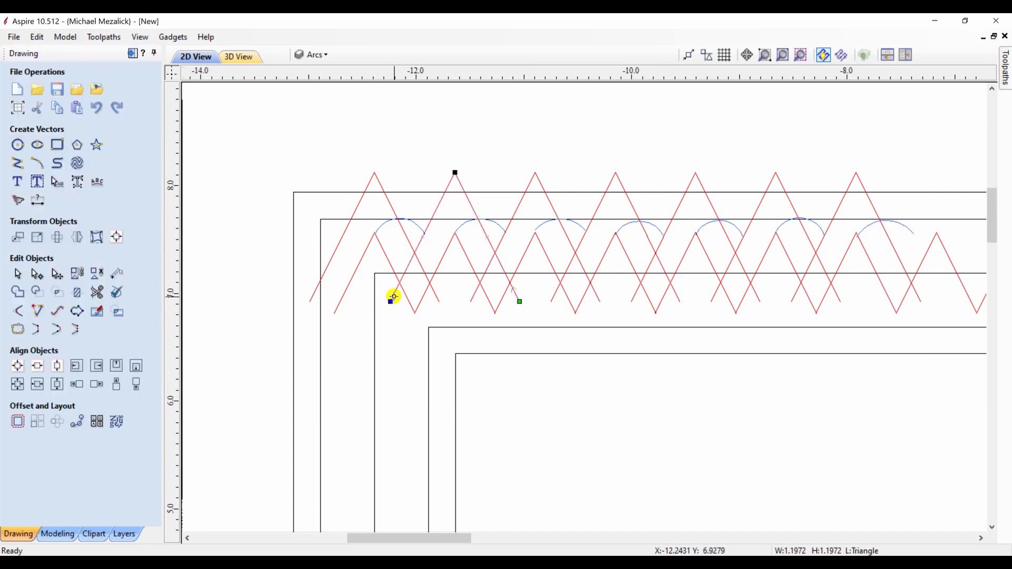
drag(391, 304, 376, 330)
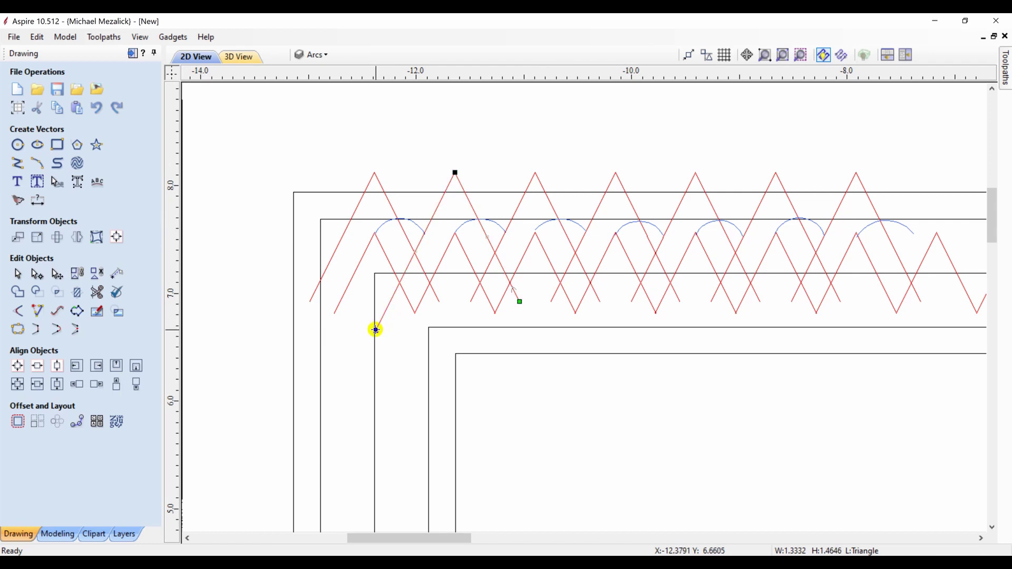
click(473, 298)
drag(470, 302, 457, 333)
click(551, 301)
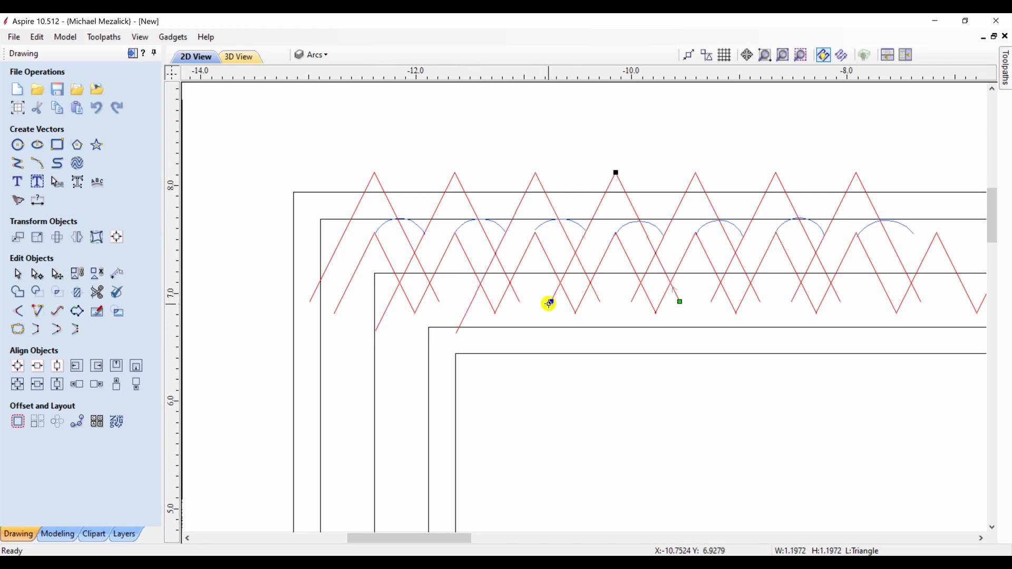
drag(552, 302, 538, 328)
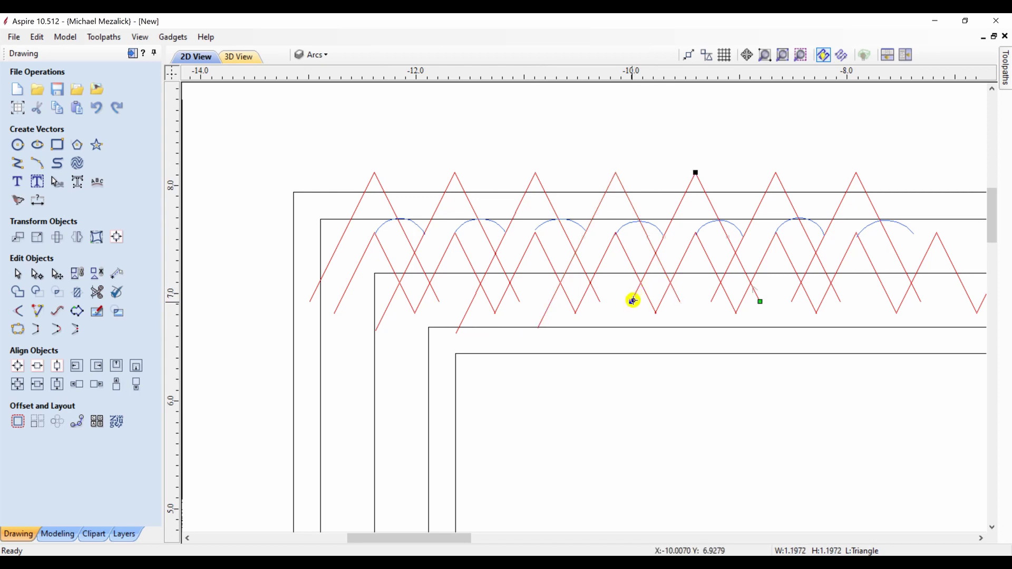
Extend the lower-left legs of the next three triangles below the line
drag(632, 301, 619, 331)
click(713, 299)
drag(713, 302, 695, 334)
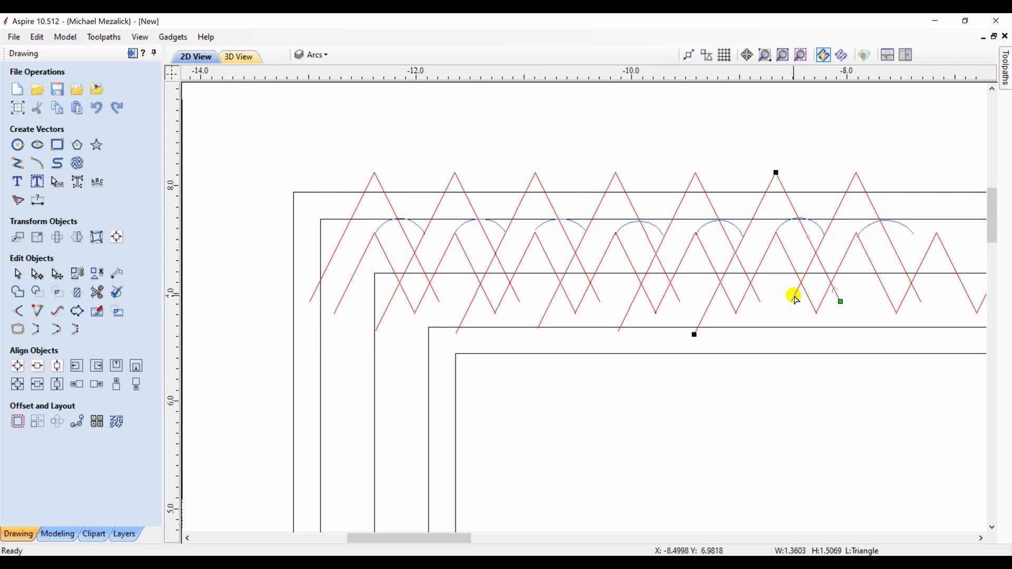
click(794, 299)
drag(793, 302, 777, 330)
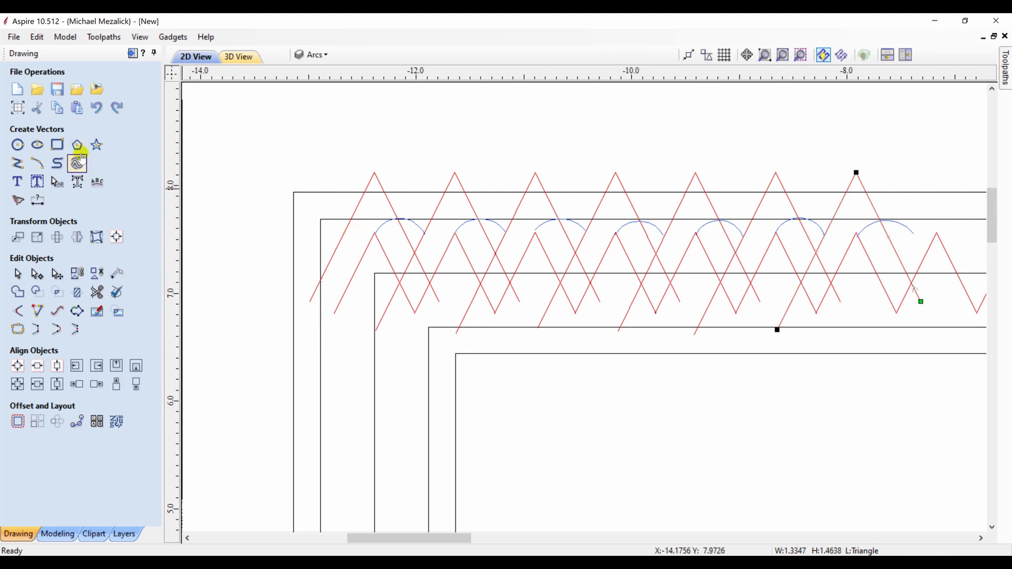
click(38, 164)
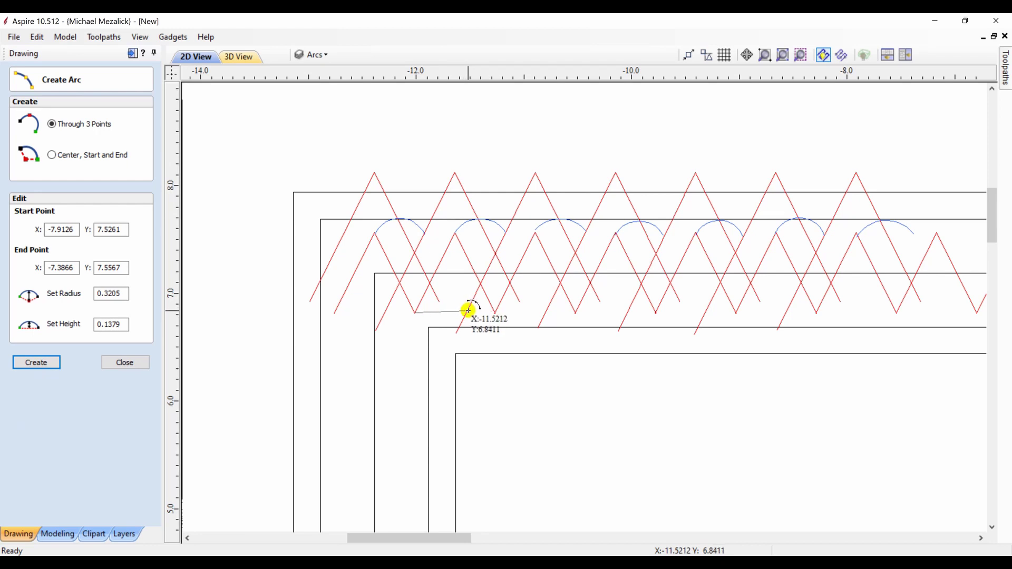
Draw downward-dipping arcs between the red zigzag legs along the lower band, left to right
click(466, 312)
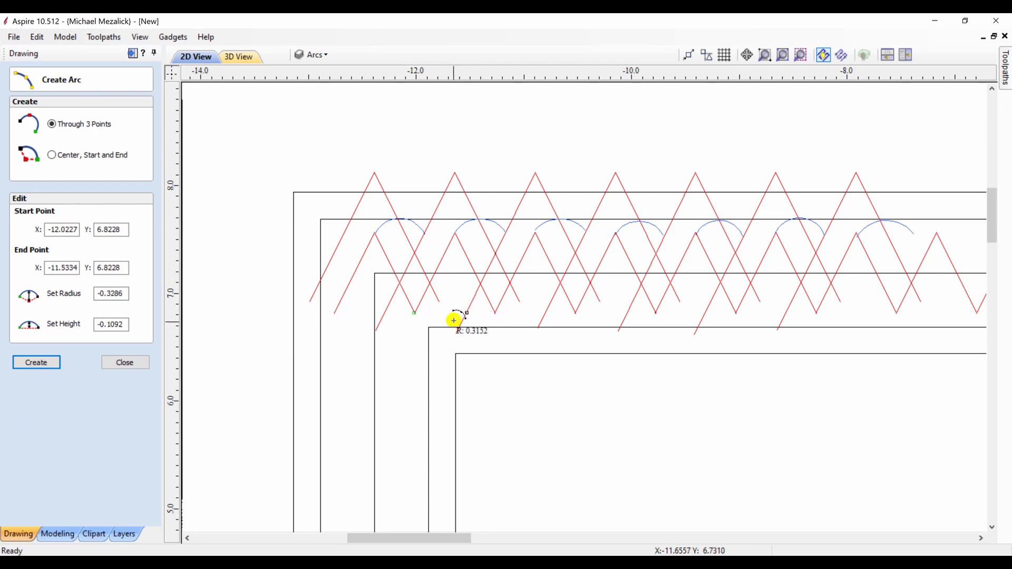
click(453, 323)
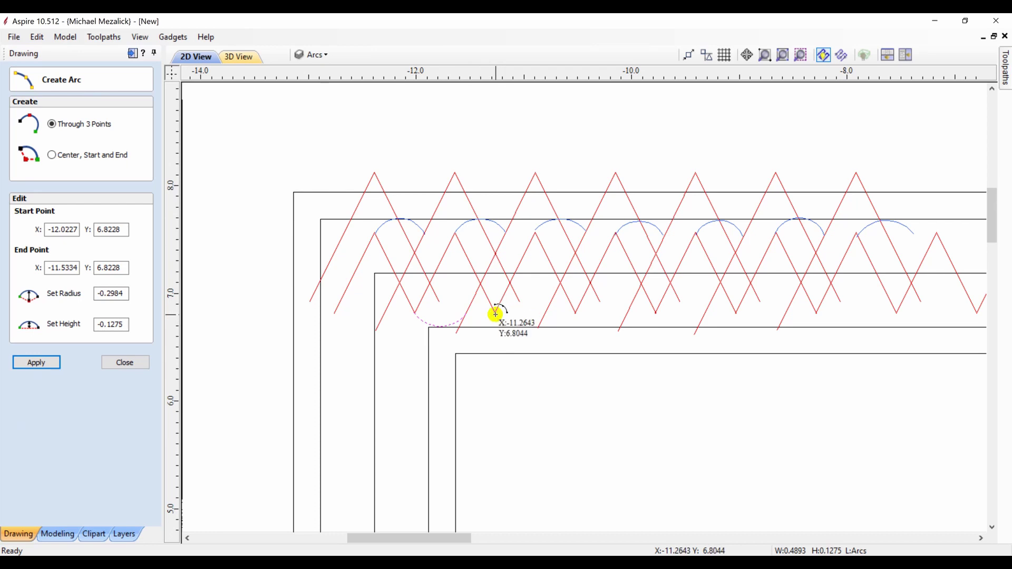
drag(496, 315, 545, 315)
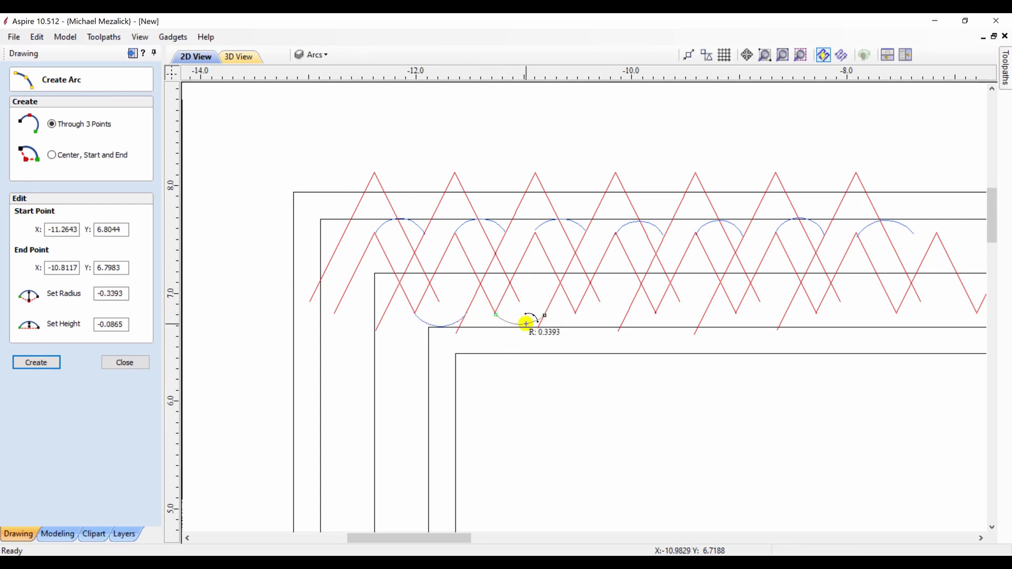
click(577, 314)
drag(576, 314, 784, 313)
click(654, 314)
click(738, 314)
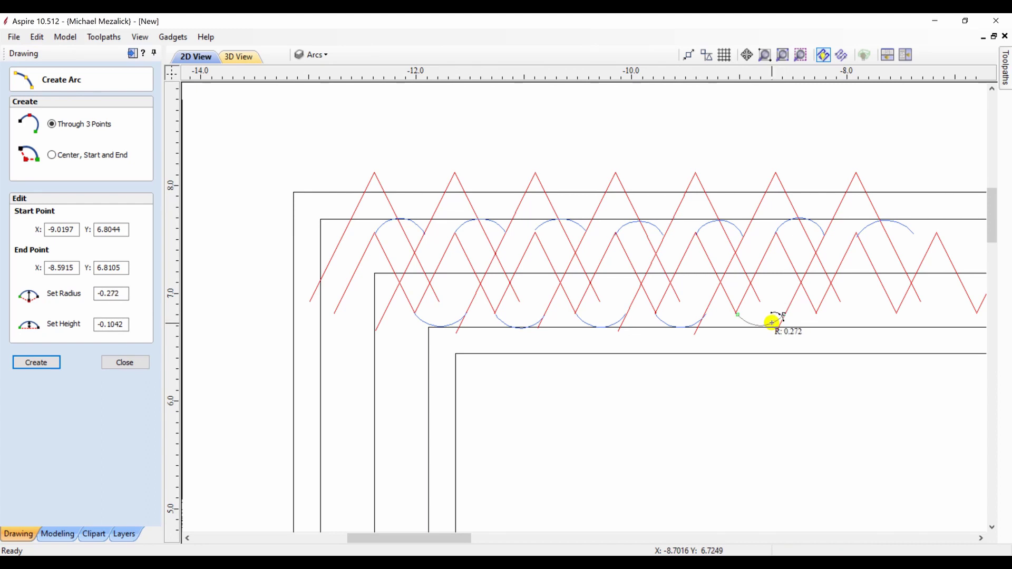
drag(784, 314, 859, 312)
click(817, 313)
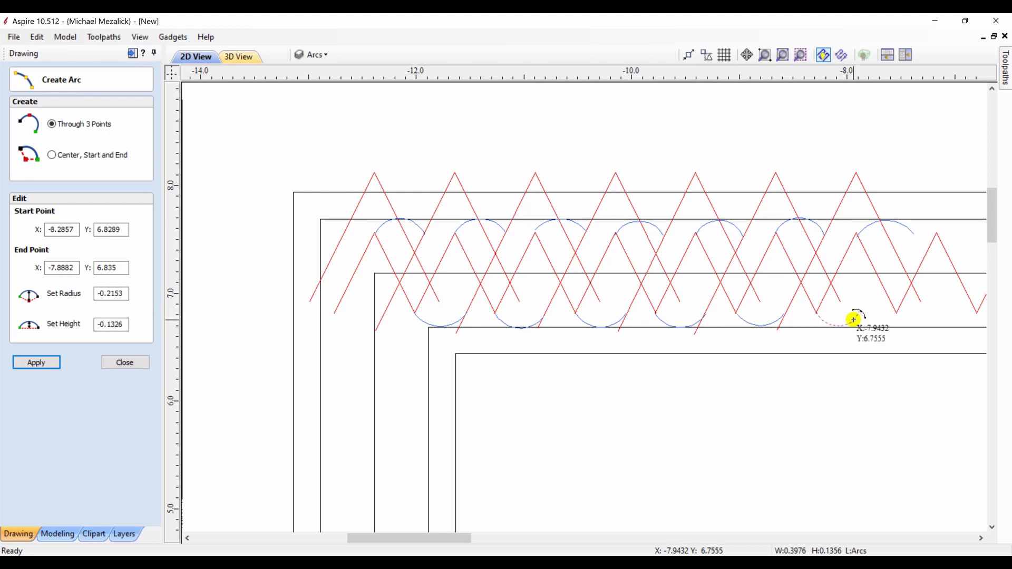
Delete the extra row of red triangles, then select the remaining red zigzag
click(126, 363)
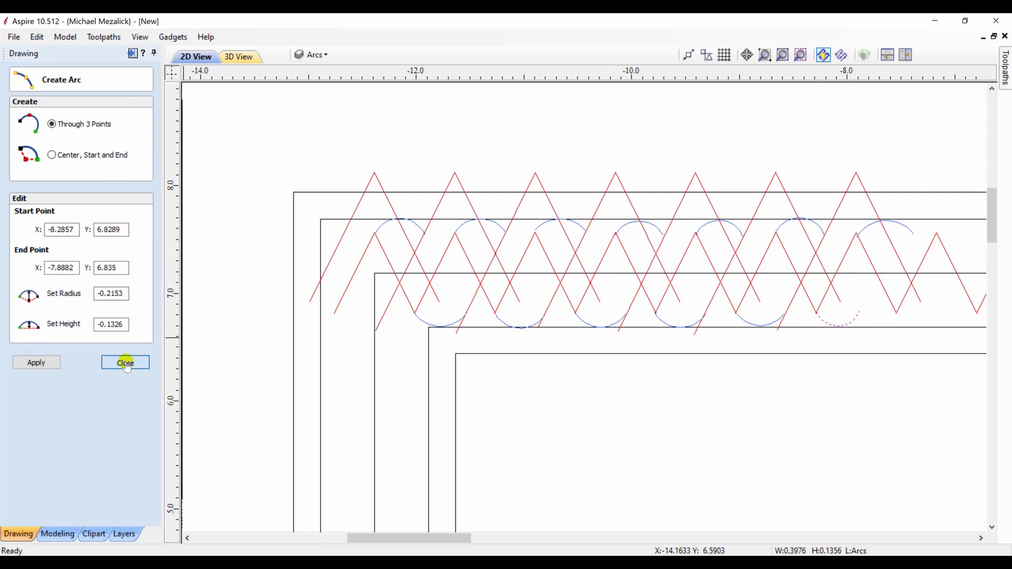
click(347, 291)
drag(922, 99, 343, 185)
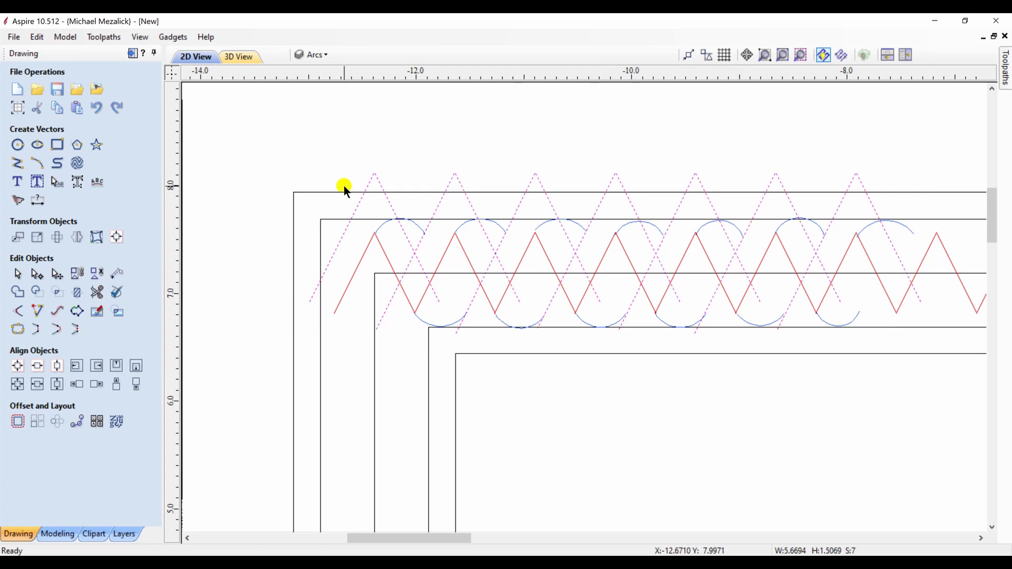
key(Delete)
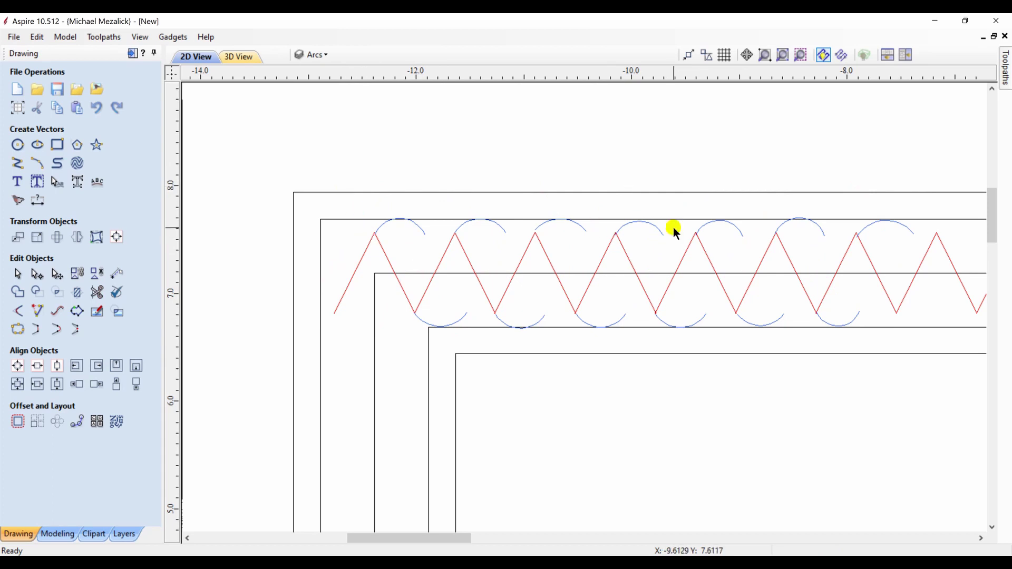
drag(931, 256, 353, 253)
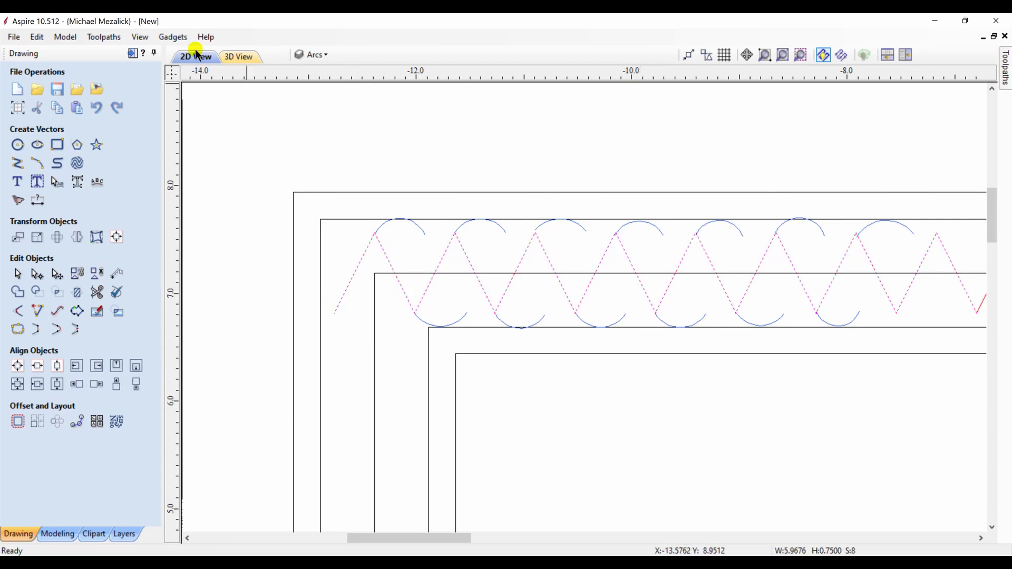
Explode the zigzag into separate straight segments on a new Exploded Vectors layer
click(173, 37)
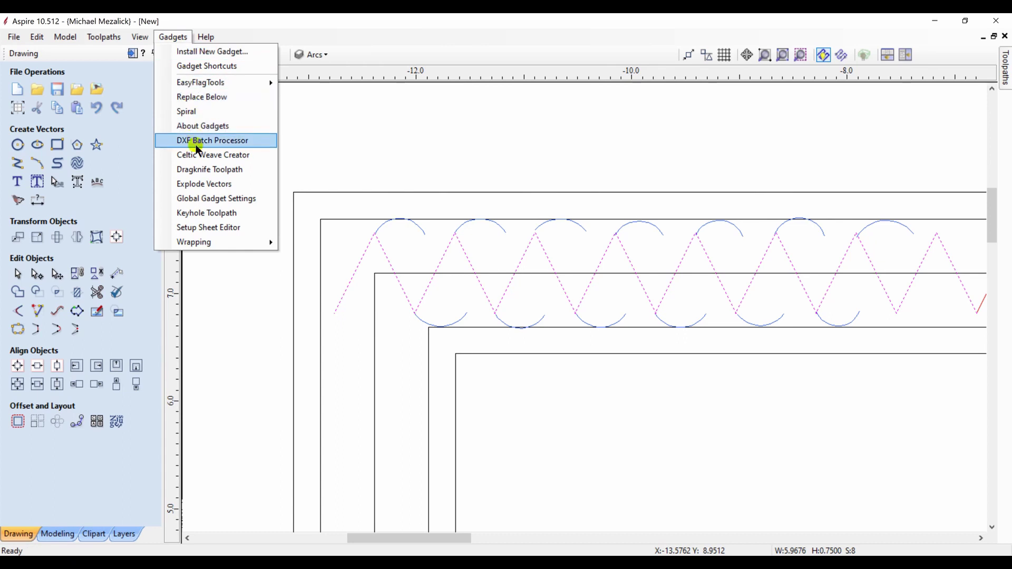
click(200, 184)
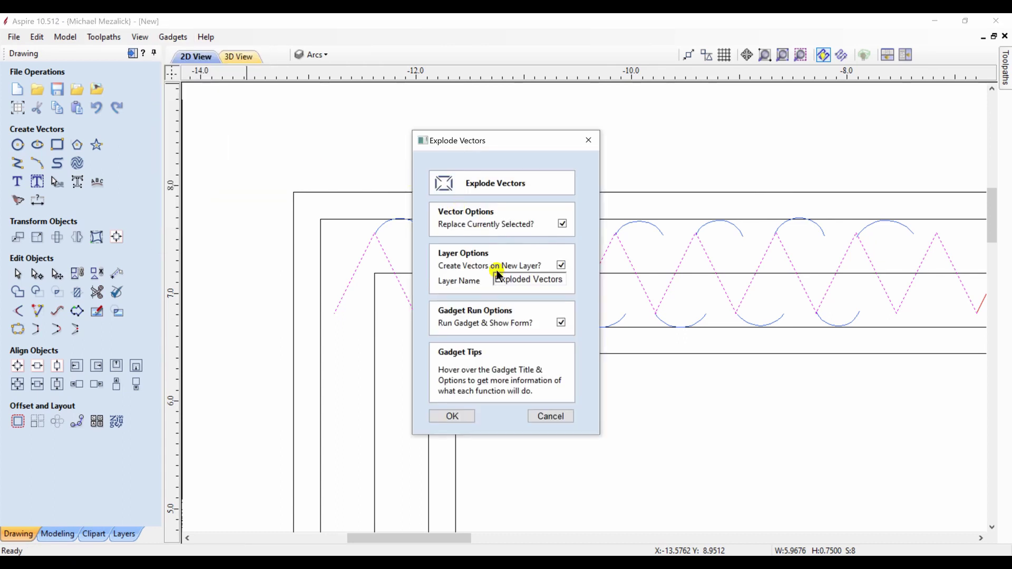
click(453, 416)
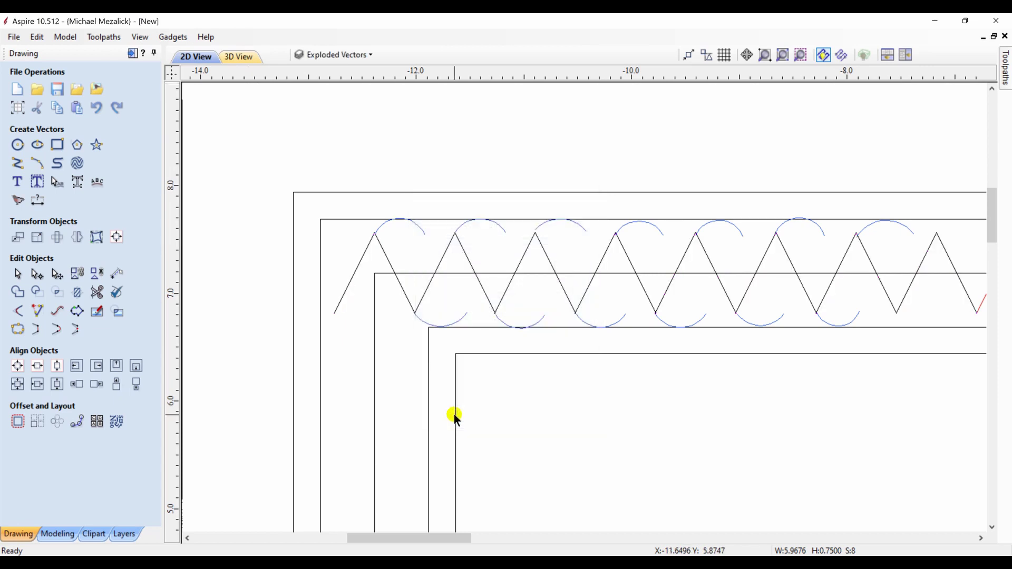
Toggle the Arcs and Frame layers off and back on to inspect the segments
click(124, 534)
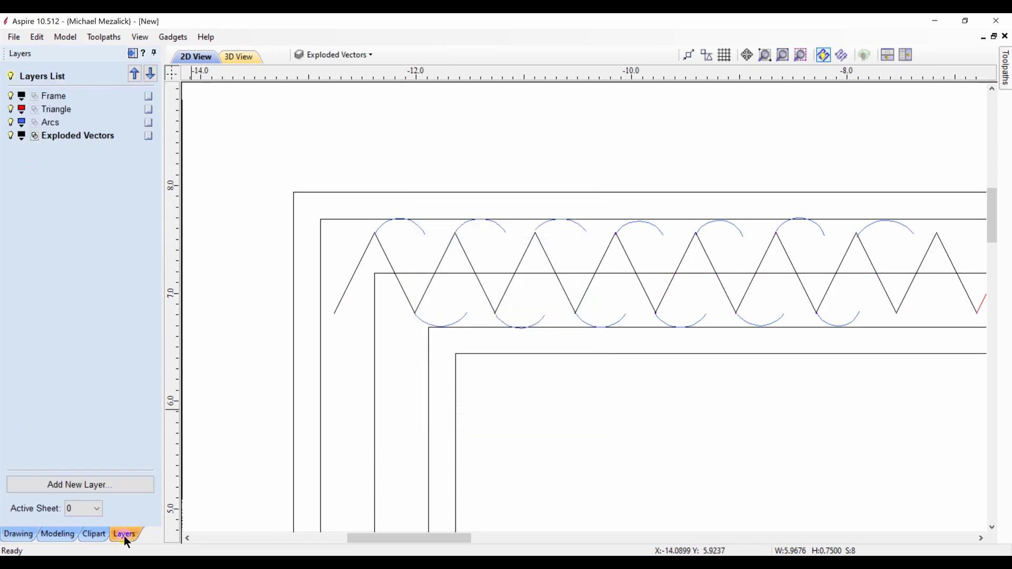
click(11, 122)
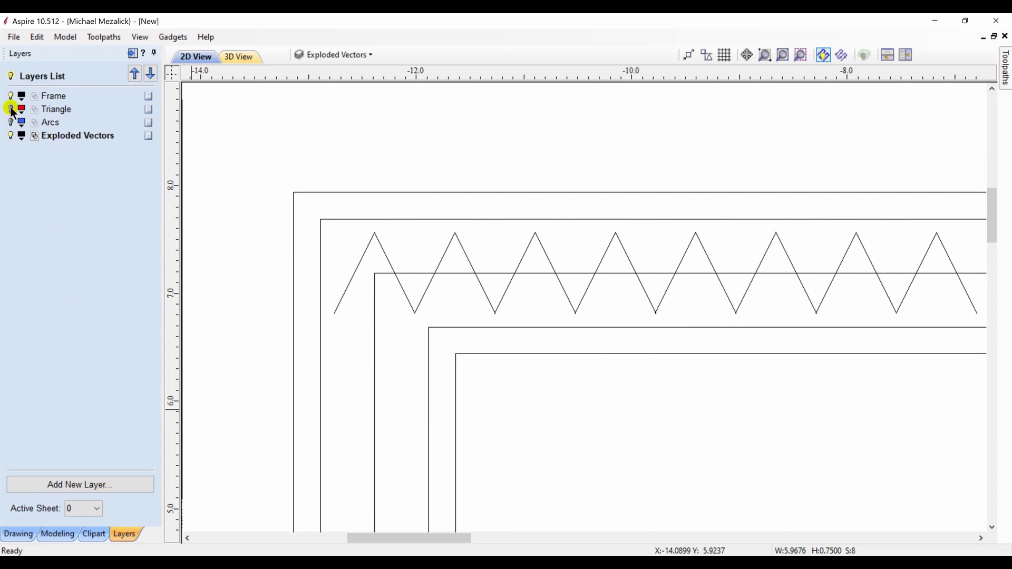
click(11, 95)
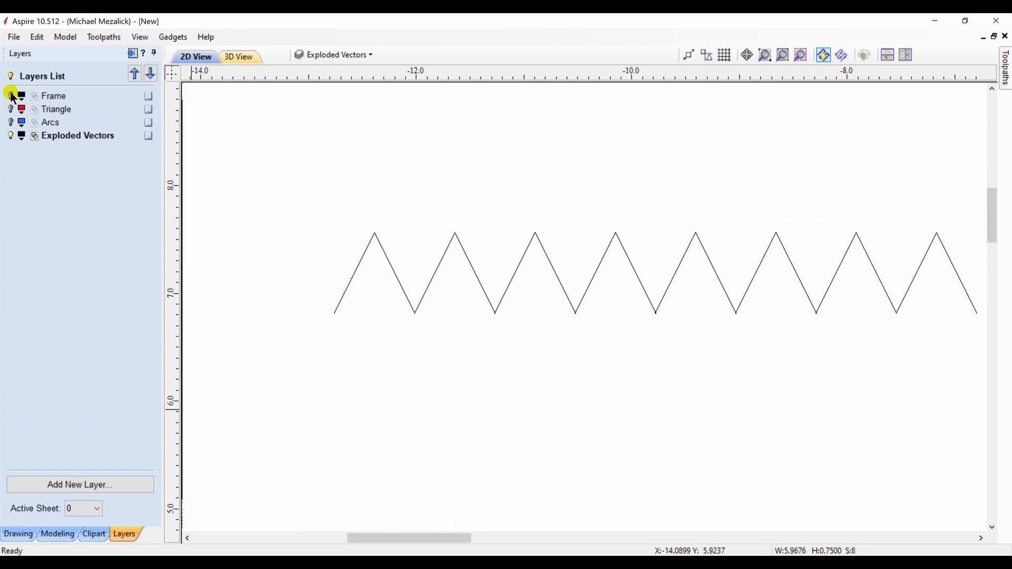
click(12, 95)
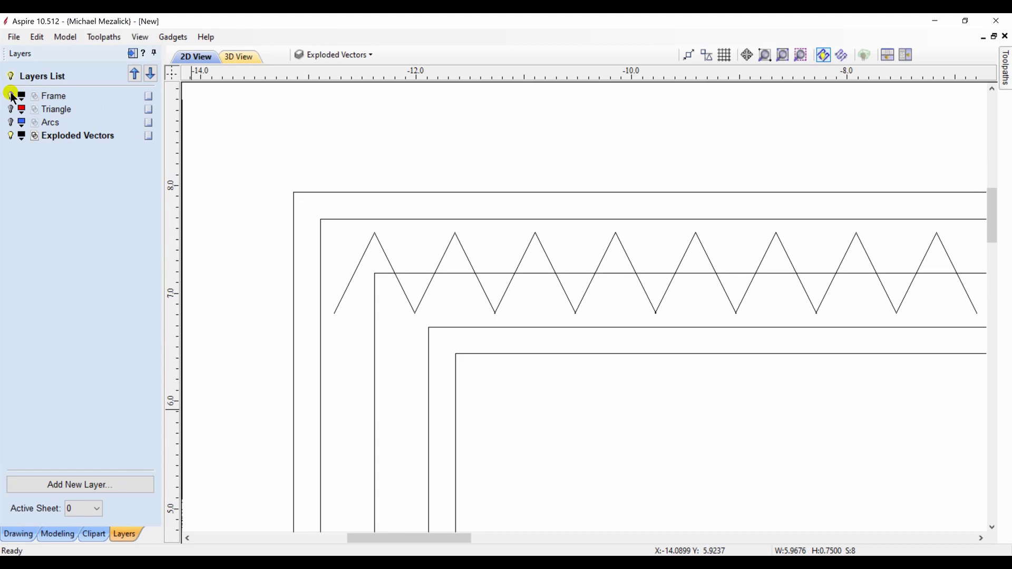
click(11, 122)
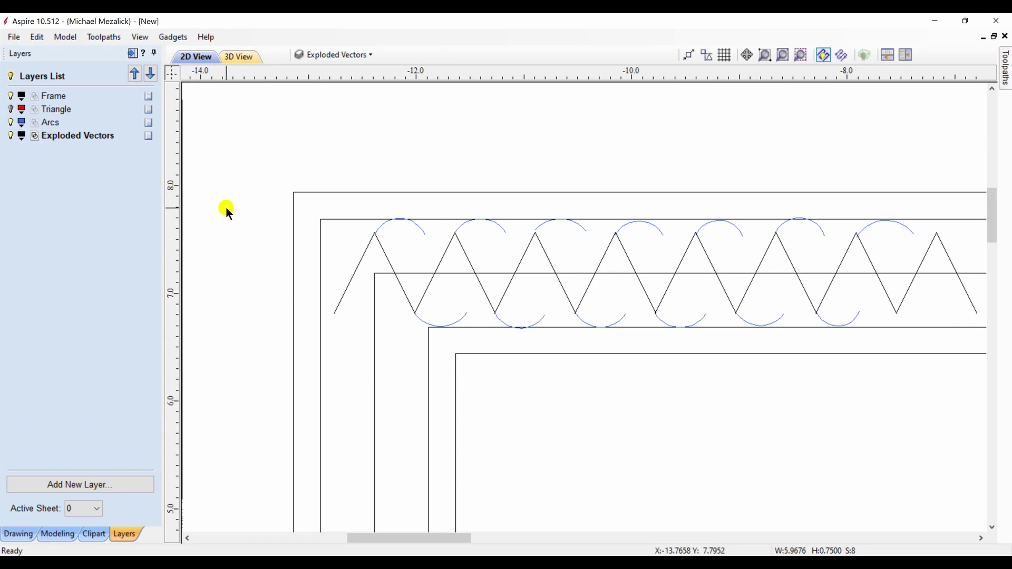
Join the leftmost diagonals to their adjacent top arcs using Join Vectors
click(352, 277)
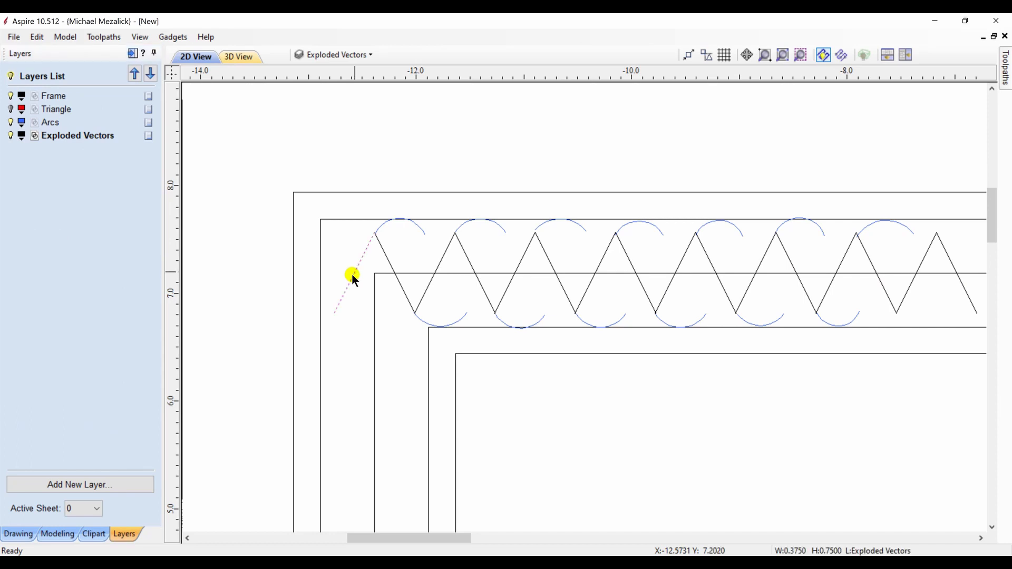
shift+click(422, 228)
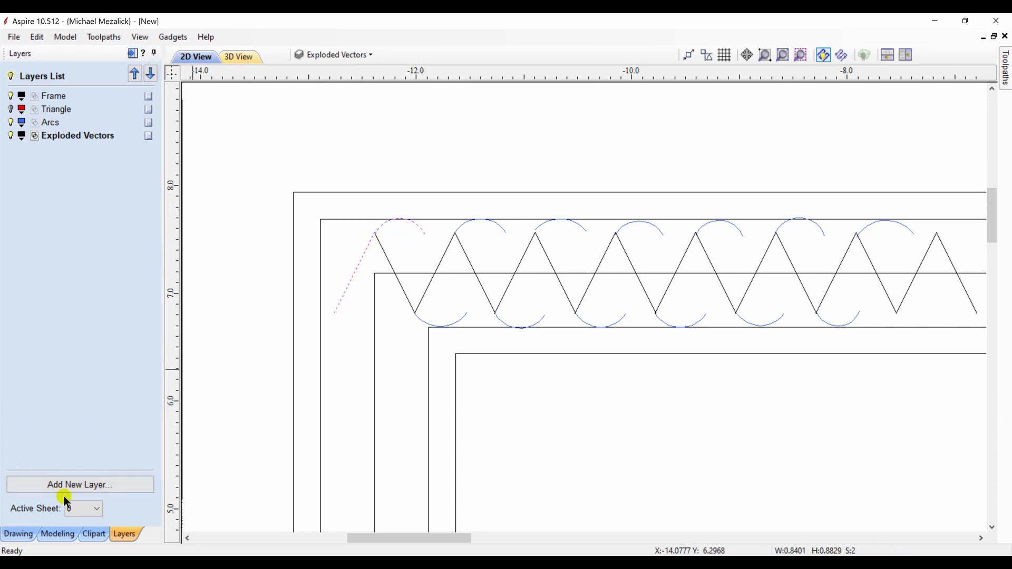
click(18, 534)
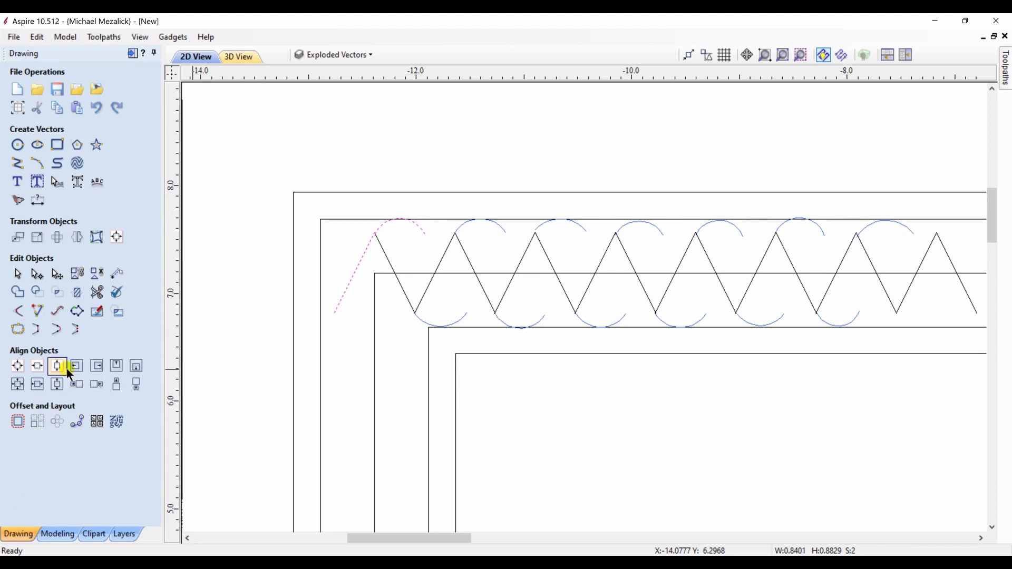
click(442, 260)
shift+click(501, 228)
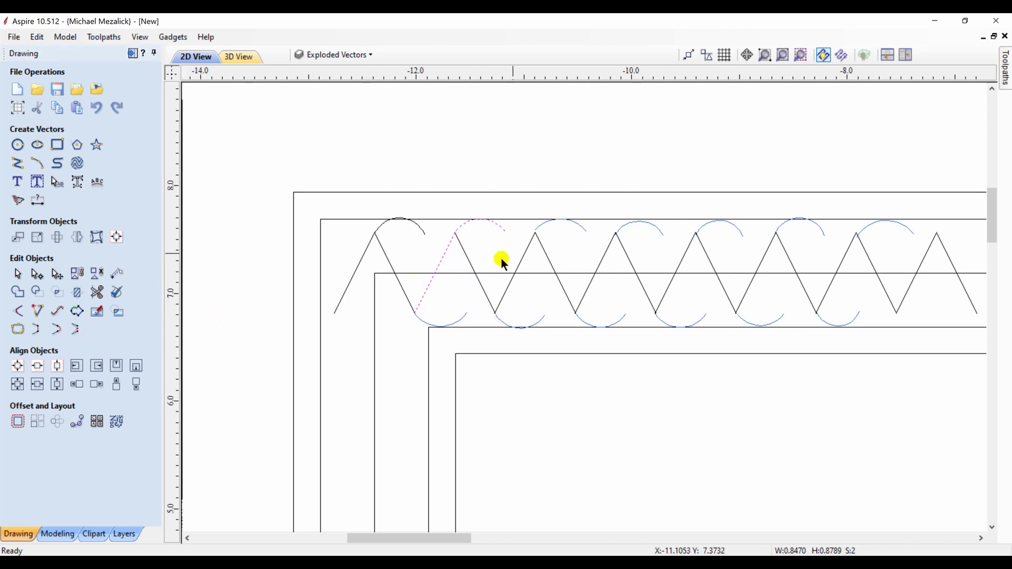
click(526, 251)
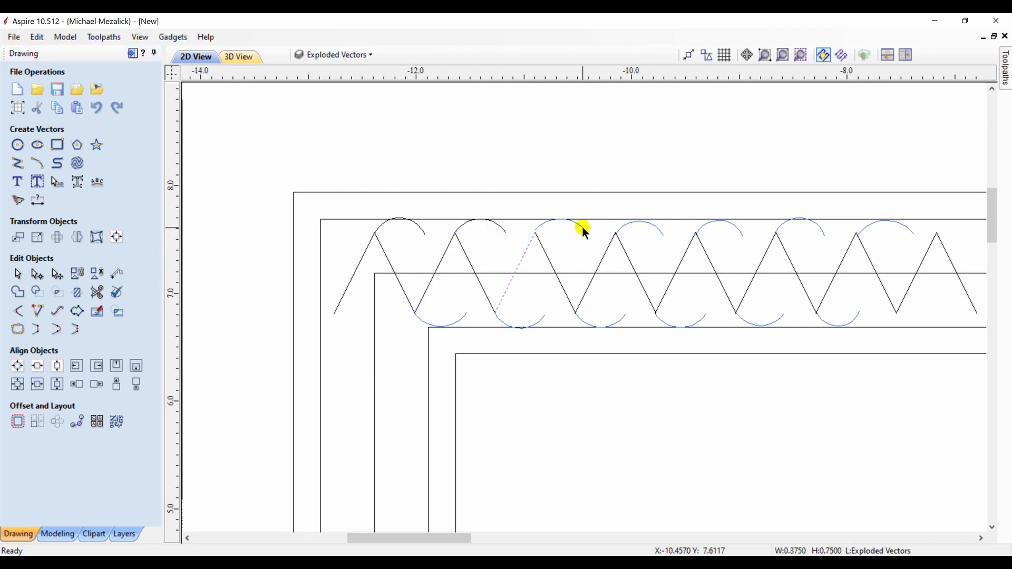
shift+click(582, 229)
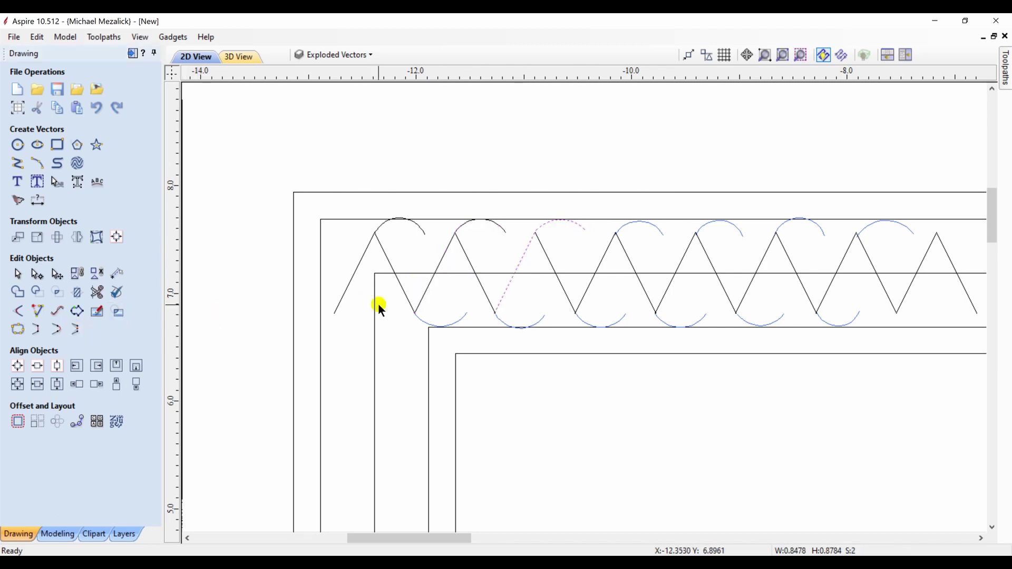
Join further diagonals to their top arcs along the border, leaving the seventh pair selected
click(600, 262)
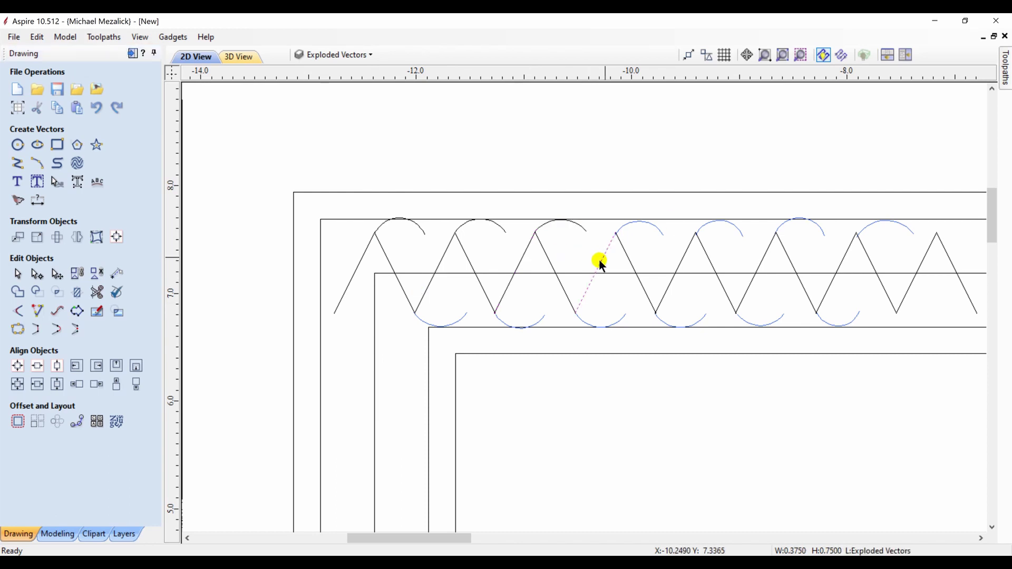
shift+click(664, 229)
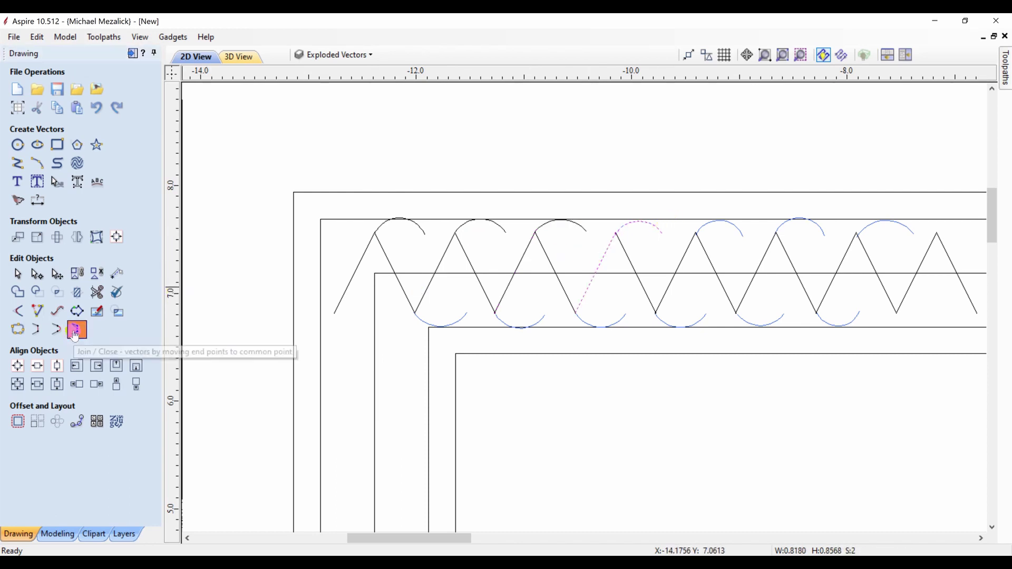
click(683, 253)
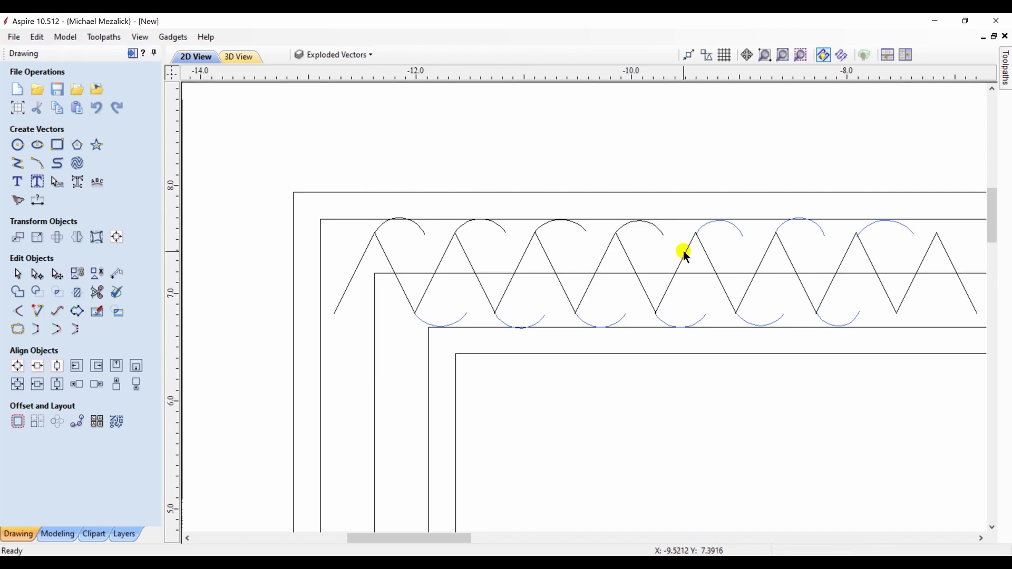
shift+click(734, 231)
click(118, 312)
click(820, 232)
shift+click(764, 261)
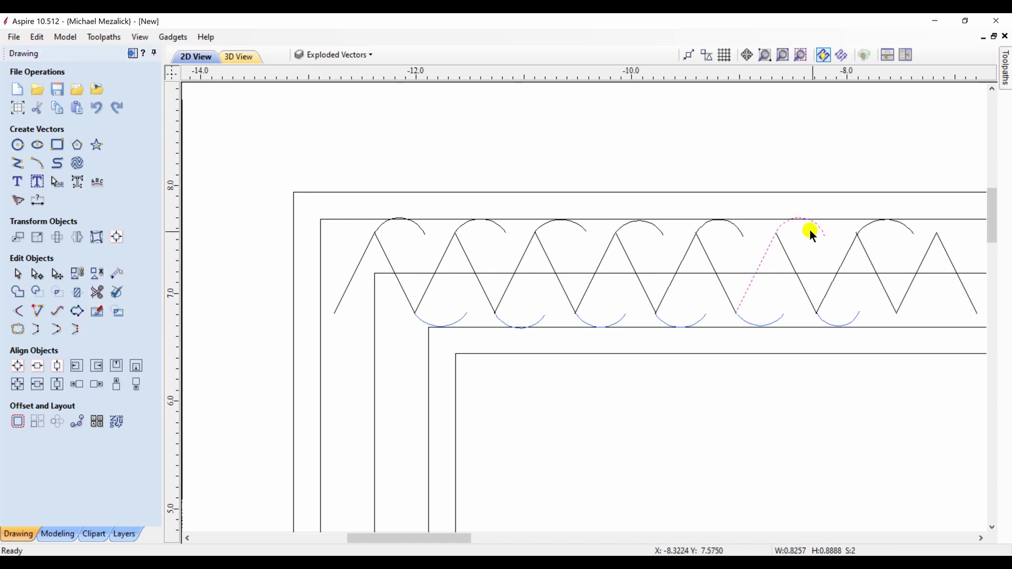
click(843, 260)
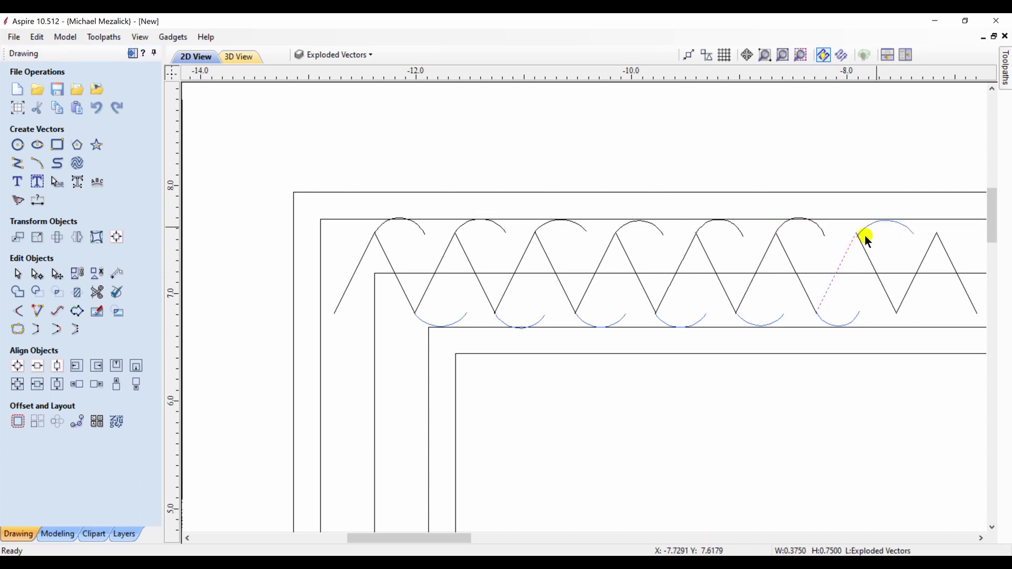
shift+click(899, 226)
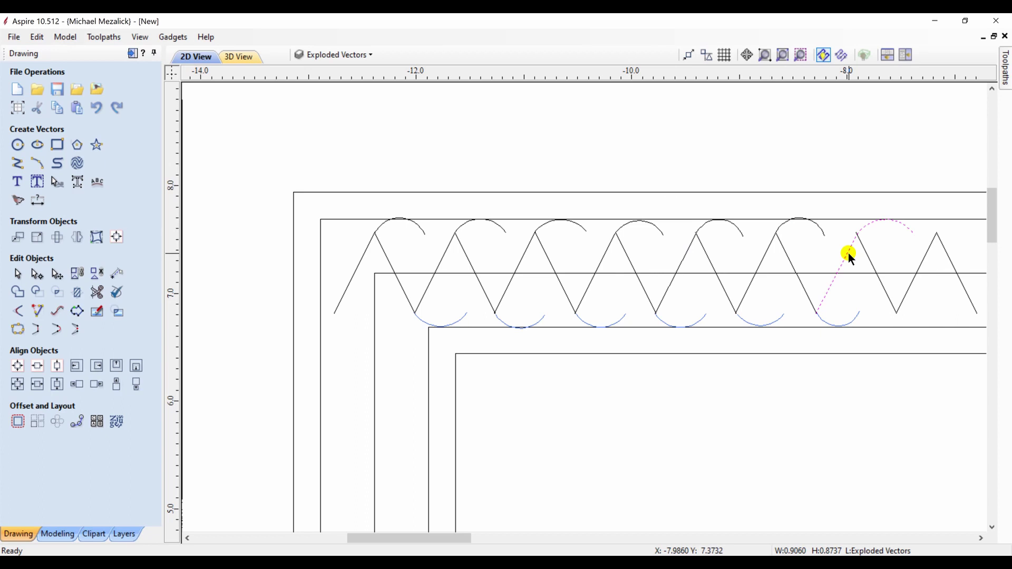
Select the left diagonals together with their adjoining bottom arcs
click(384, 255)
shift+click(461, 319)
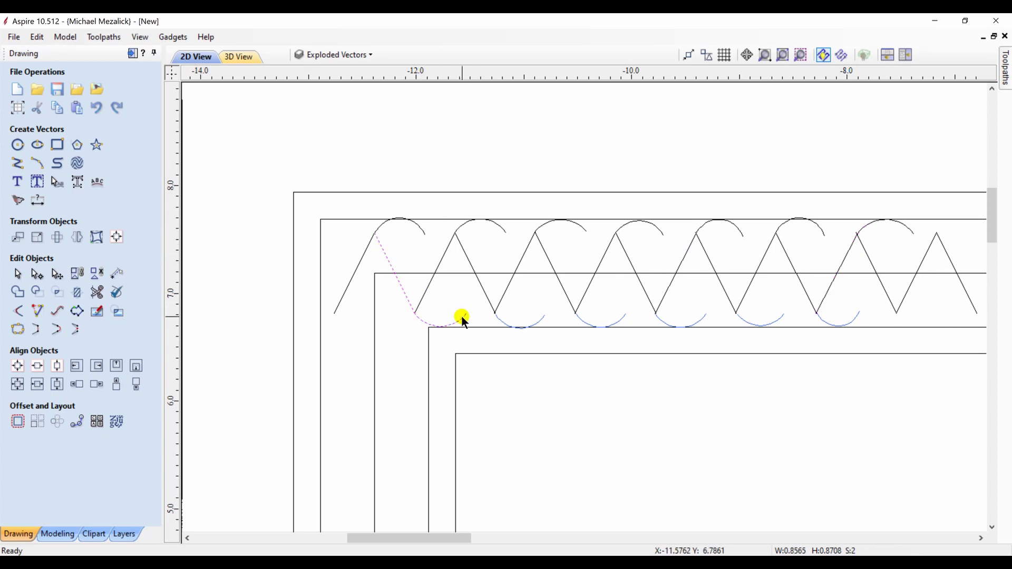
click(464, 252)
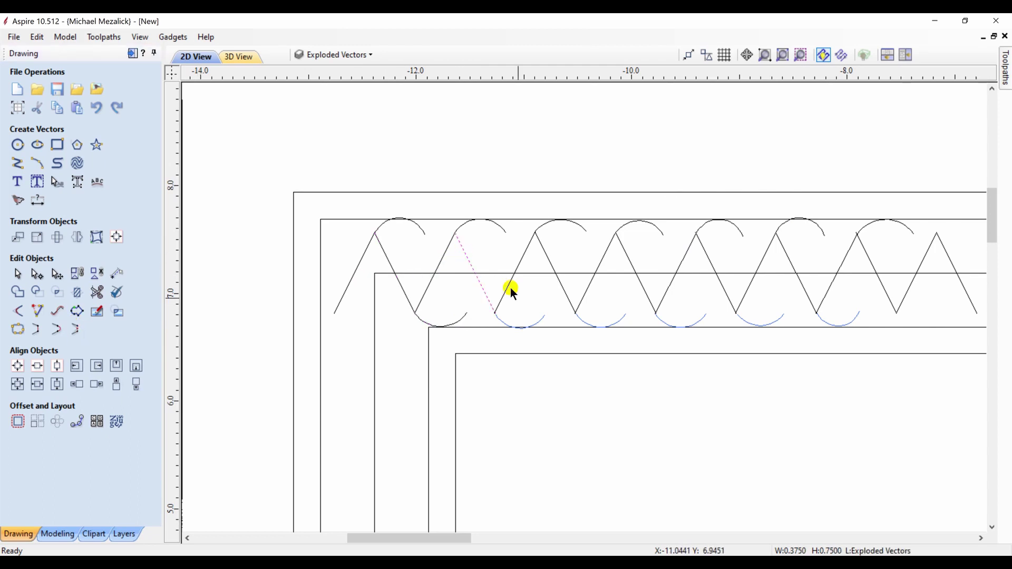
shift+click(539, 319)
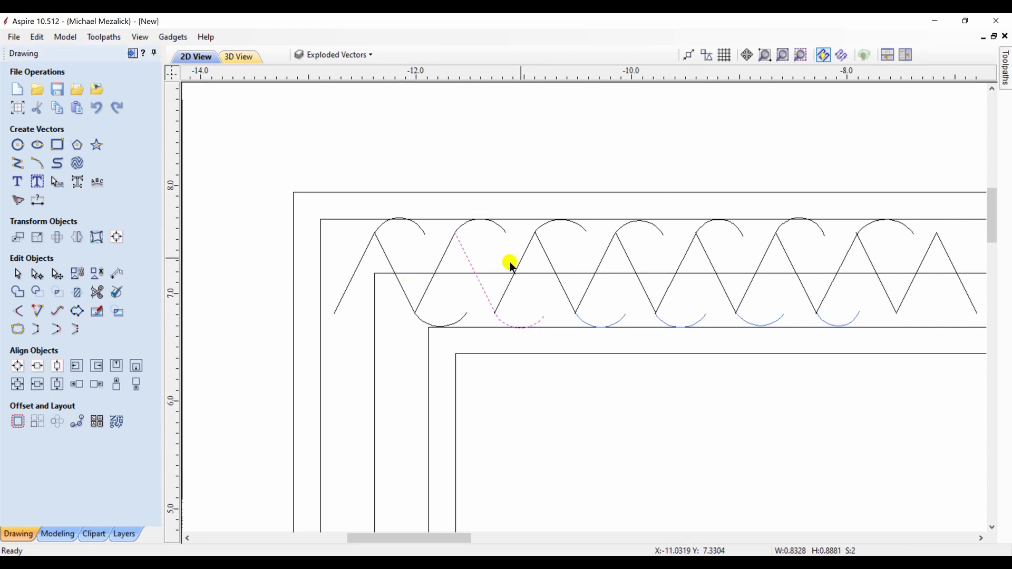
click(542, 252)
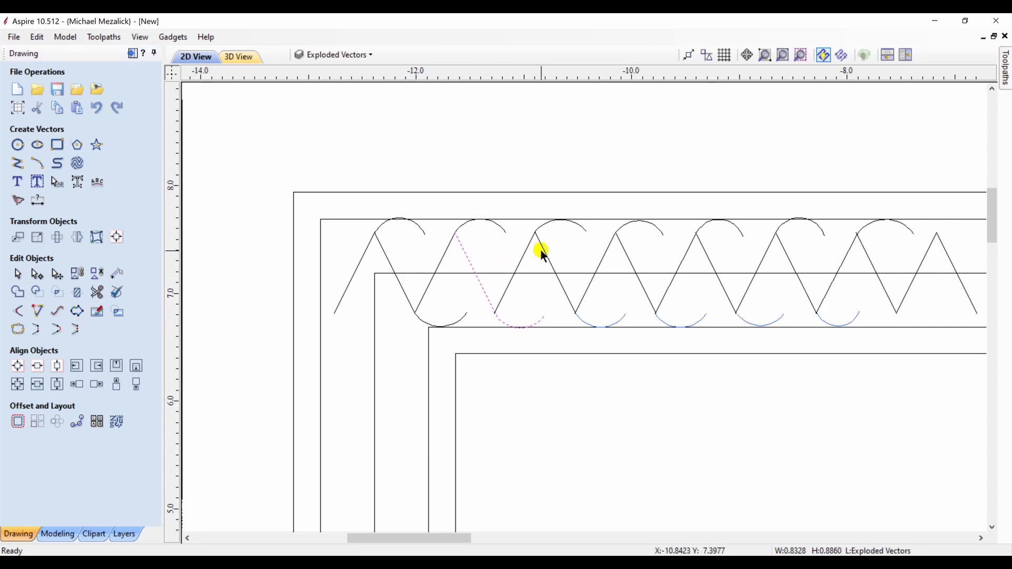
shift+click(620, 322)
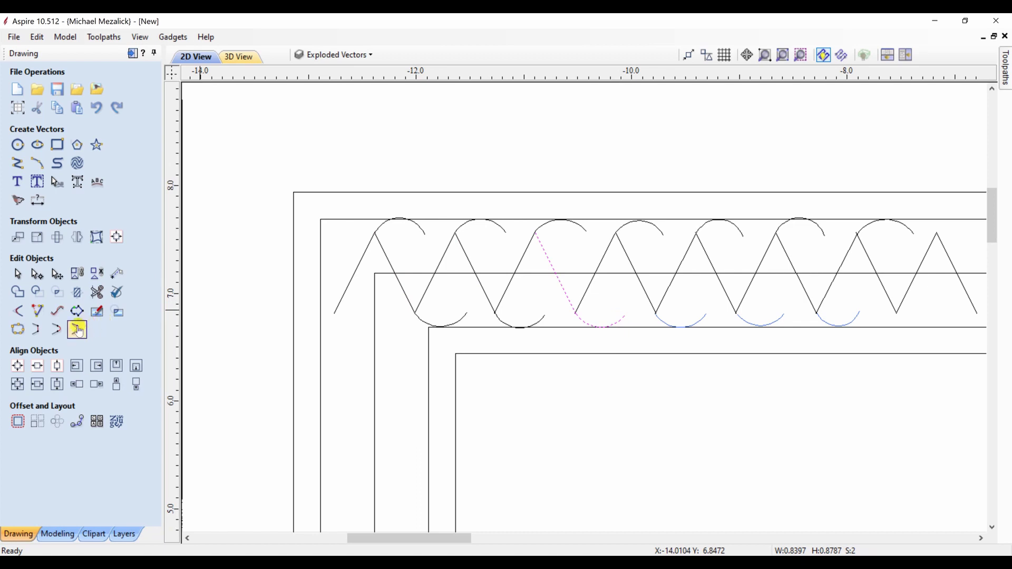
Add the remaining diagonal and bottom-arc pairs through the rightmost, and join them
click(625, 253)
shift+click(705, 318)
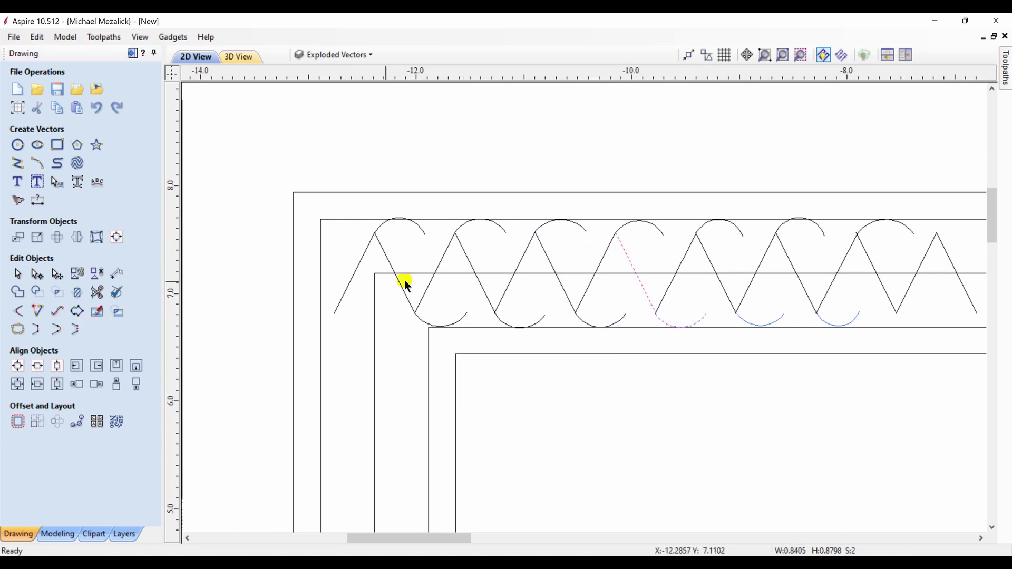
click(711, 261)
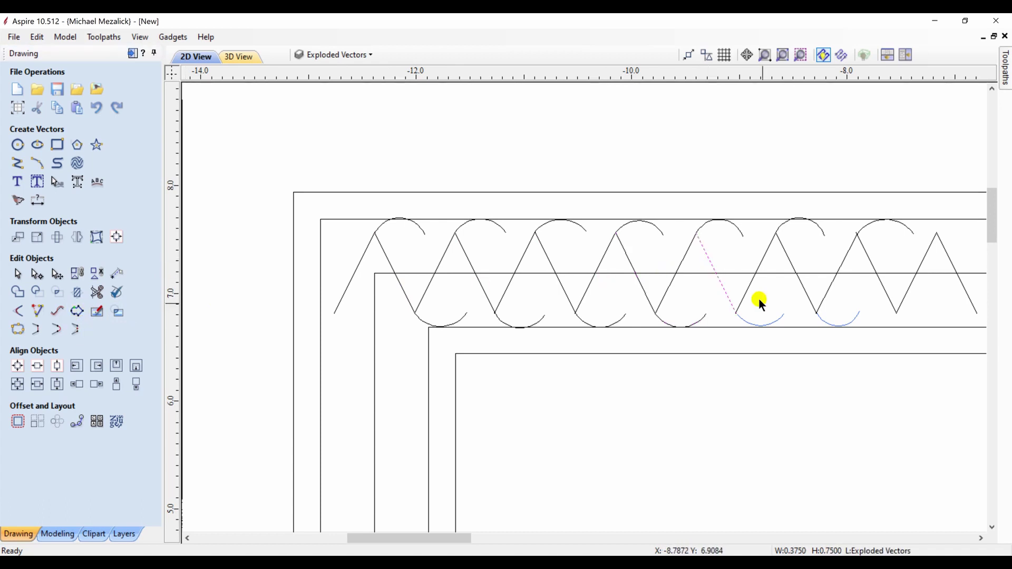
shift+click(781, 320)
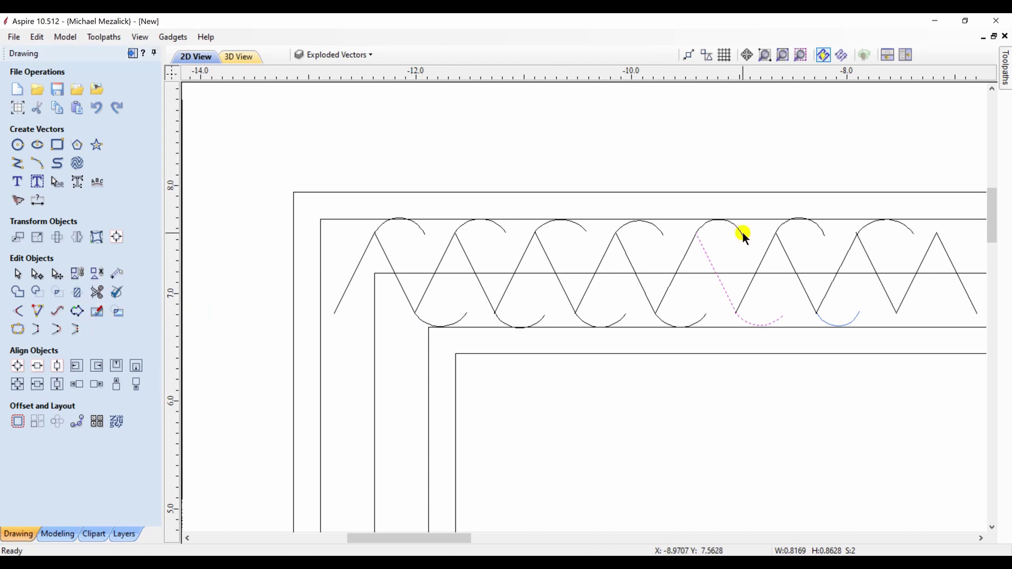
click(786, 249)
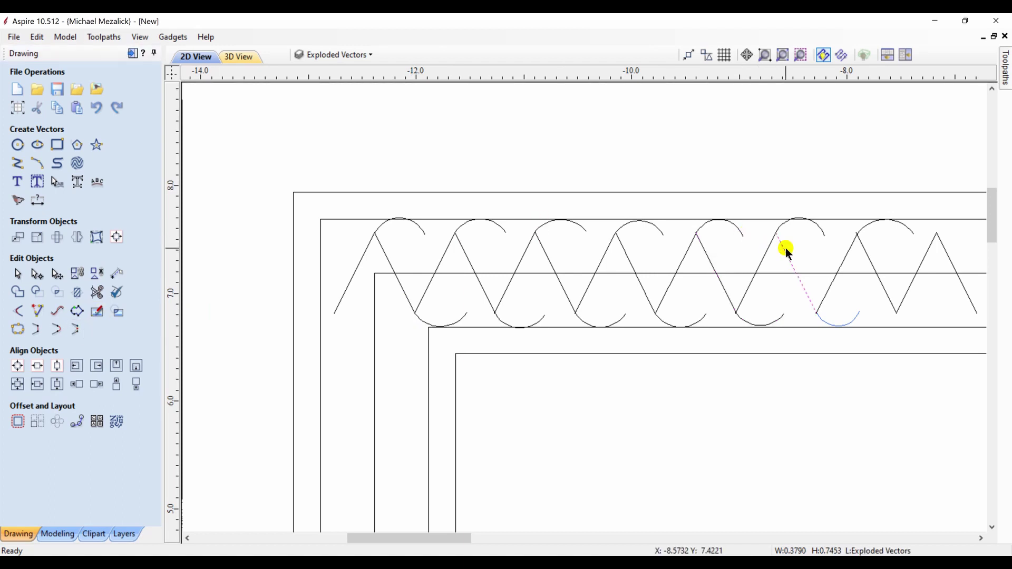
shift+click(860, 316)
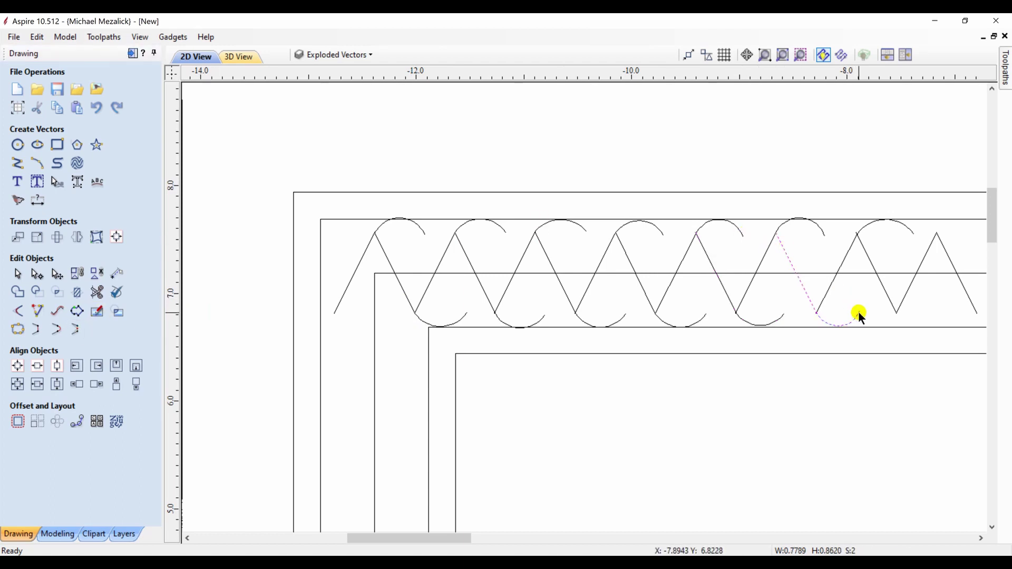
click(77, 331)
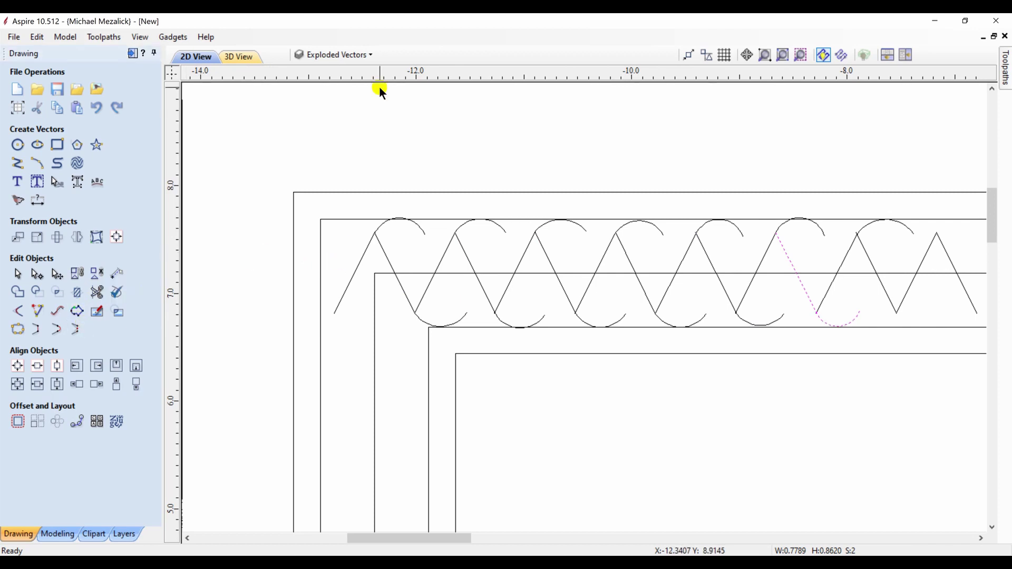
Add a new layer named Top Offset and give it a red colour
click(371, 54)
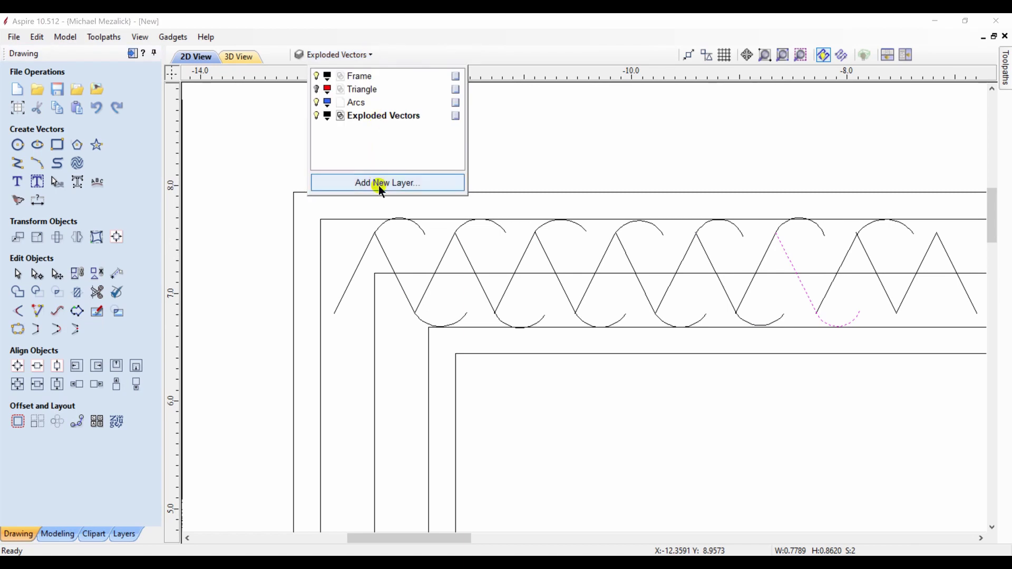
click(380, 185)
text(Top Off)
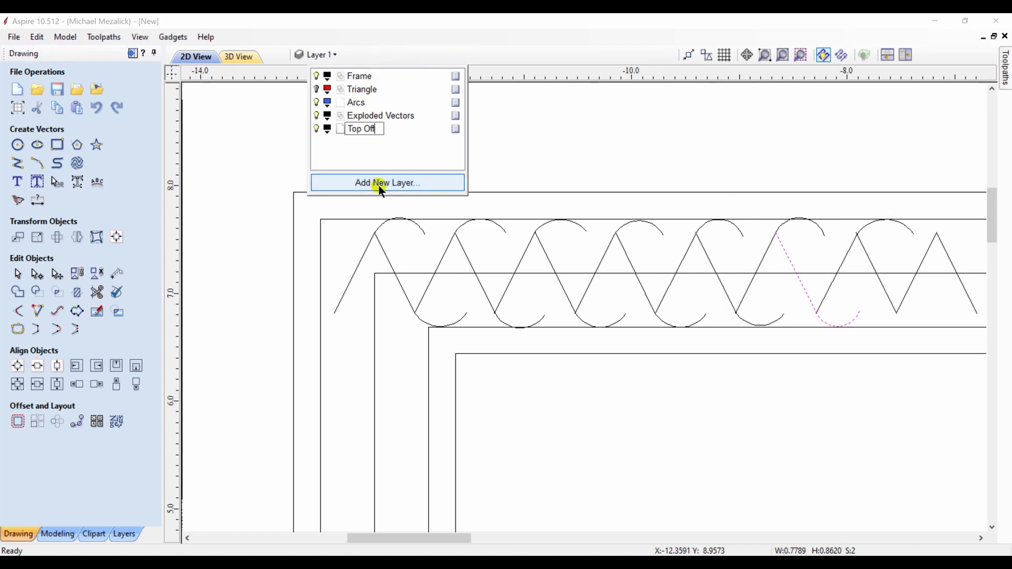
text(set)
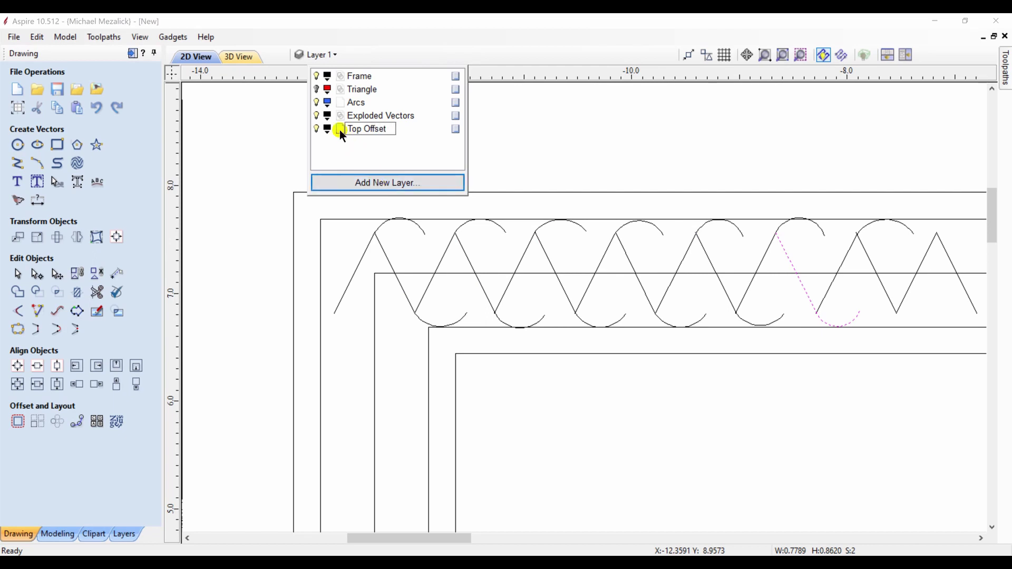
click(328, 128)
click(332, 191)
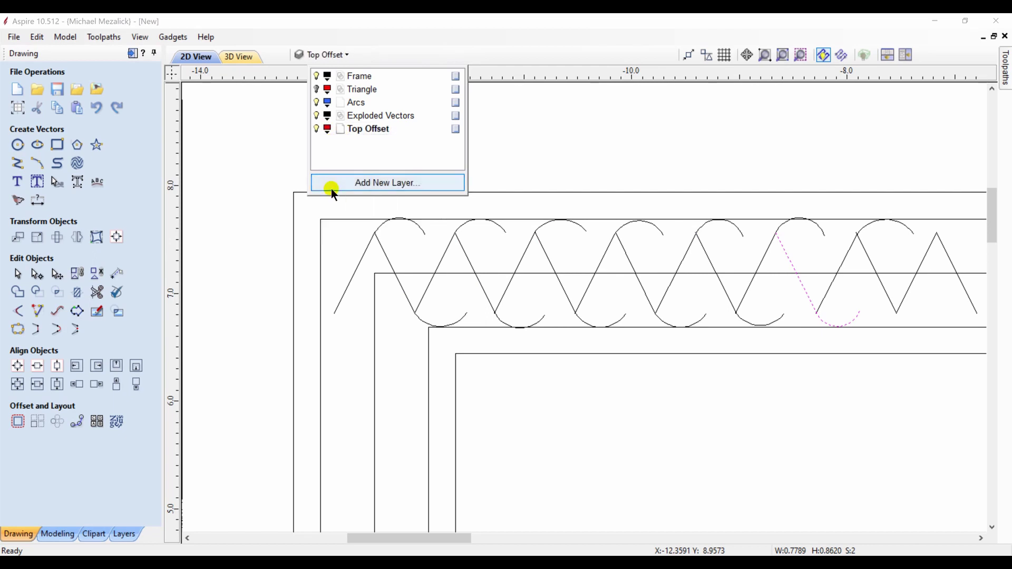
click(232, 201)
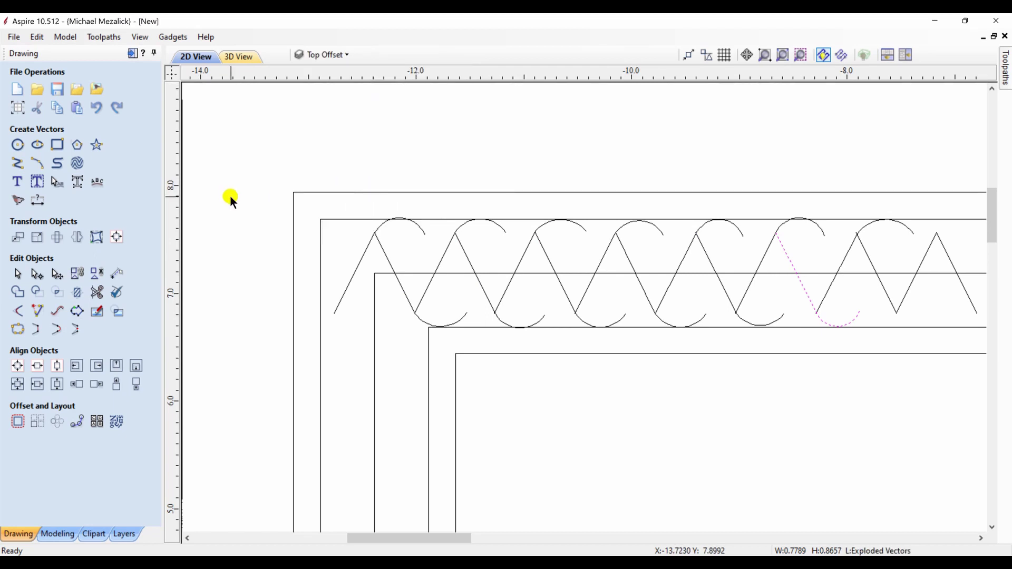
Select alternating weave strands and bring up the 0.25-inch Offset Vectors settings
click(363, 258)
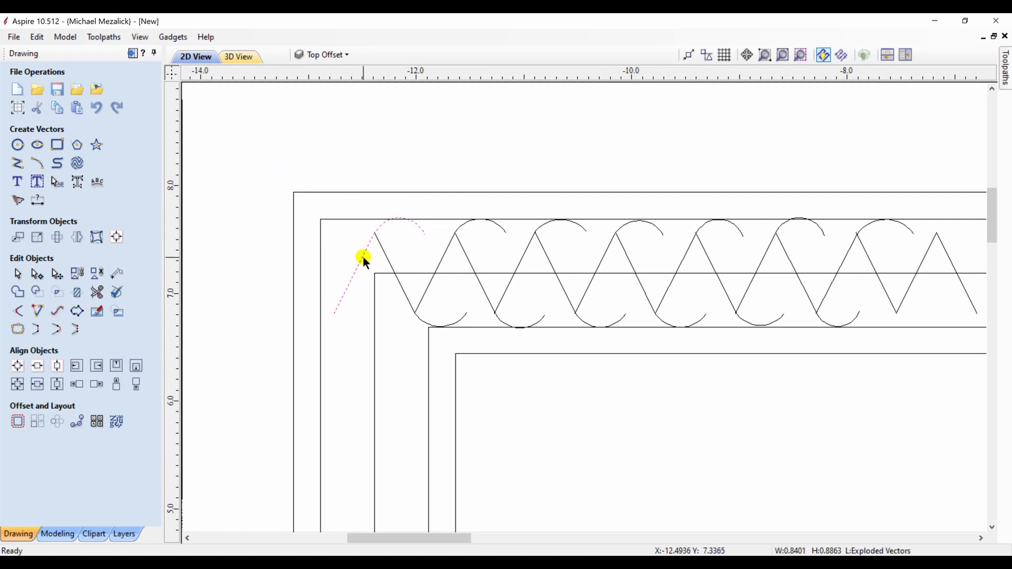
shift+click(523, 245)
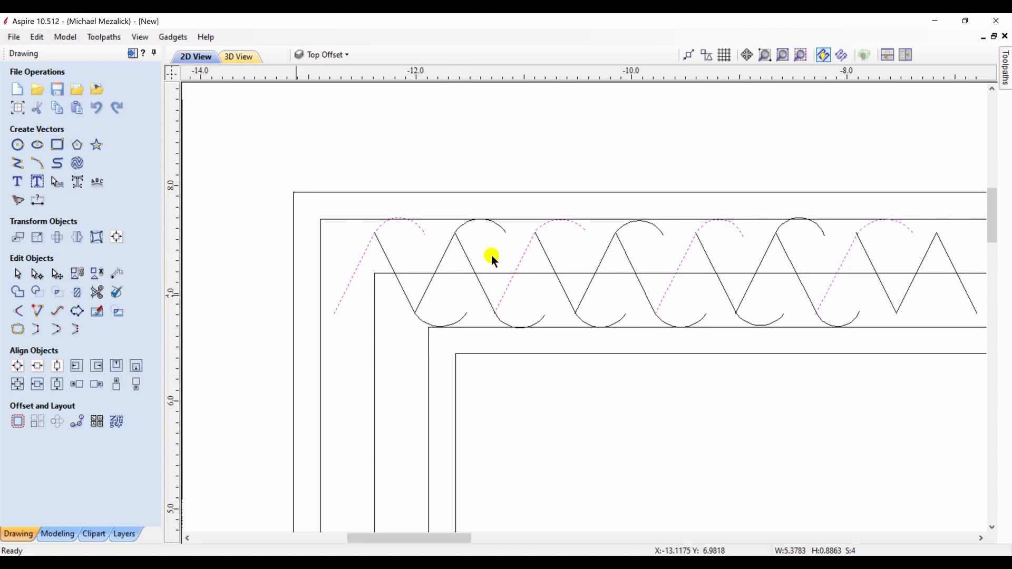
click(17, 422)
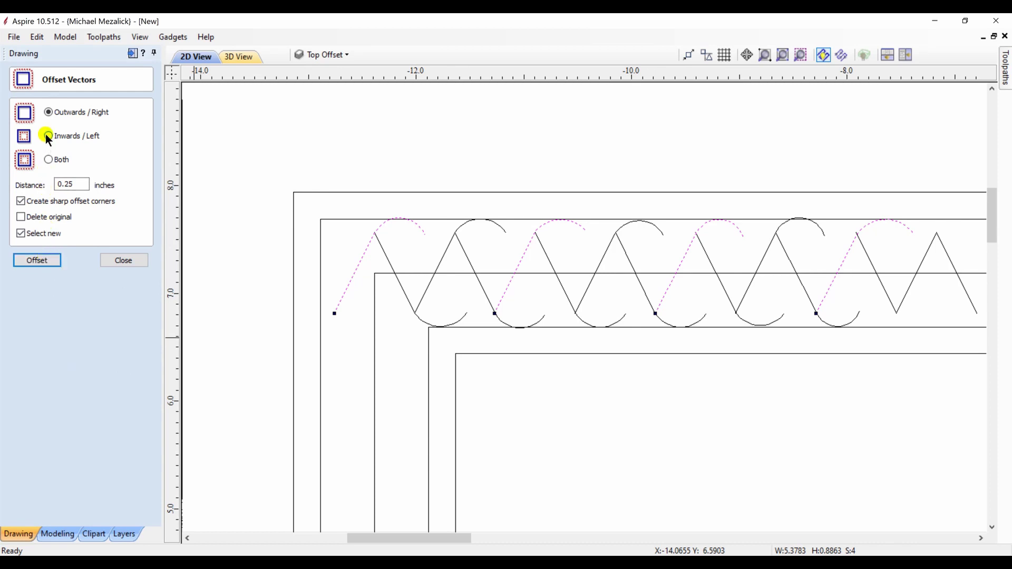
Offset the first selected weave strands inward by 0.25 inch
click(45, 264)
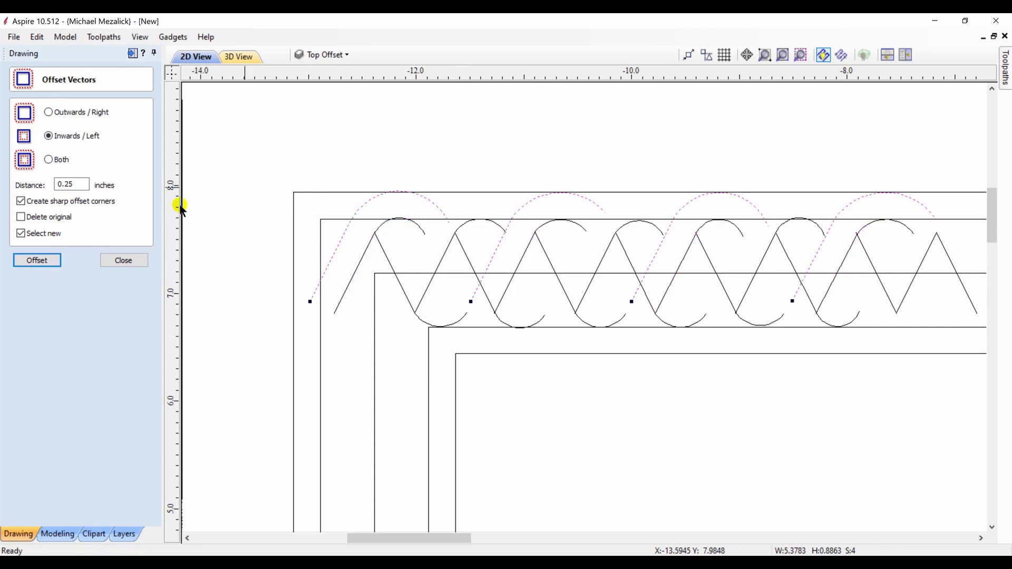
click(443, 260)
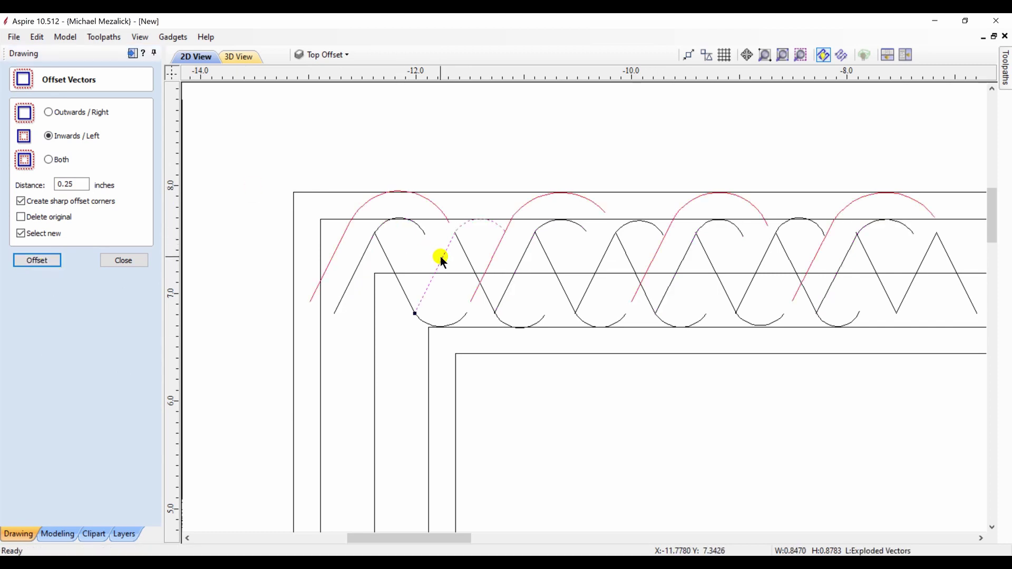
shift+click(607, 253)
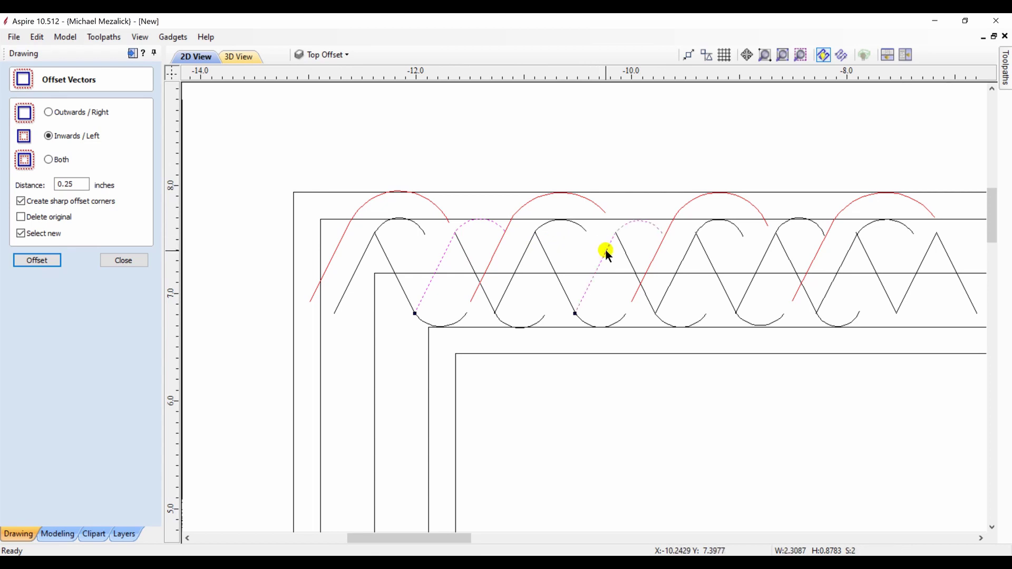
shift+click(771, 251)
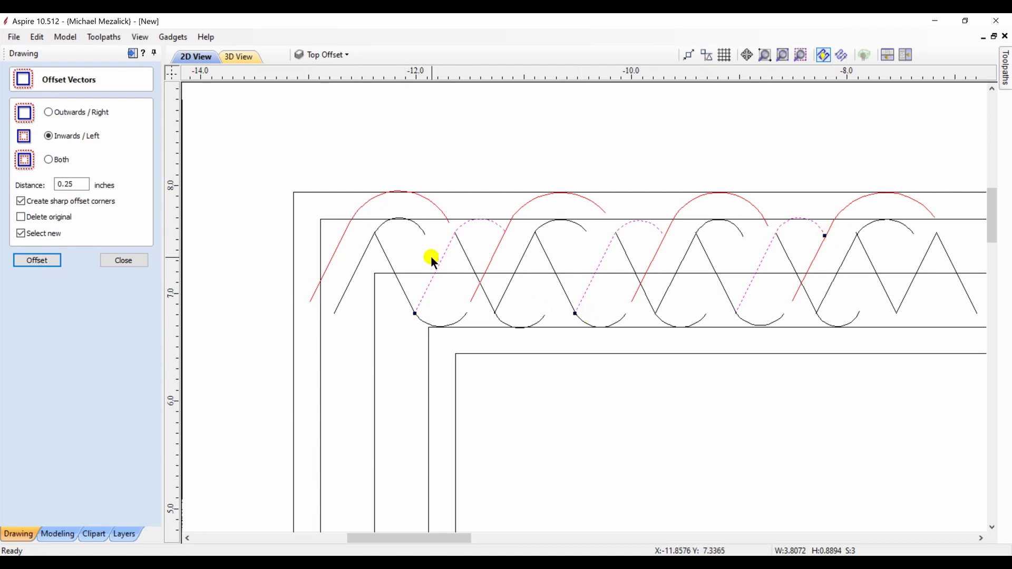
click(452, 266)
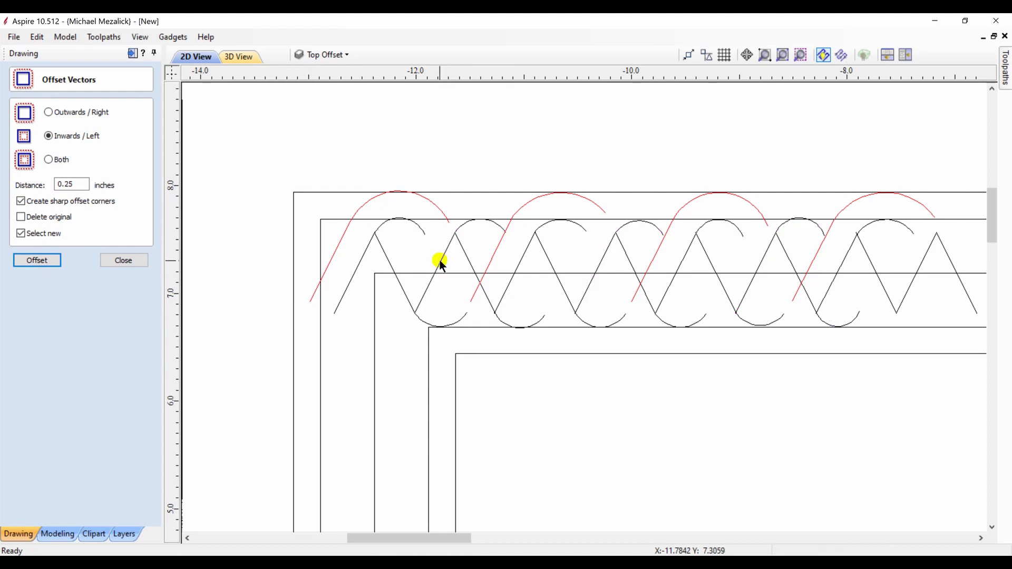
click(441, 263)
shift+click(600, 267)
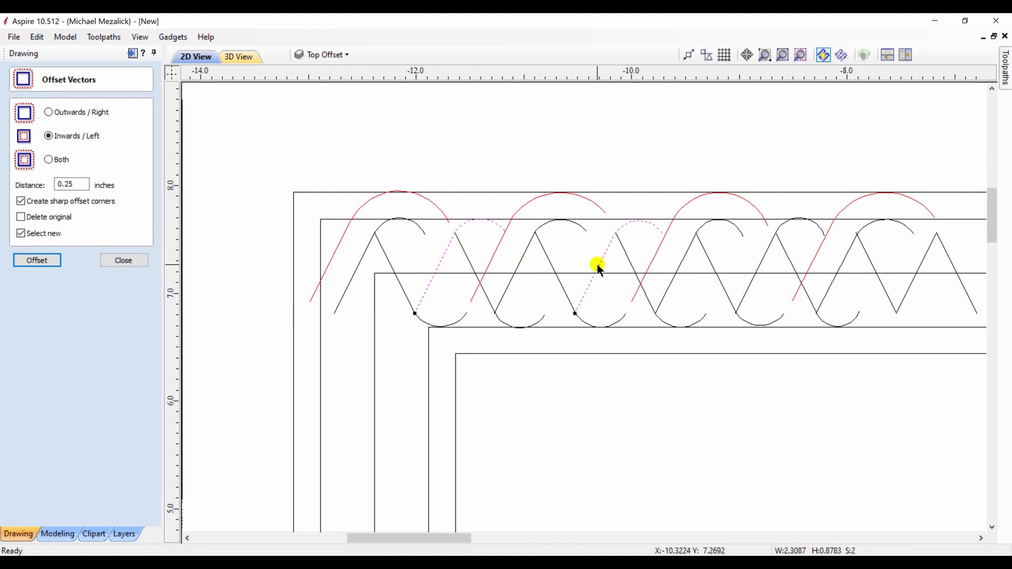
click(36, 261)
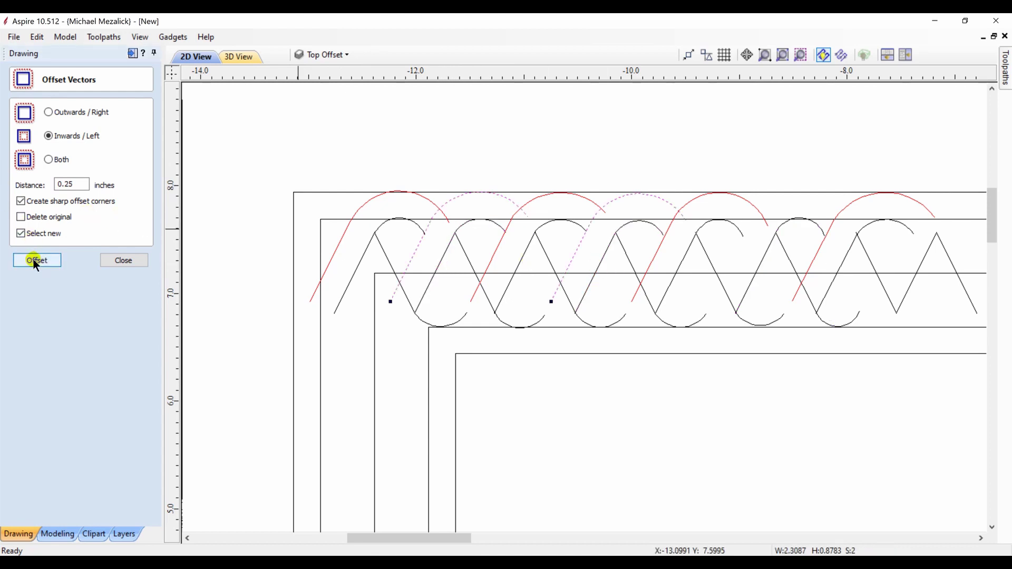
Switch the offset direction to outwards and offset strands, undoing a six-strand attempt
click(764, 259)
click(100, 115)
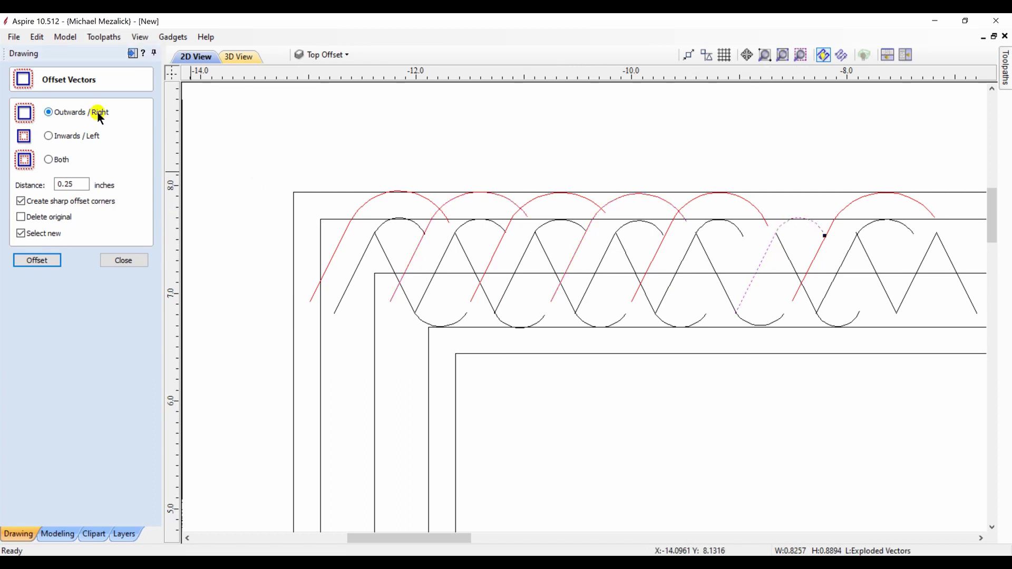
click(51, 260)
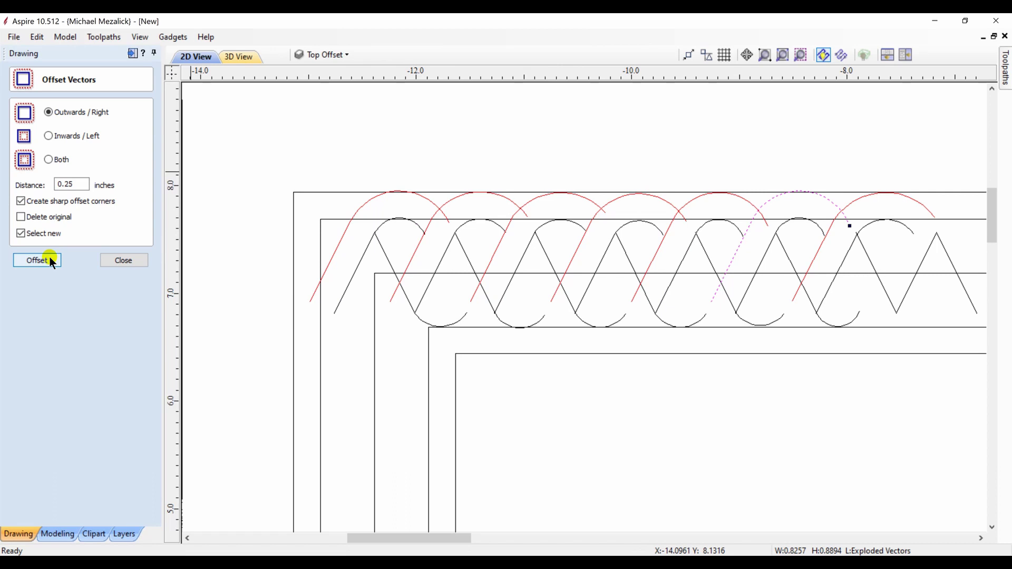
click(381, 245)
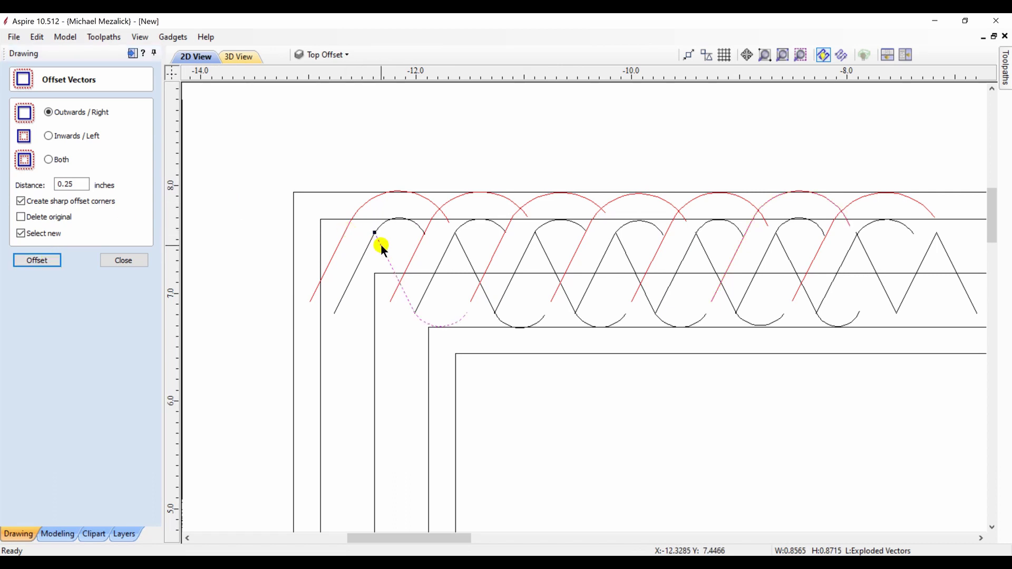
shift+click(467, 250)
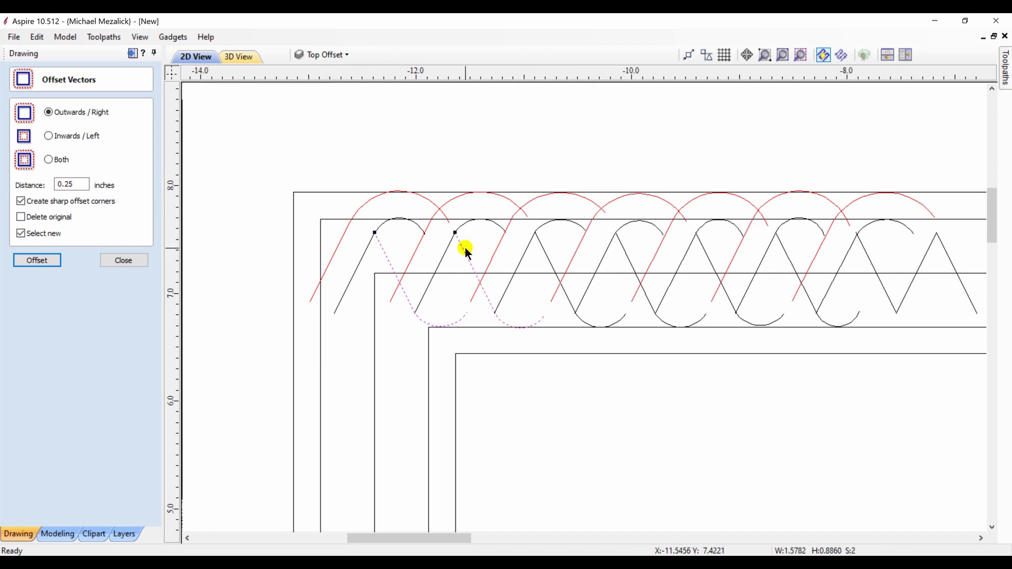
shift+click(546, 258)
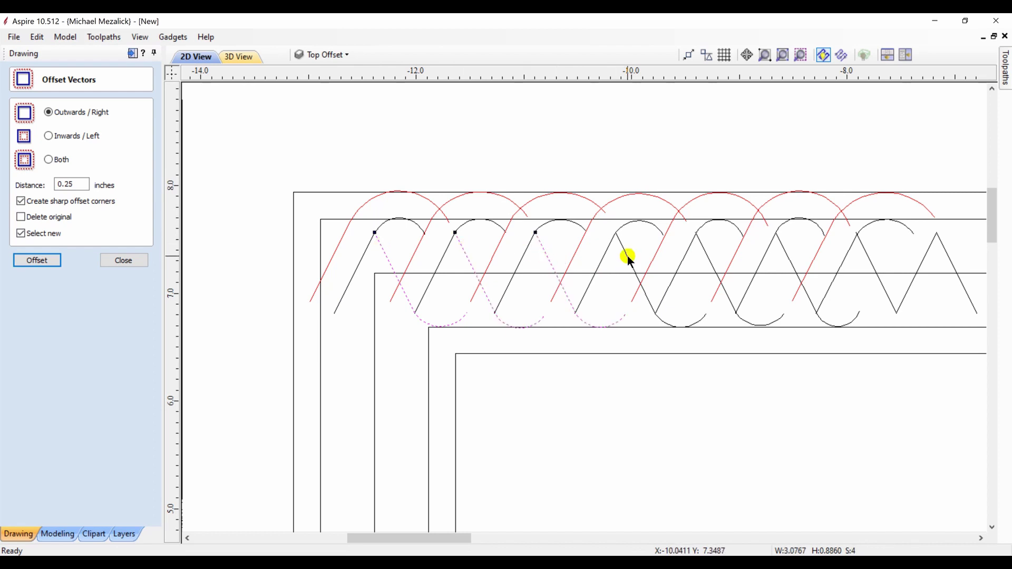
shift+click(713, 271)
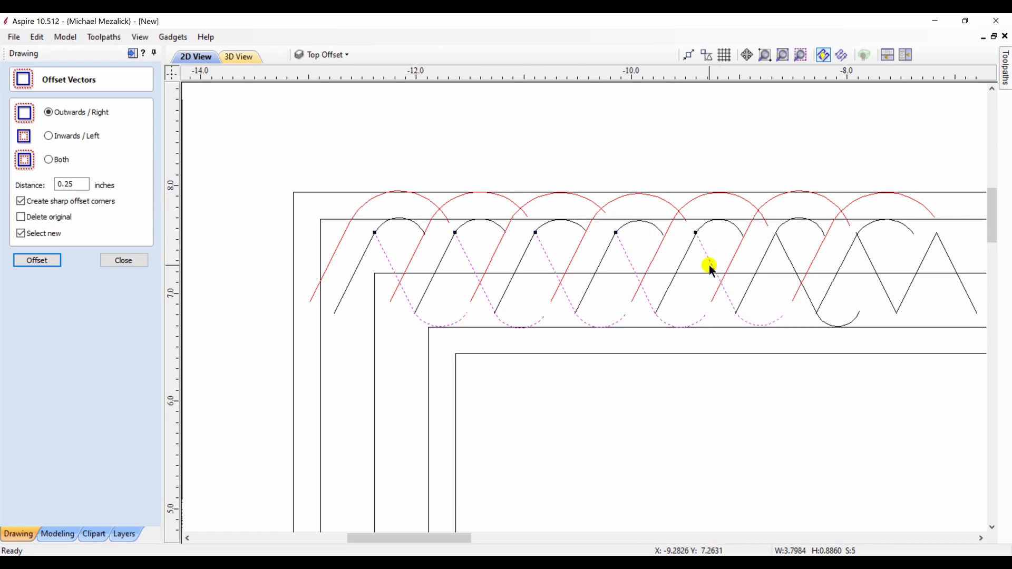
shift+click(789, 258)
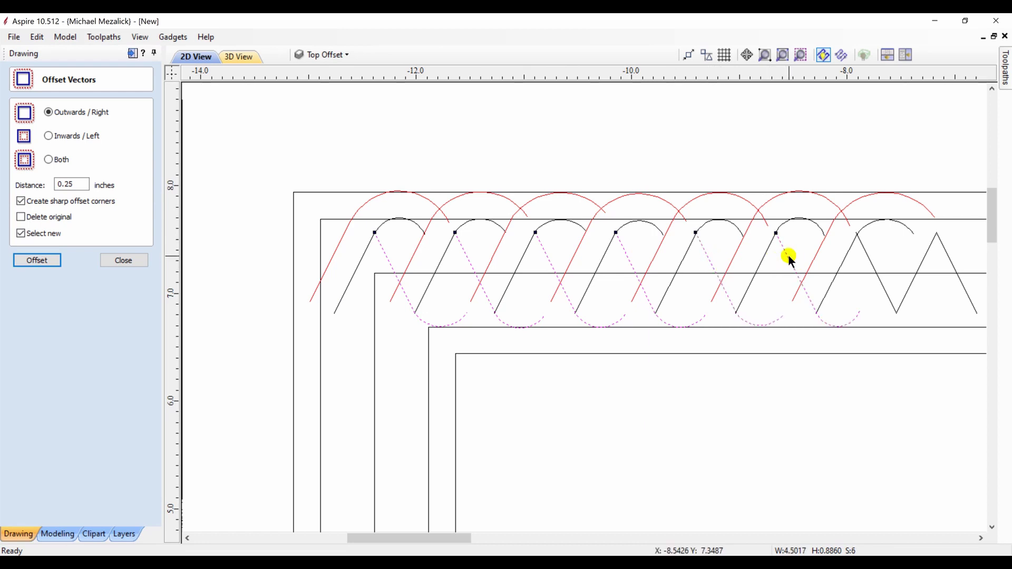
click(48, 260)
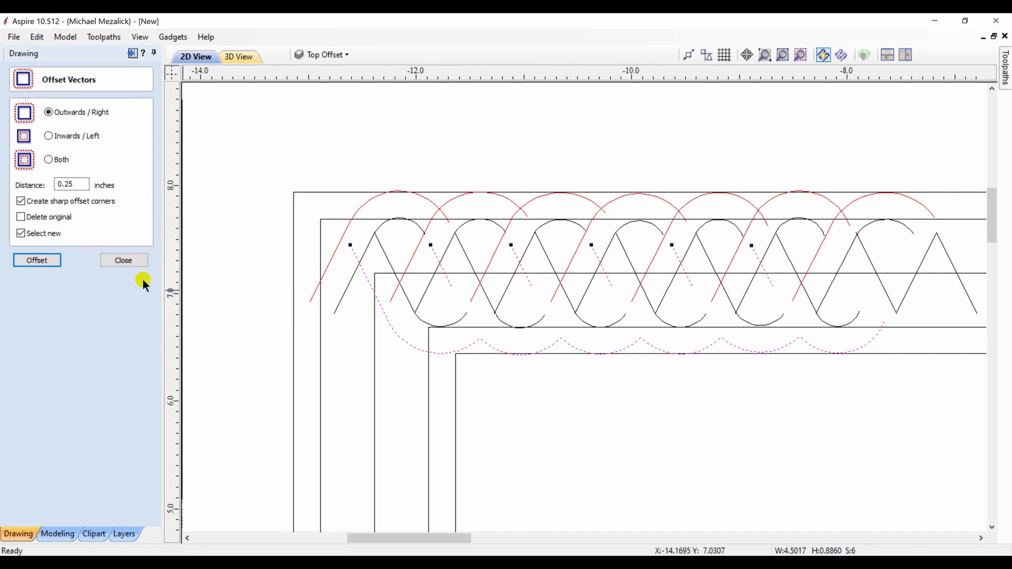
key(ctrl+z)
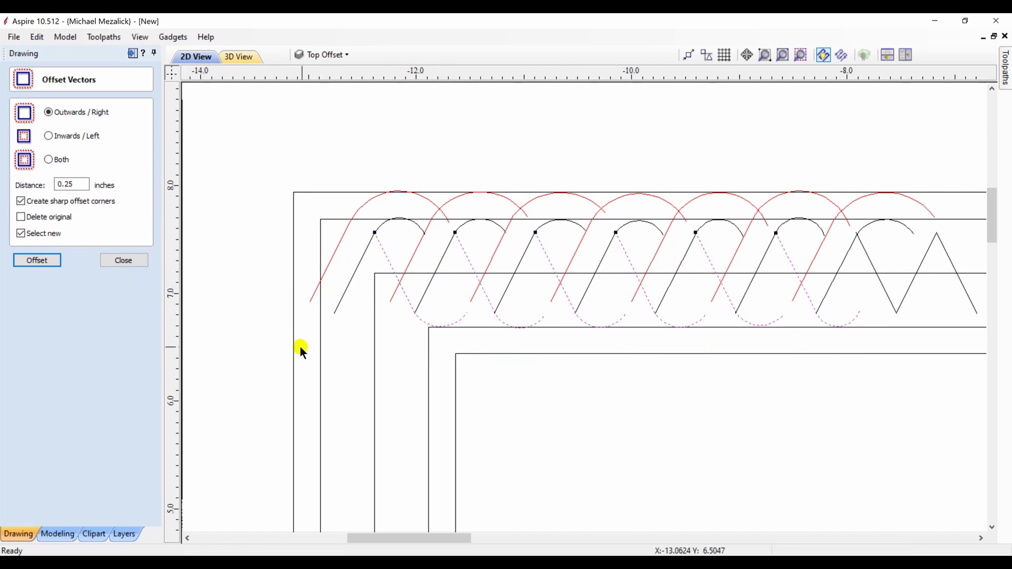
Offset three alternating weave strands outwards by 0.25 inch
click(315, 340)
click(388, 259)
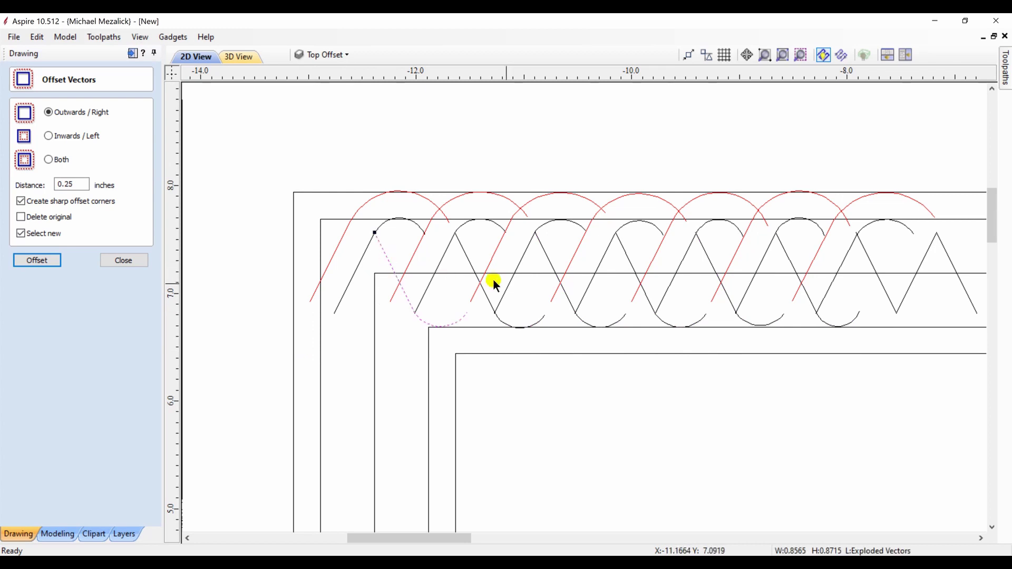
shift+click(548, 258)
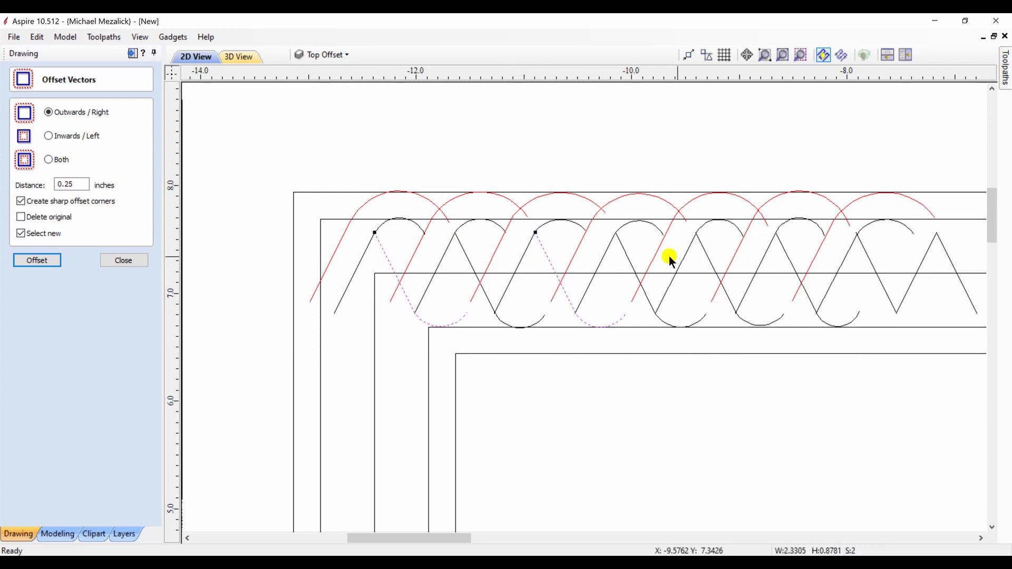
shift+click(708, 257)
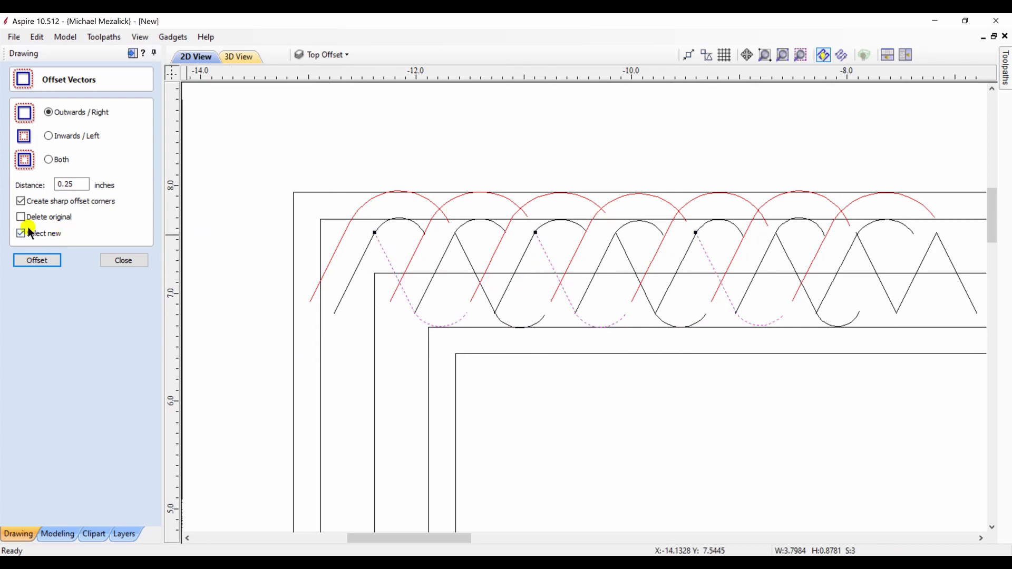
click(28, 259)
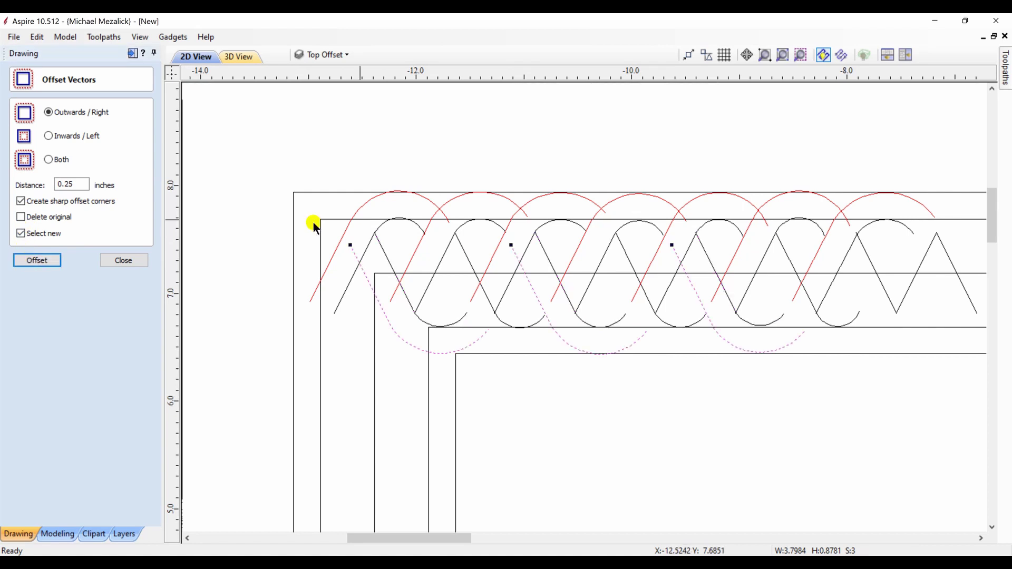
Offset the other three diagonal-and-arc strands outwards 0.25 inch, then deselect
click(470, 255)
click(471, 256)
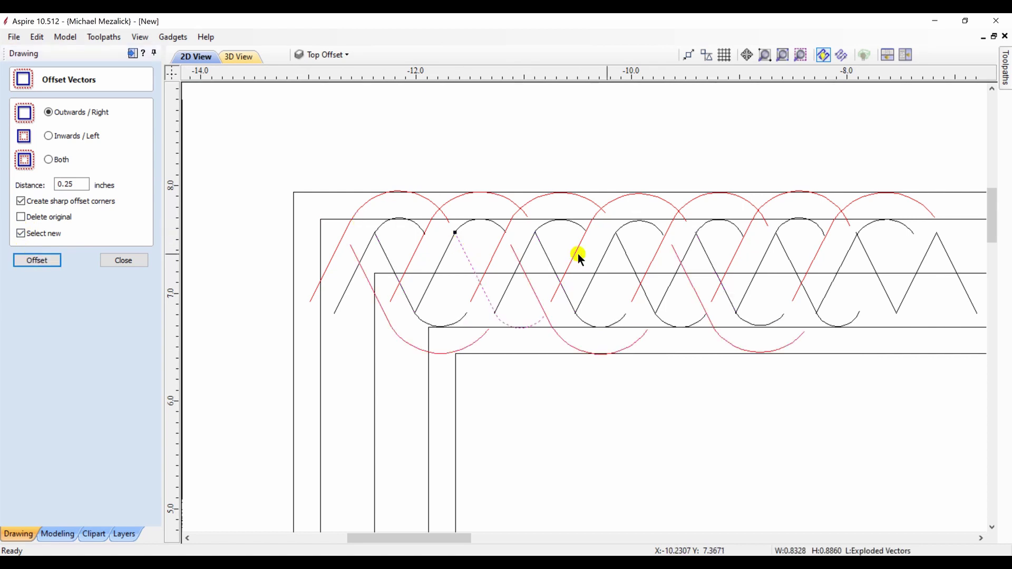
shift+click(628, 256)
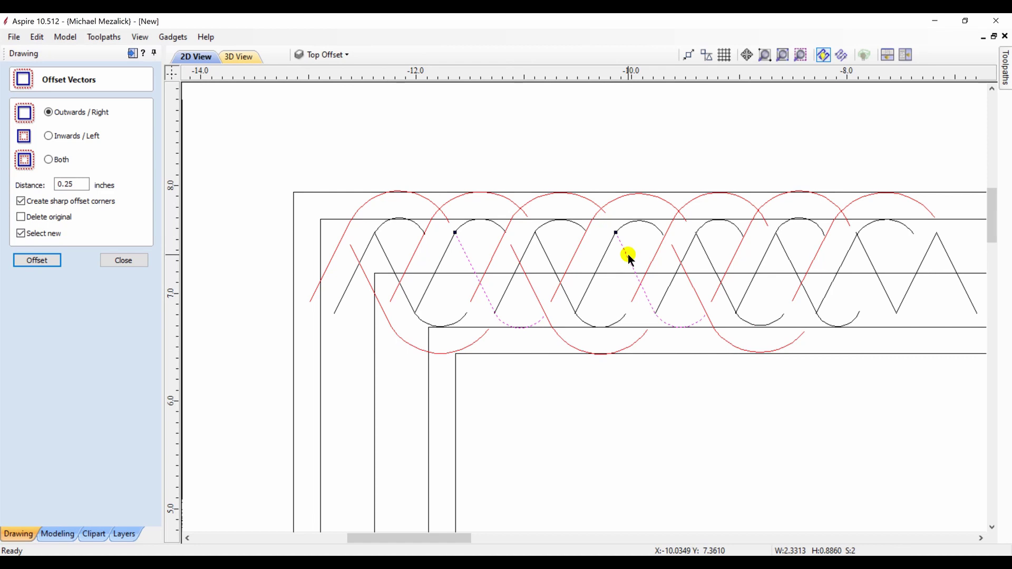
shift+click(785, 256)
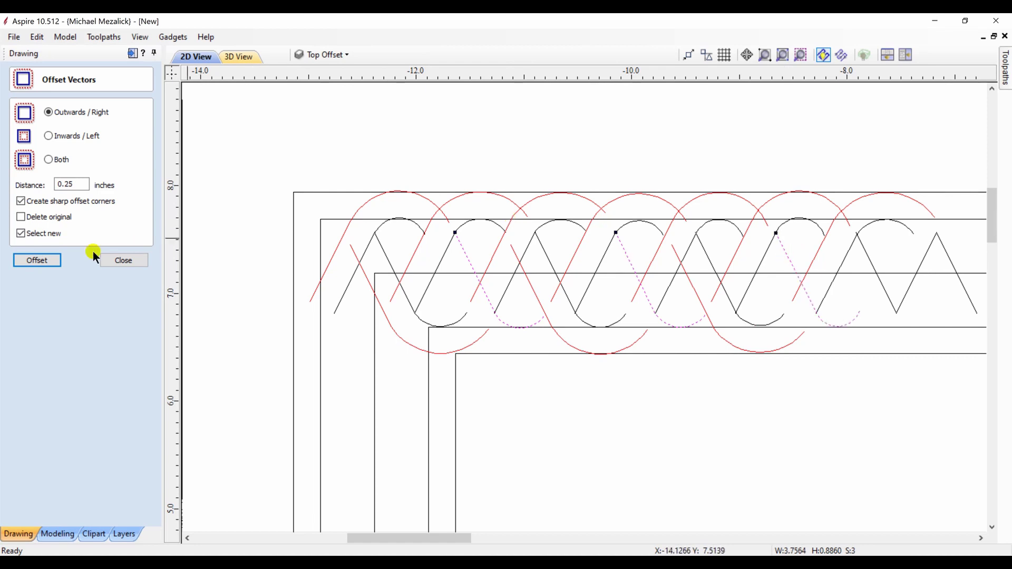
click(47, 260)
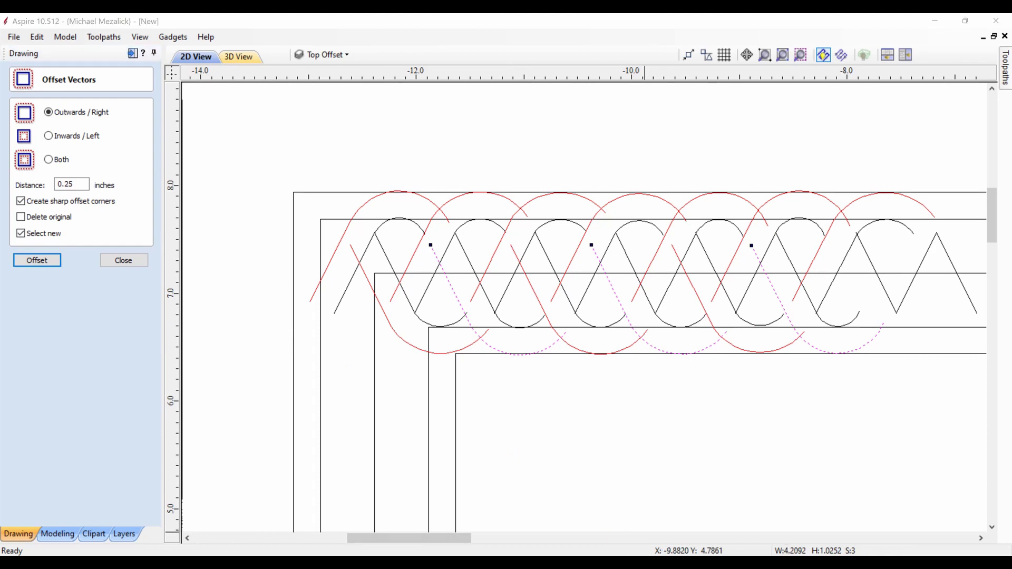
click(551, 453)
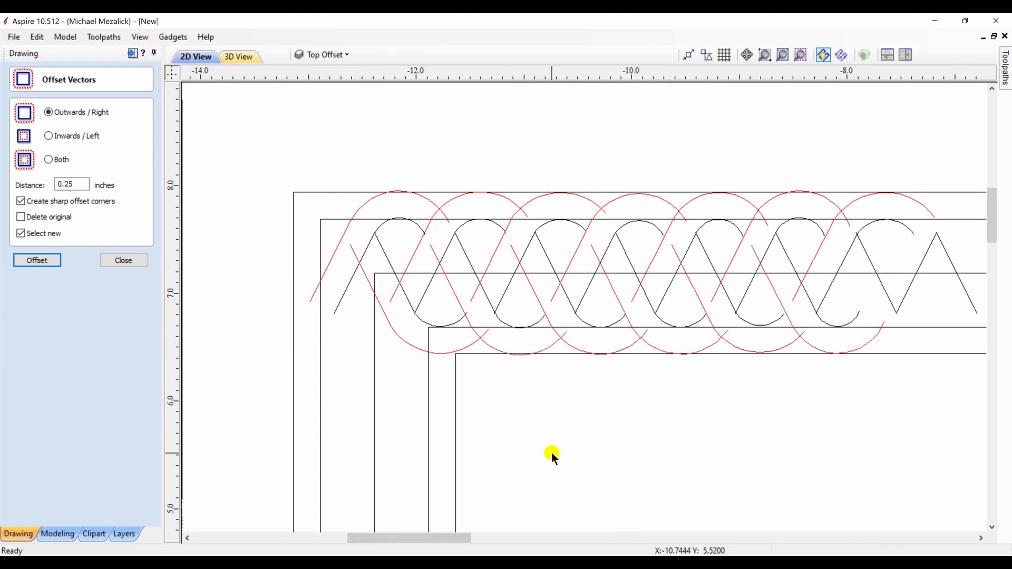
Close the offset settings and select the red offset curves along the weave
click(125, 260)
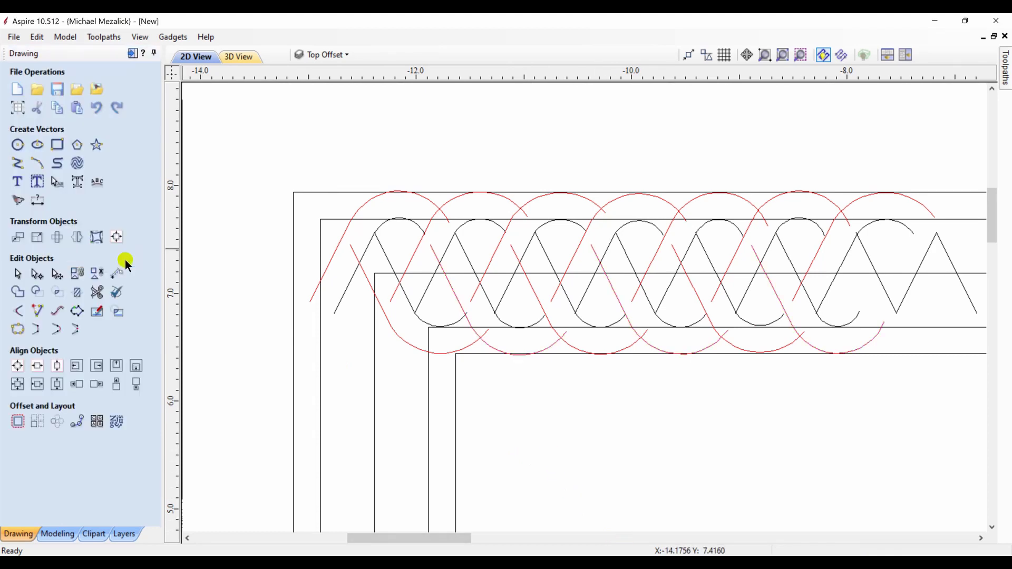
click(334, 259)
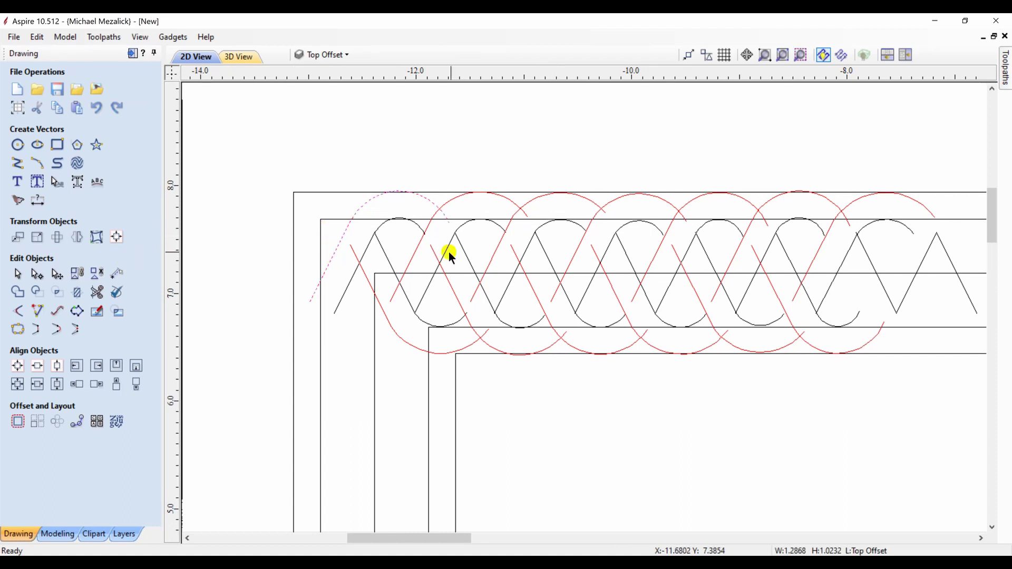
shift+click(467, 258)
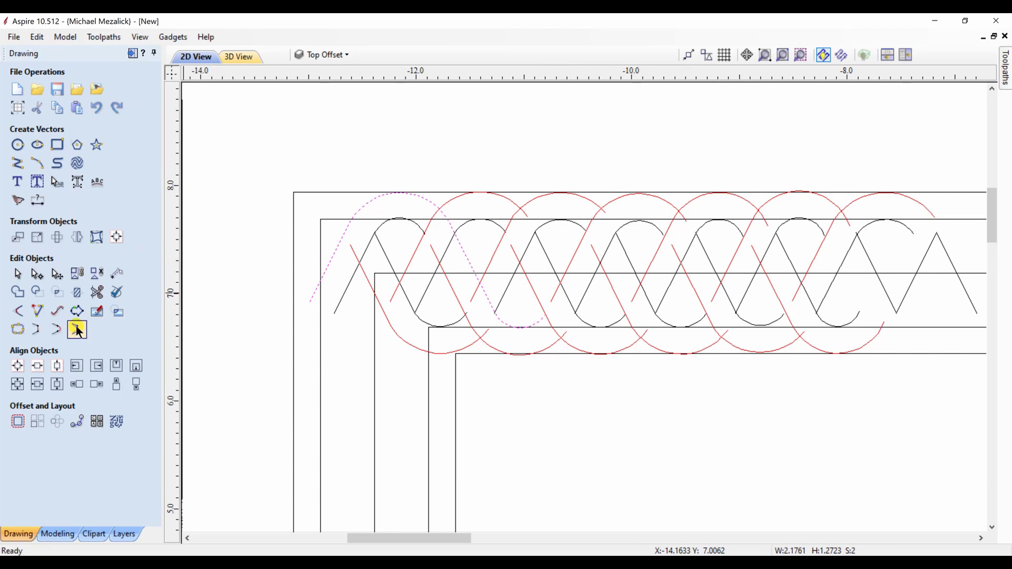
shift+click(573, 254)
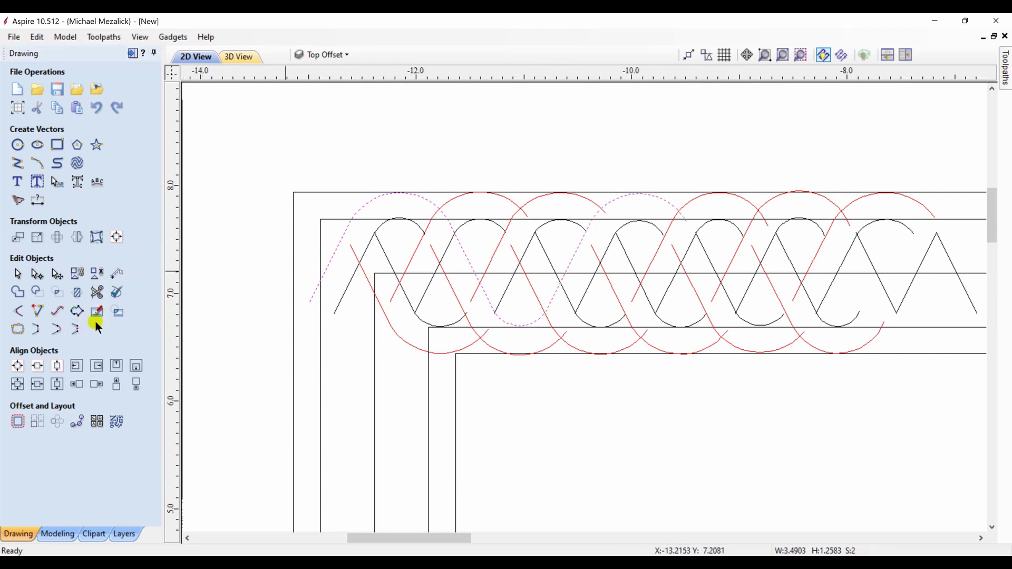
shift+click(695, 240)
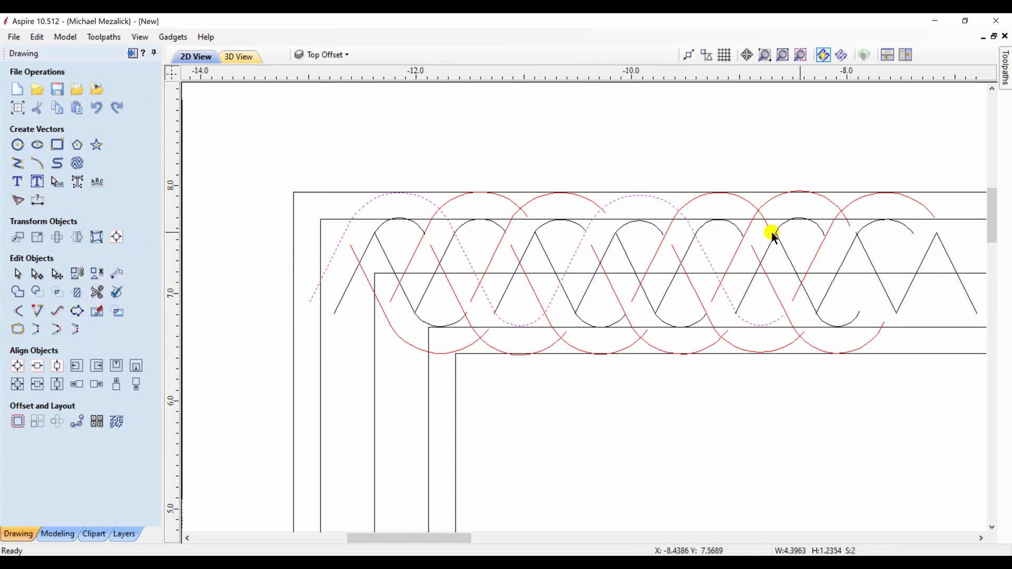
shift+click(818, 253)
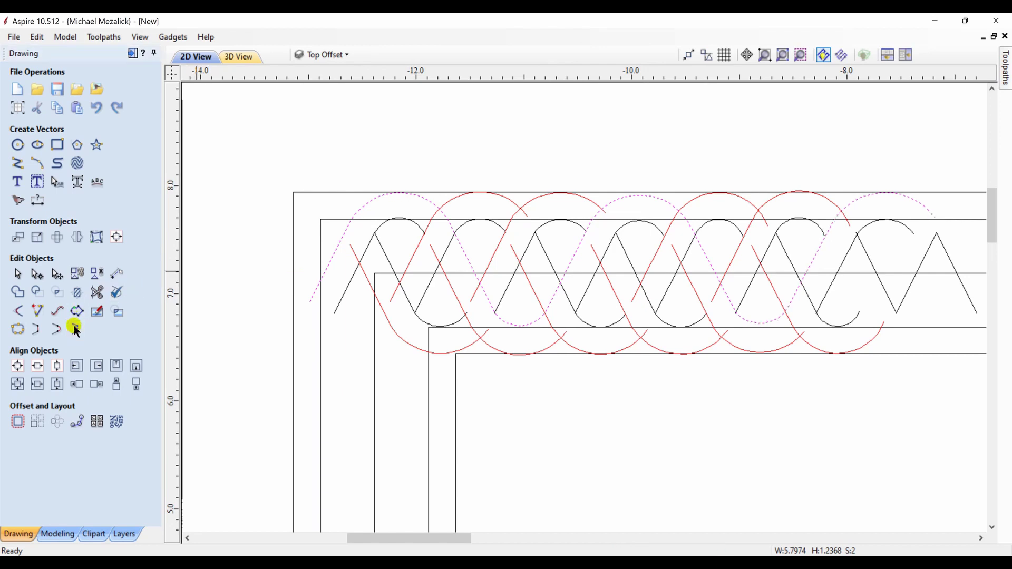
Join a black wave lobe with its crossing red curve into one continuous strand
click(348, 283)
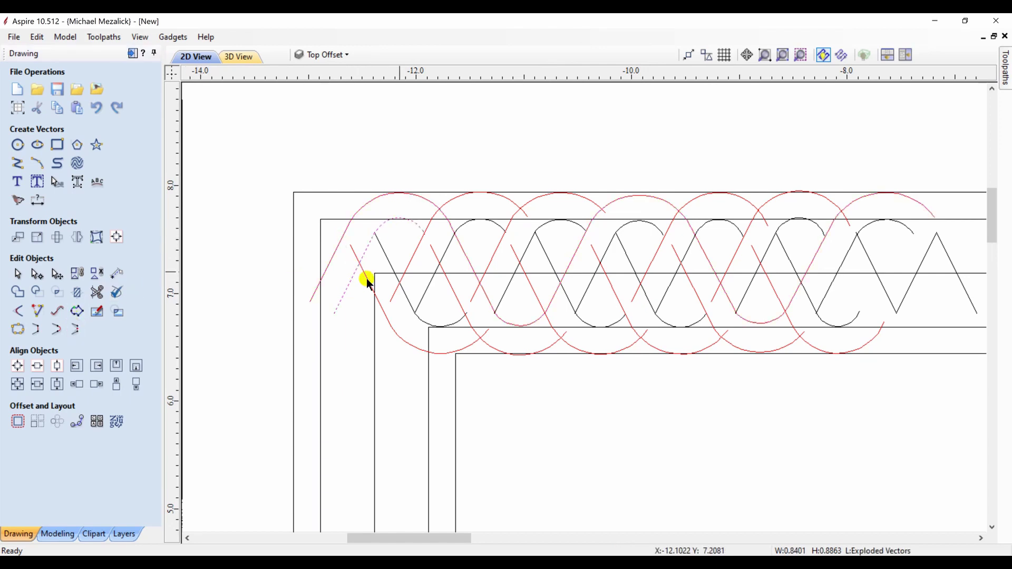
shift+click(443, 260)
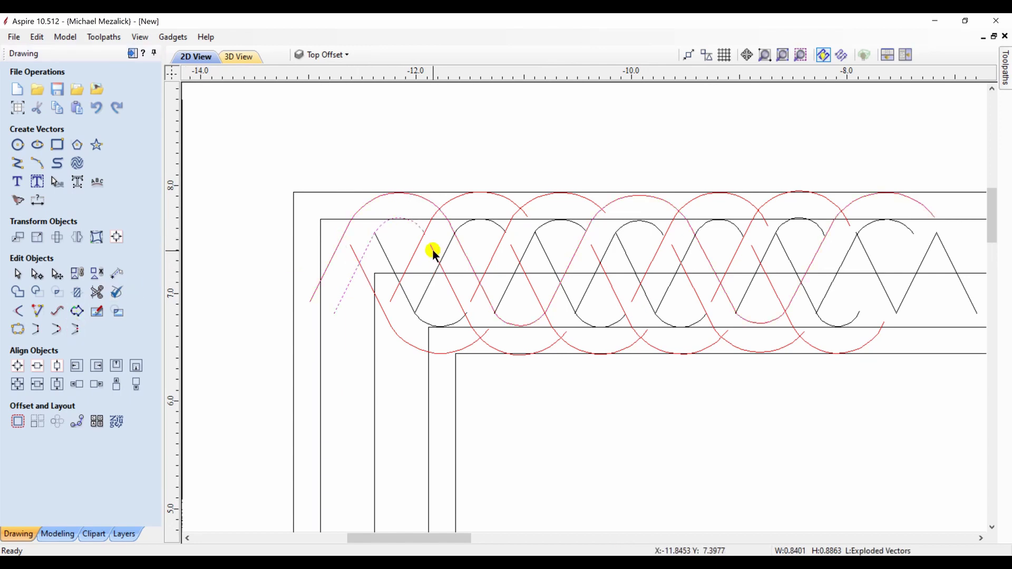
click(76, 331)
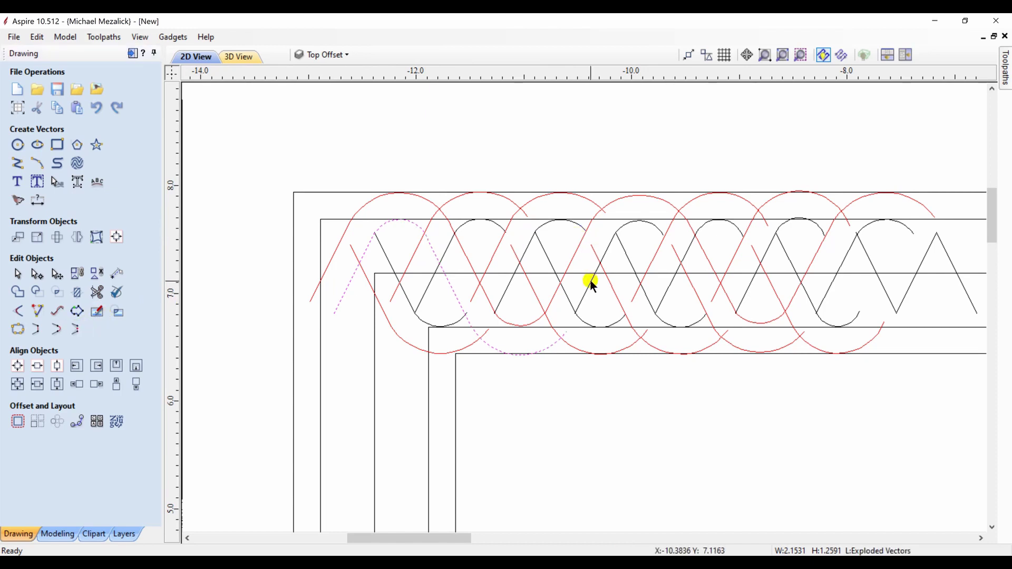
click(76, 331)
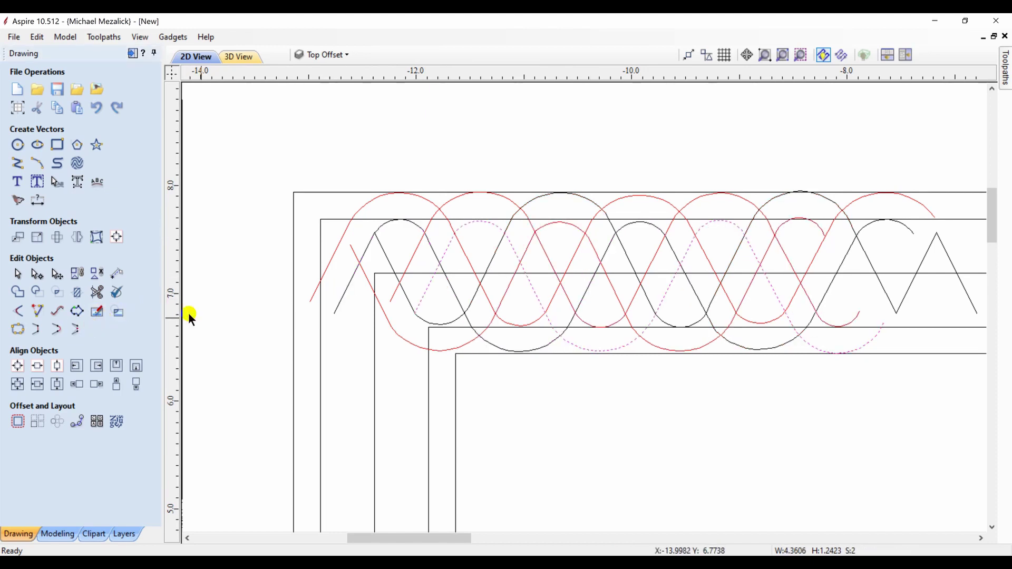
click(212, 319)
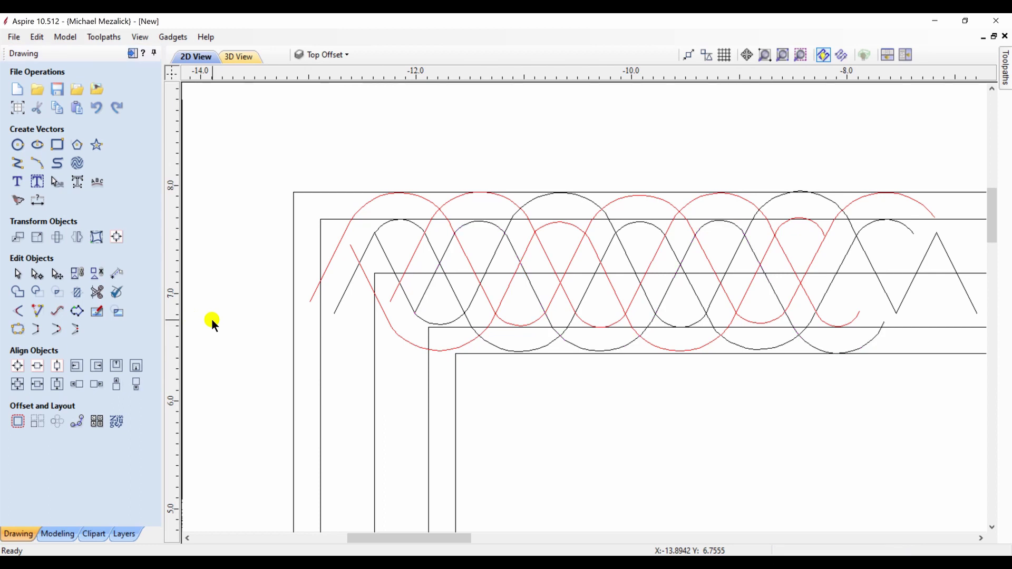
click(354, 257)
Node-edit the red and black wave curves, dragging their end nodes into place
double_click(353, 256)
drag(352, 246, 340, 225)
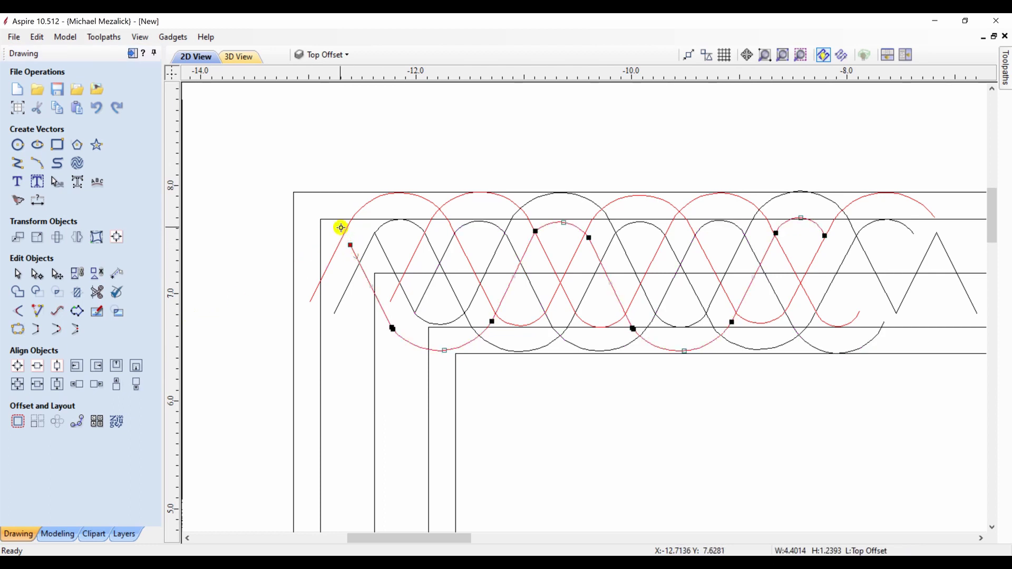
click(380, 242)
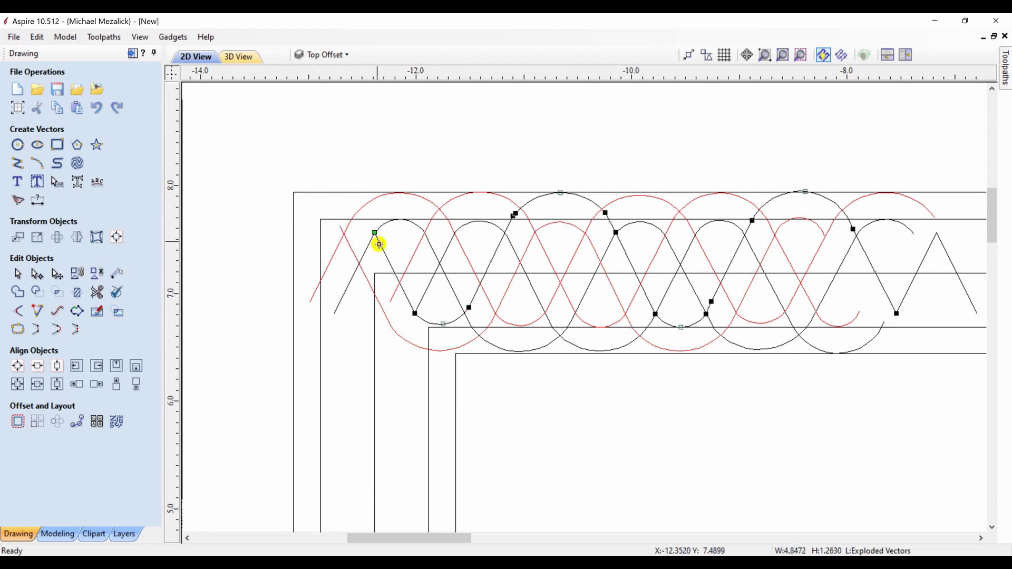
drag(369, 229, 357, 200)
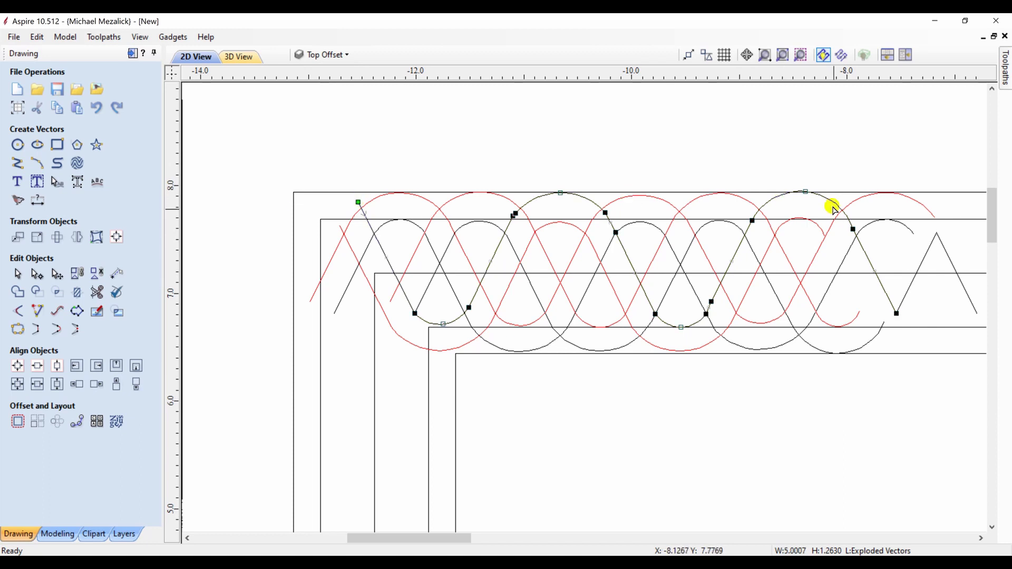
click(827, 236)
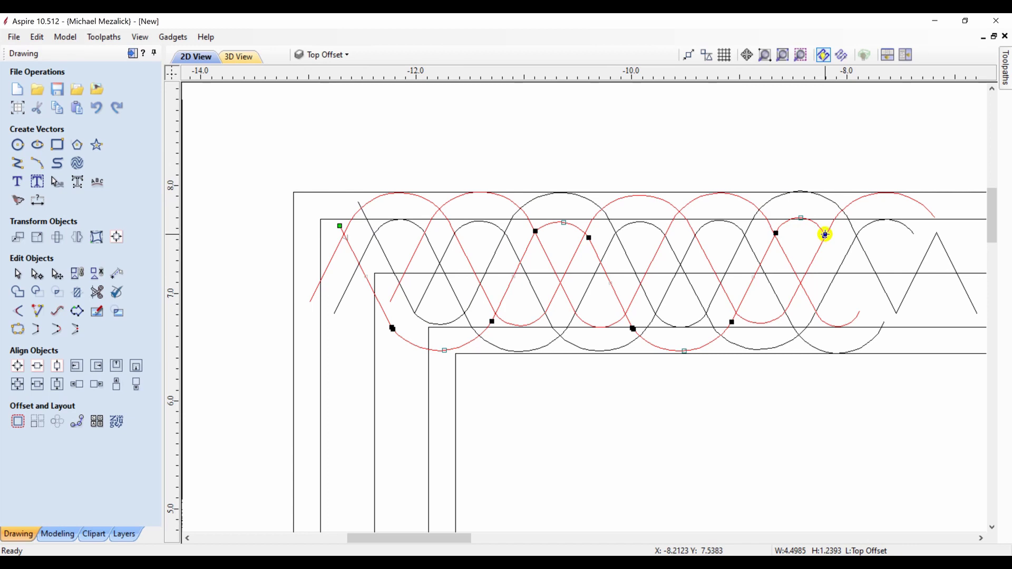
key(p)
click(825, 236)
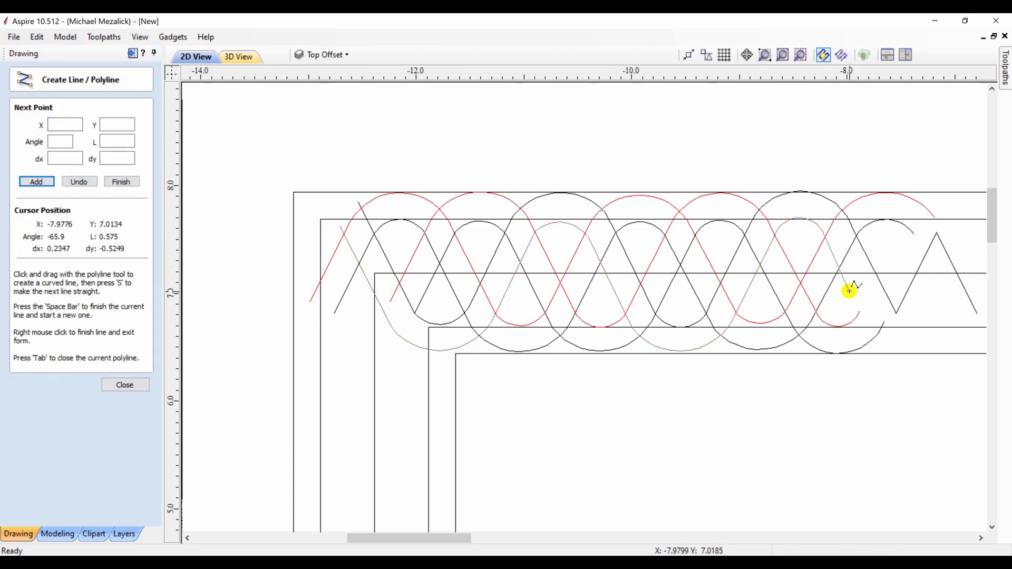
right_click(849, 291)
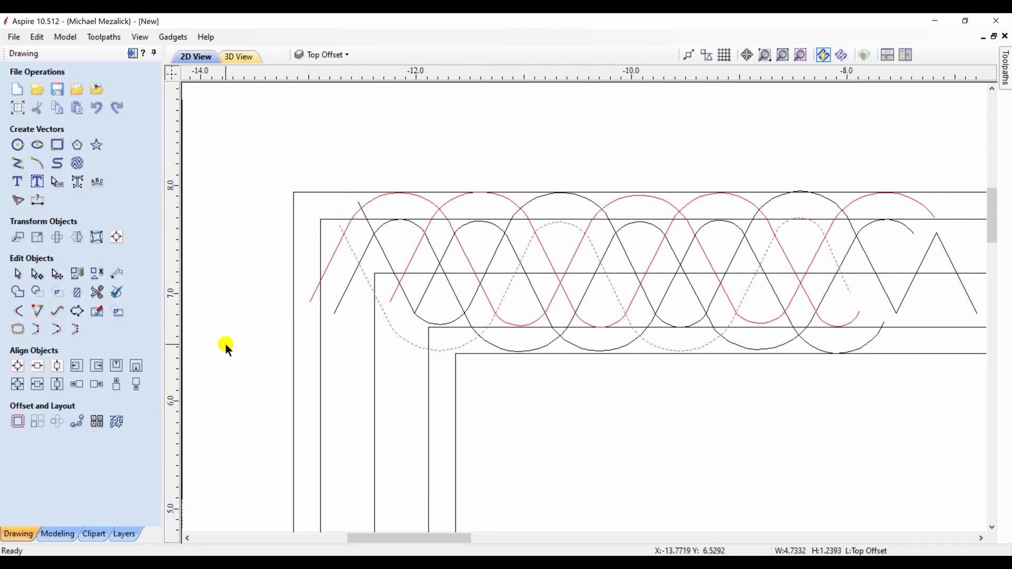
click(494, 409)
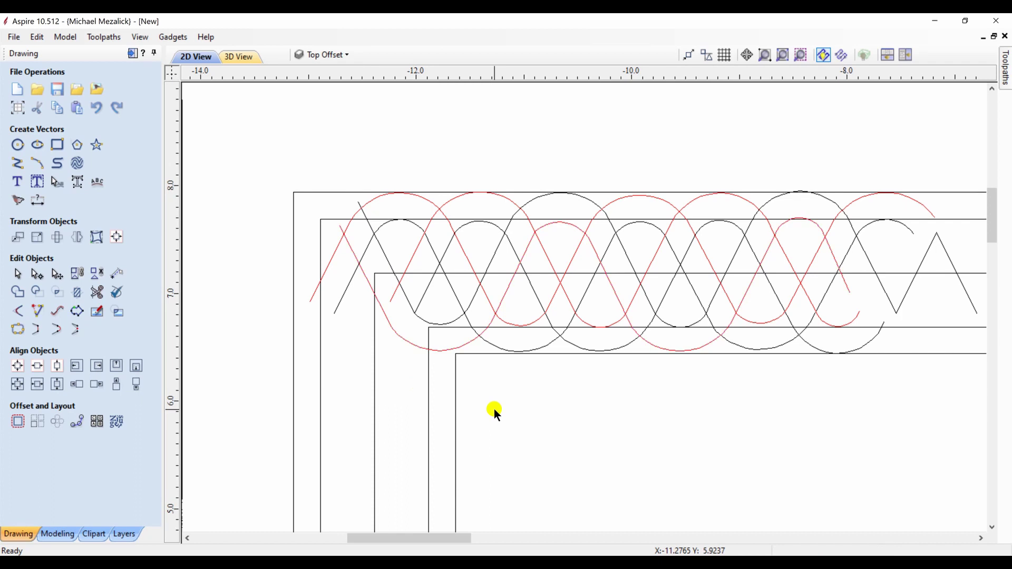
Hide the Frame layer, briefly toggling Exploded Vectors off and on
click(346, 55)
click(316, 76)
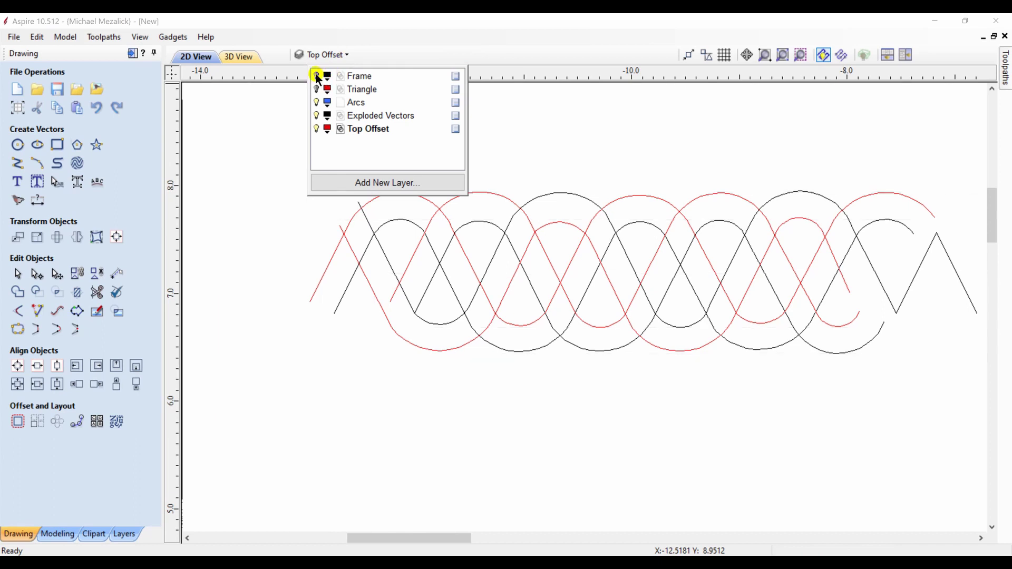
click(317, 115)
click(316, 116)
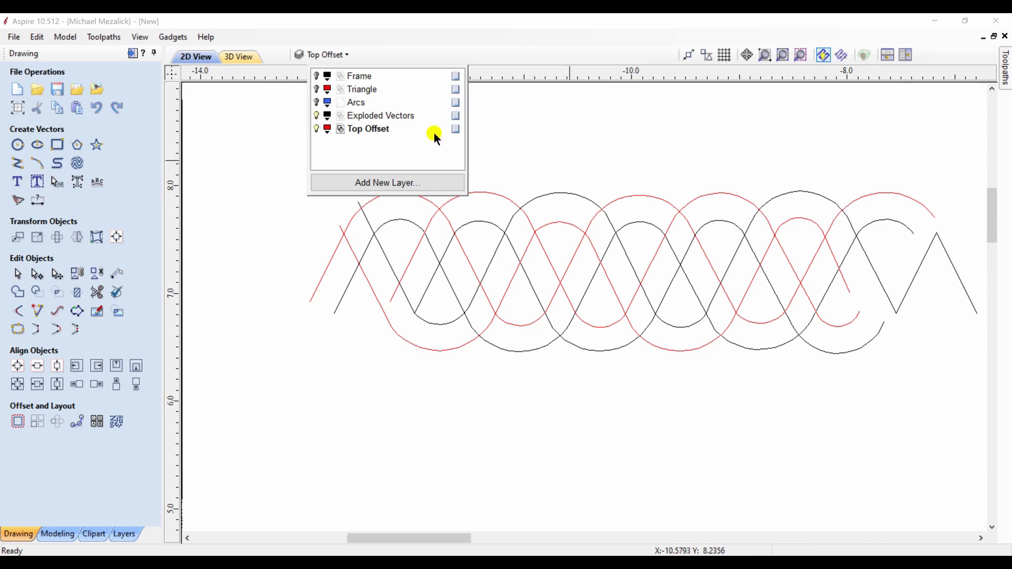
Delete the two stray line segments at the weave's right end, then box-select the weave
click(922, 263)
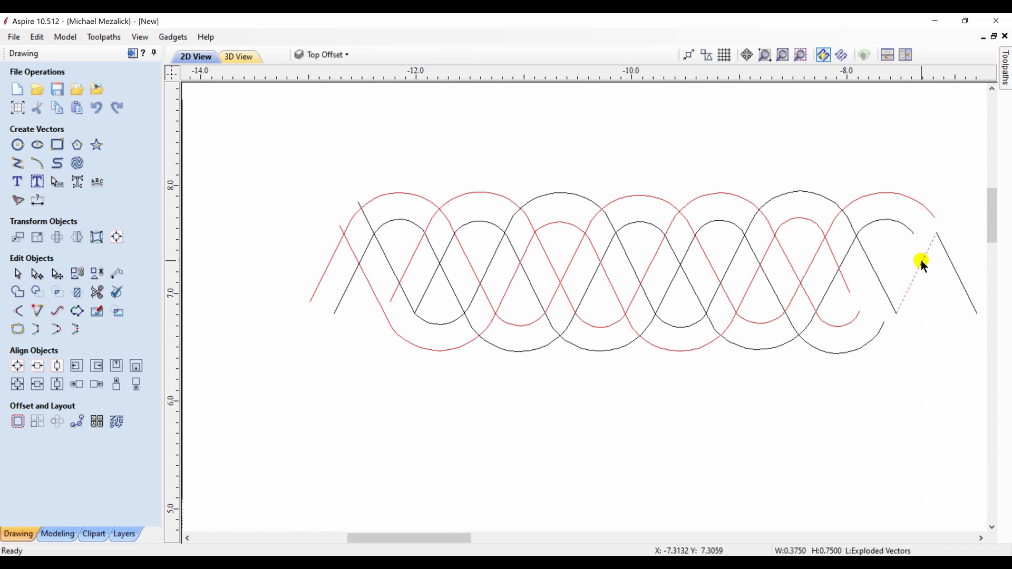
key(Delete)
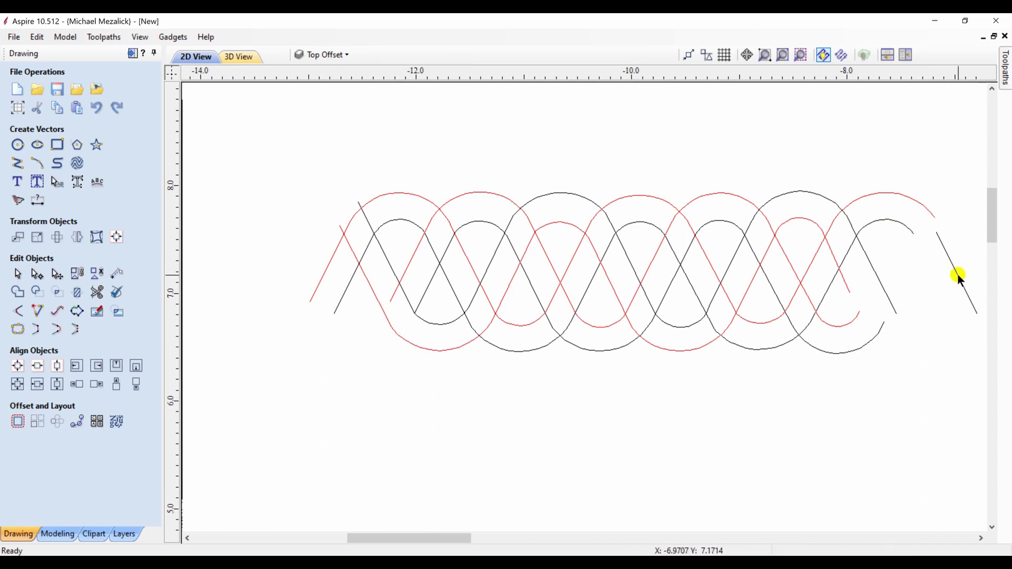
click(957, 274)
key(Delete)
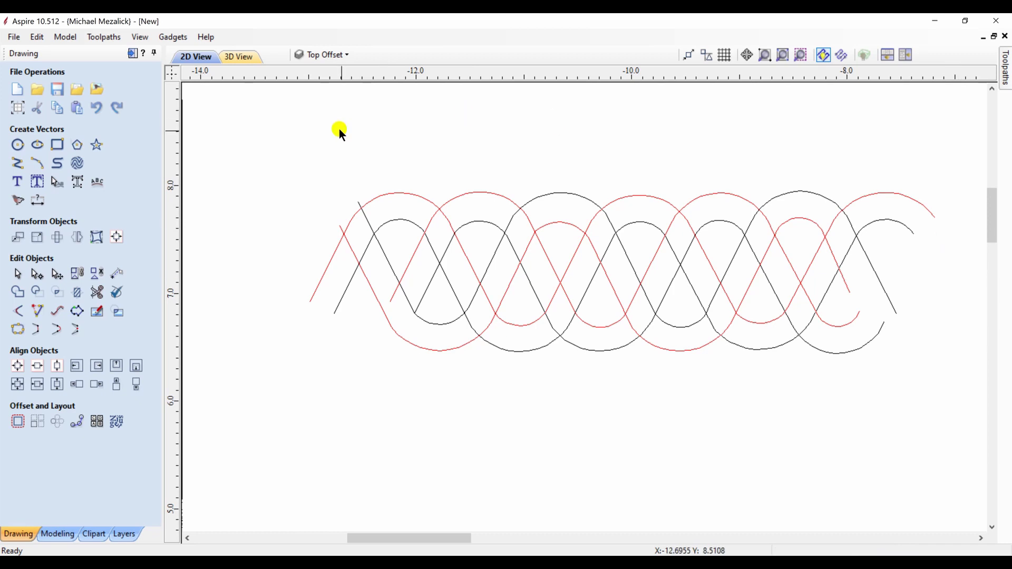
drag(267, 150, 958, 373)
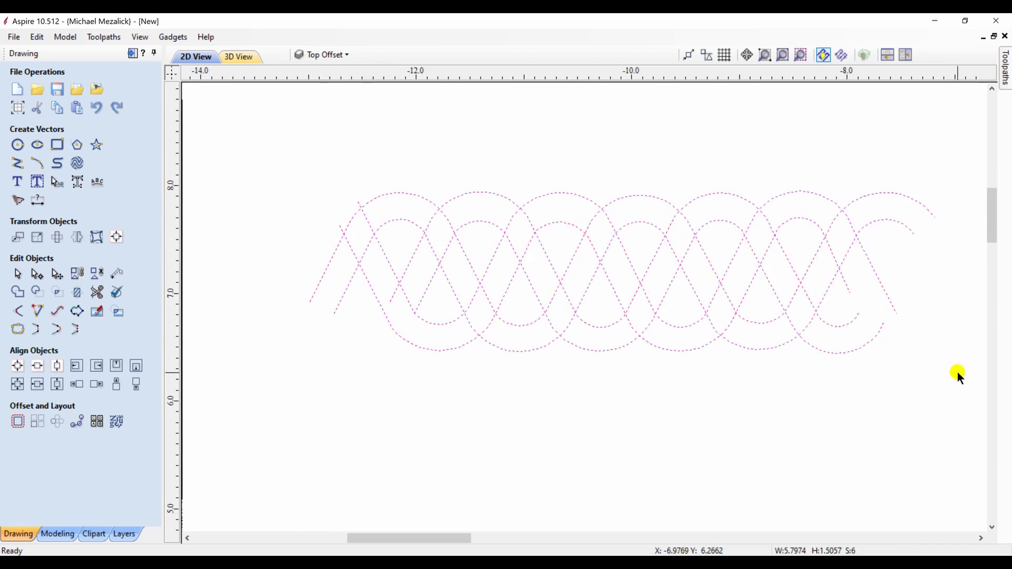
Copy the selected weave curves onto a new Offset layer
right_click(799, 333)
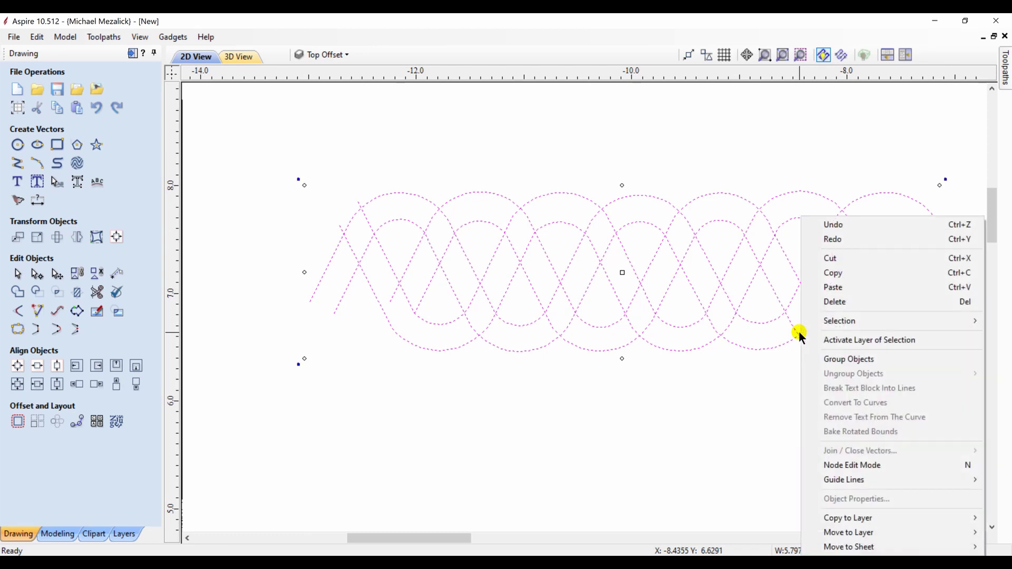
mouse_move(848, 517)
click(738, 518)
text(Offset)
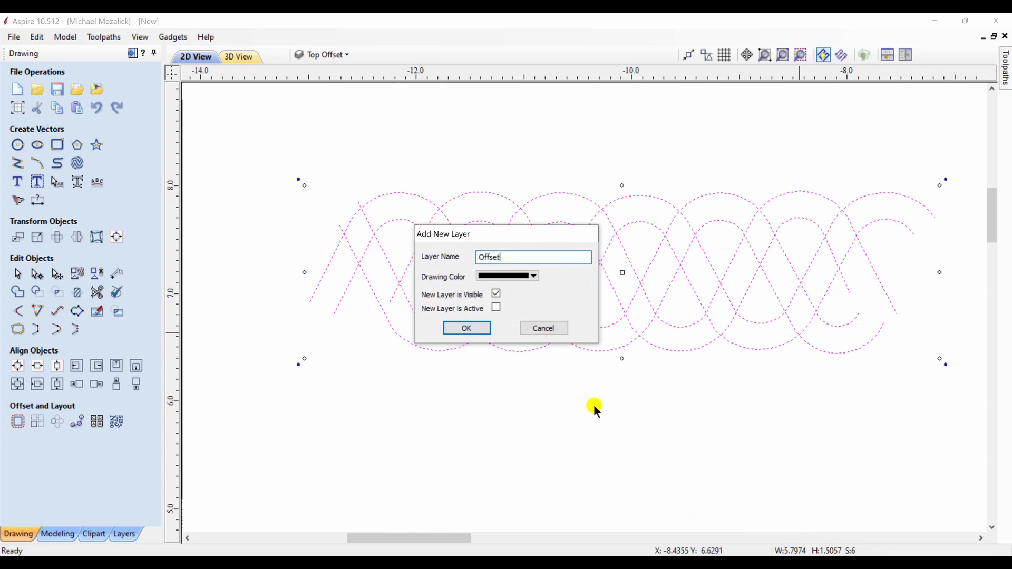
click(476, 330)
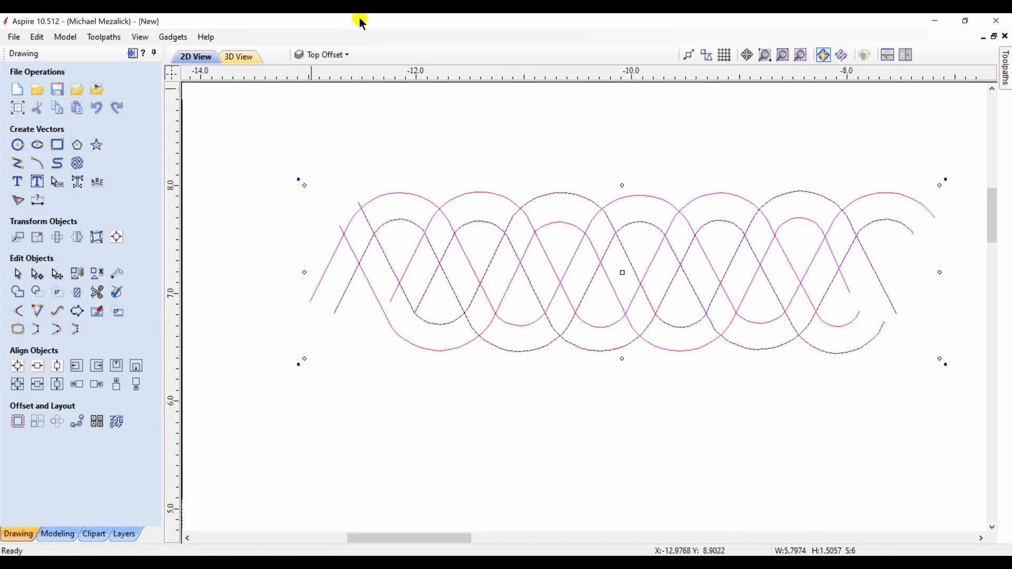
Hide the Arcs, Exploded Vectors and Top Offset layers, make Offset active, and select all
click(346, 56)
click(316, 102)
click(317, 128)
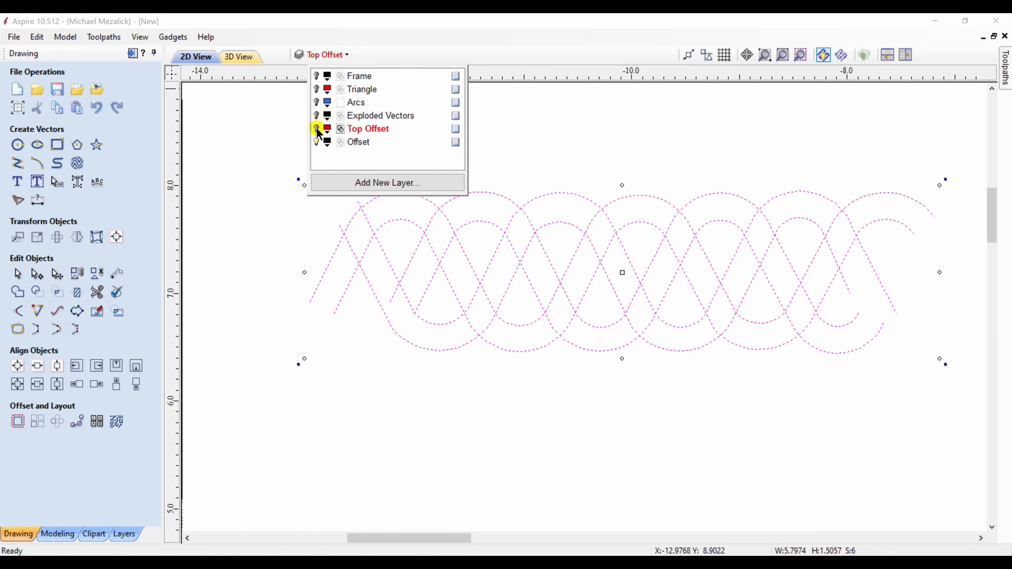
click(358, 144)
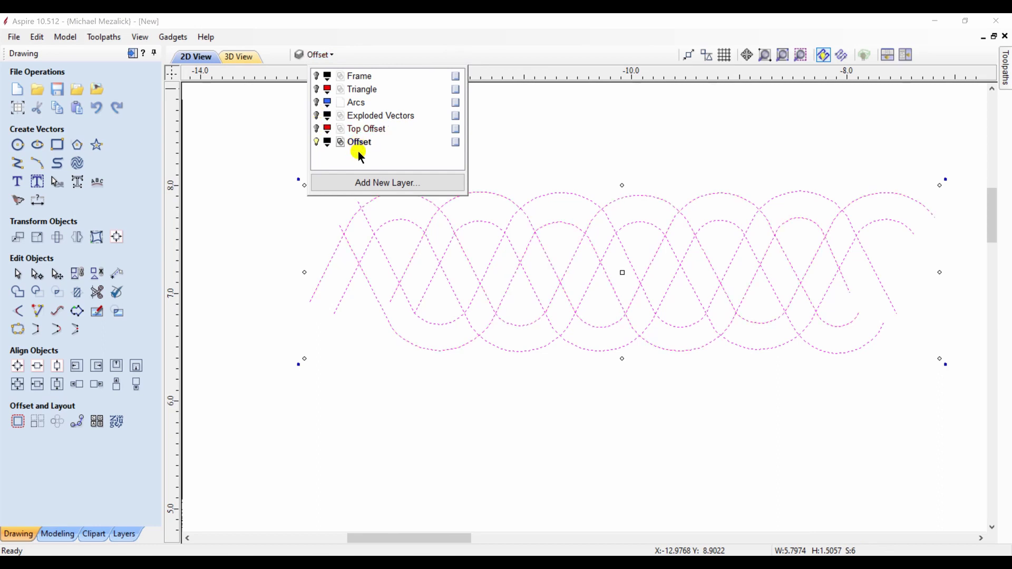
click(246, 240)
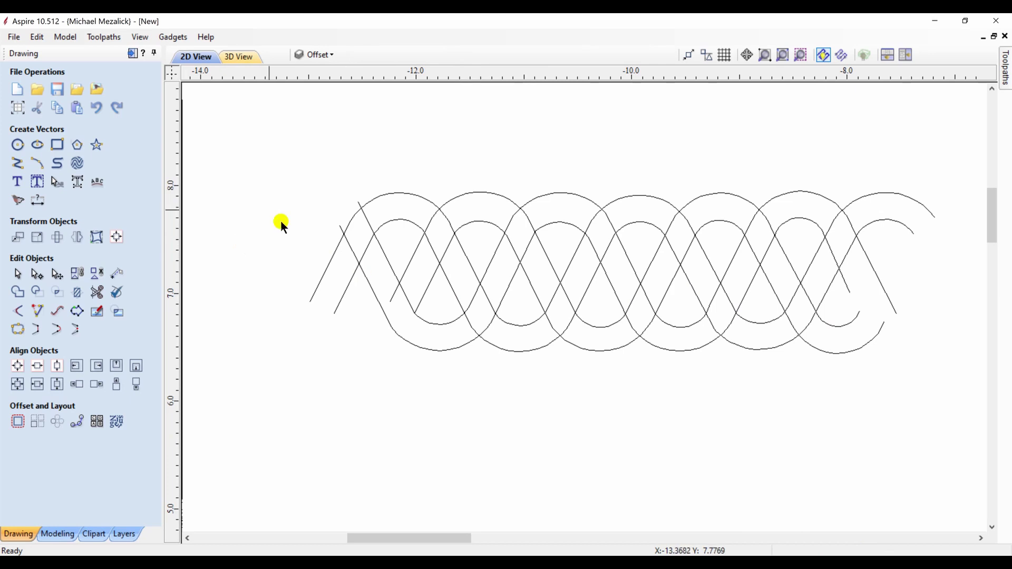
key(ctrl+a)
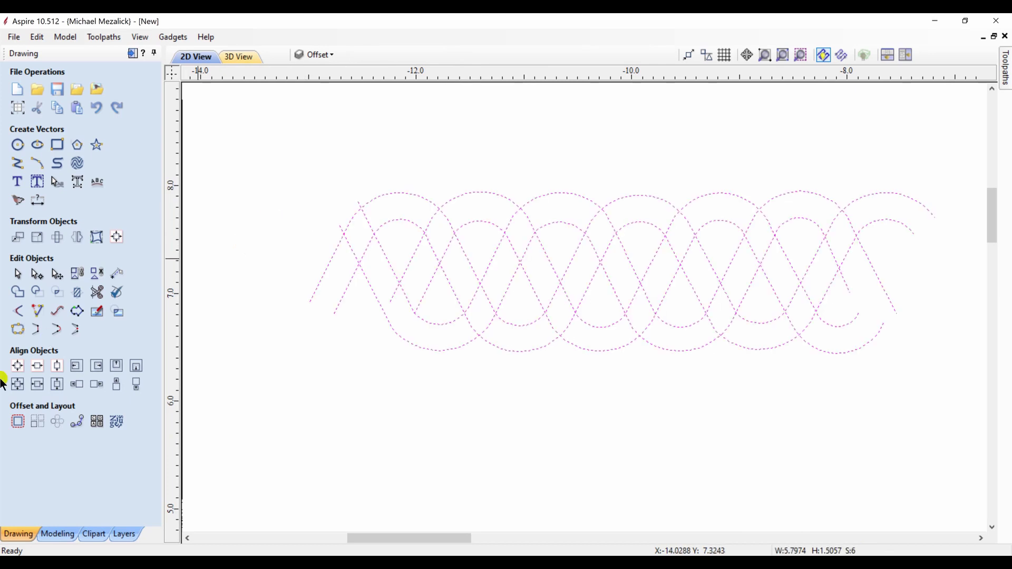
Offset three weave curves 0.04 inches inwards (left) to create parallel copies
click(18, 422)
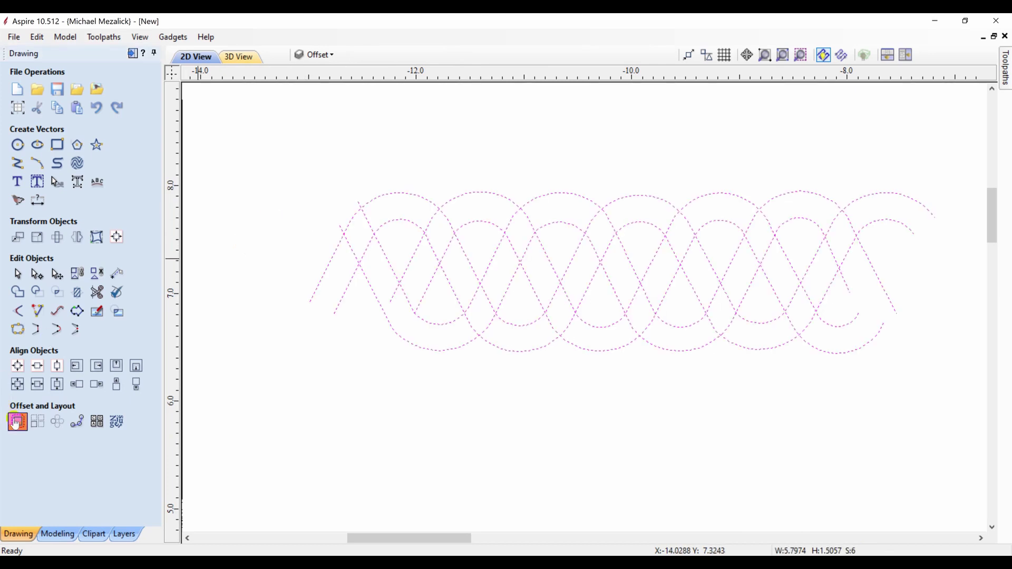
click(306, 456)
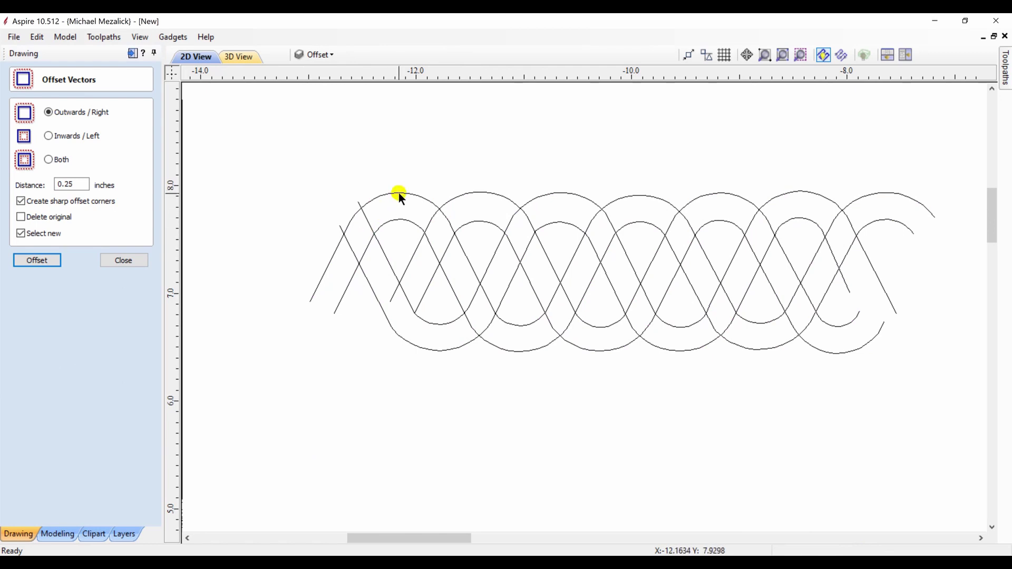
click(421, 199)
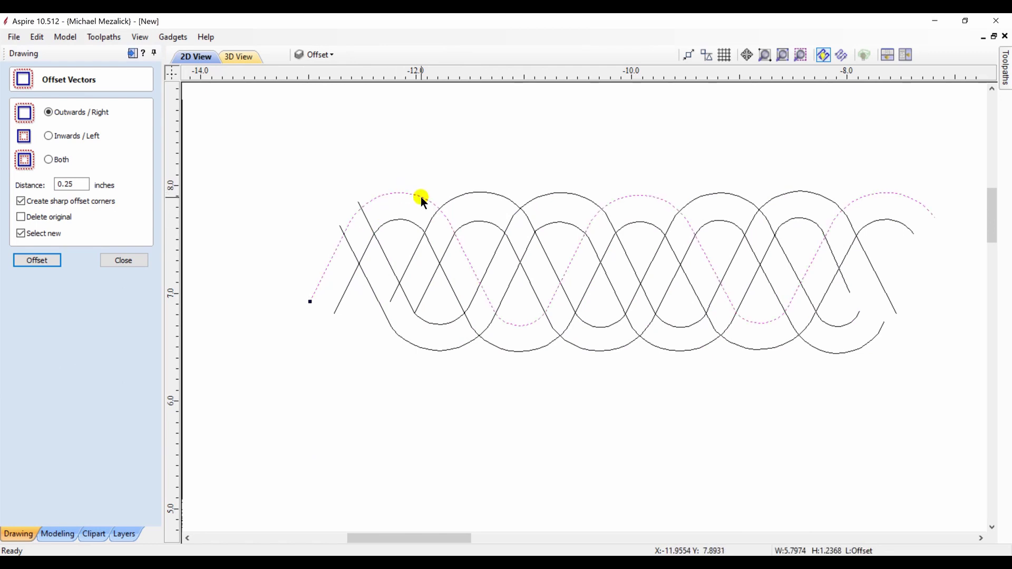
shift+click(485, 195)
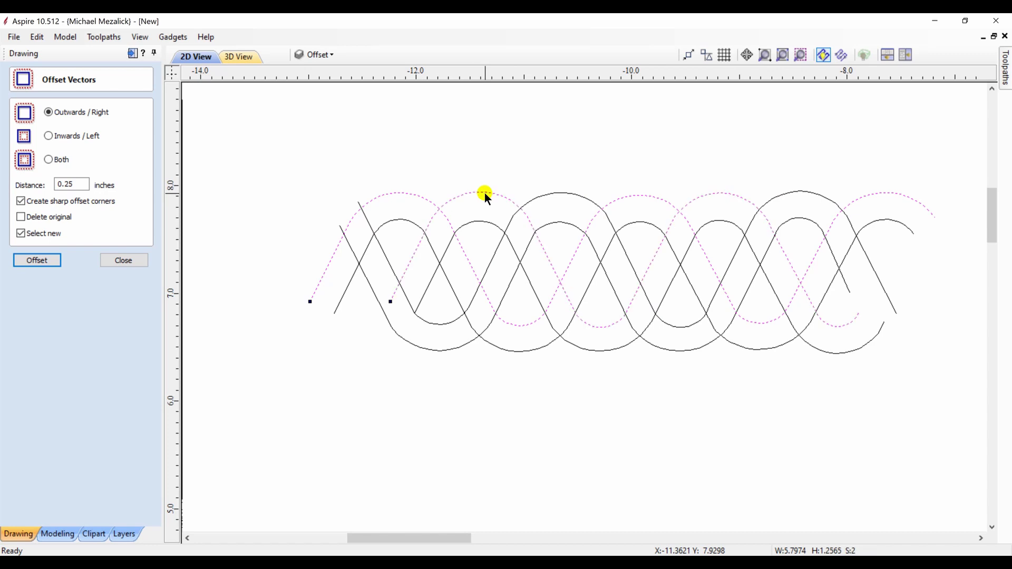
shift+click(567, 196)
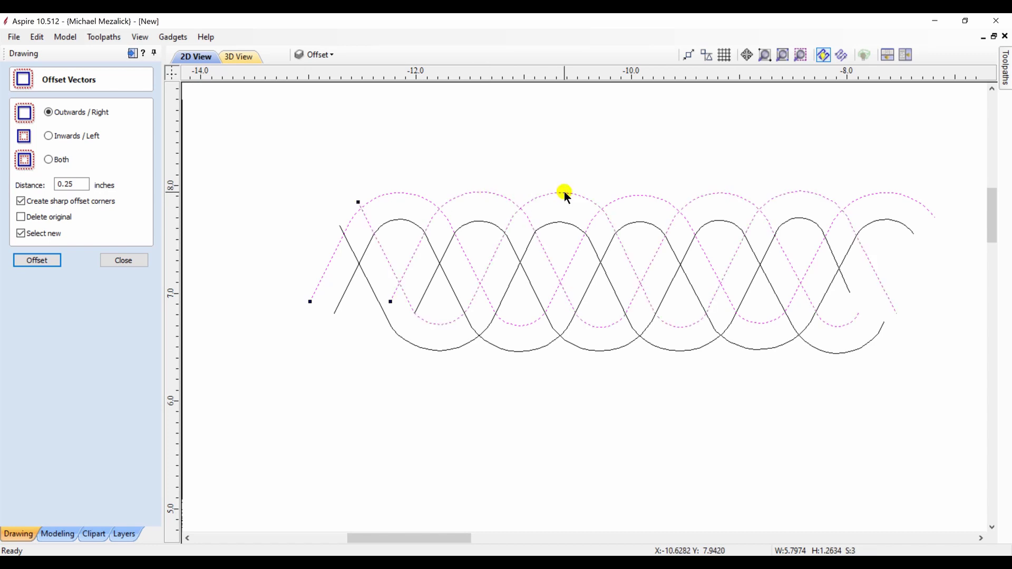
click(80, 184)
text(0.04)
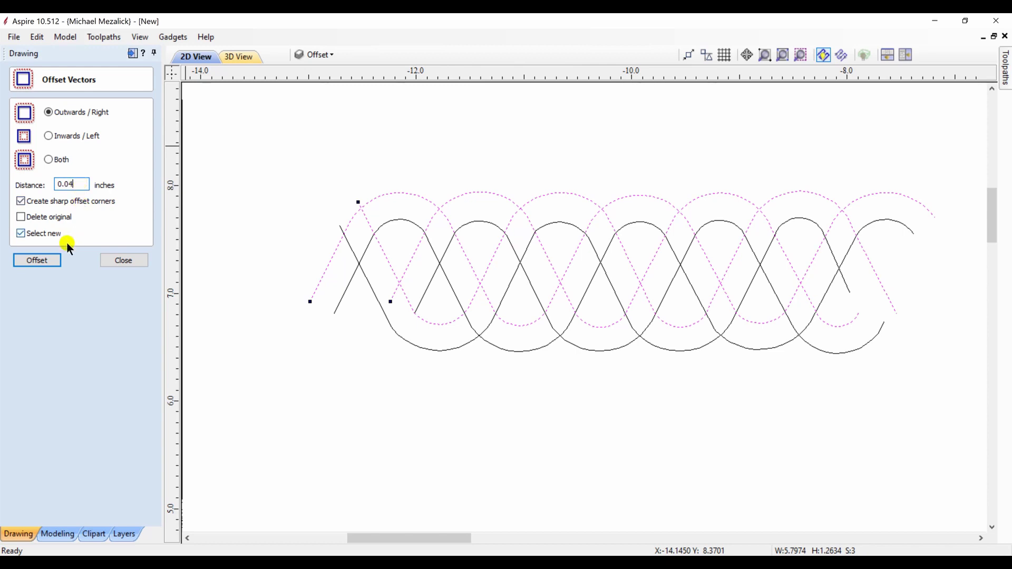
key(Return)
click(41, 263)
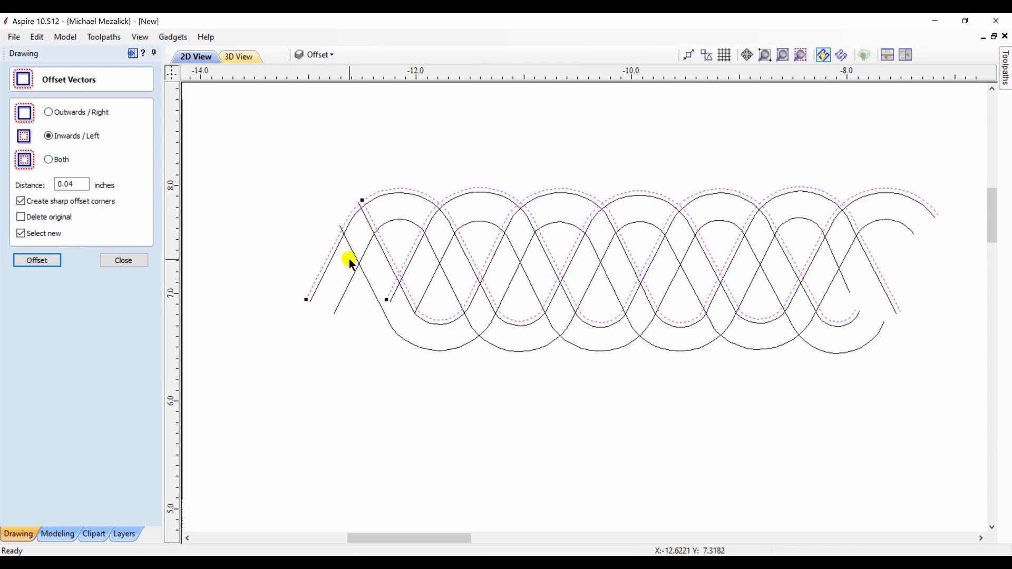
Offset the other three weave curves 0.04 inches outwards (right)
key(Return)
click(393, 220)
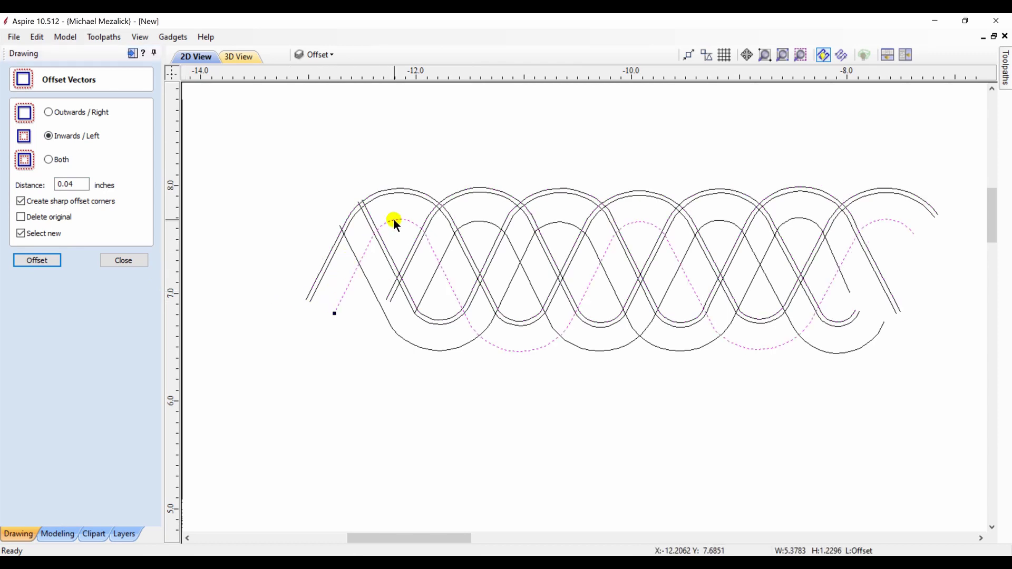
shift+click(480, 221)
shift+click(562, 224)
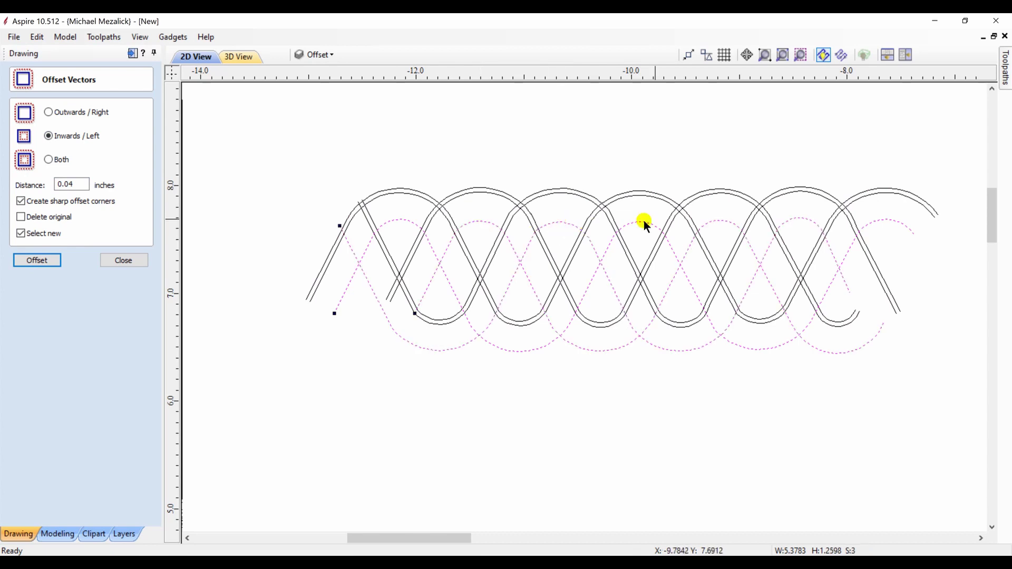
click(58, 112)
click(42, 258)
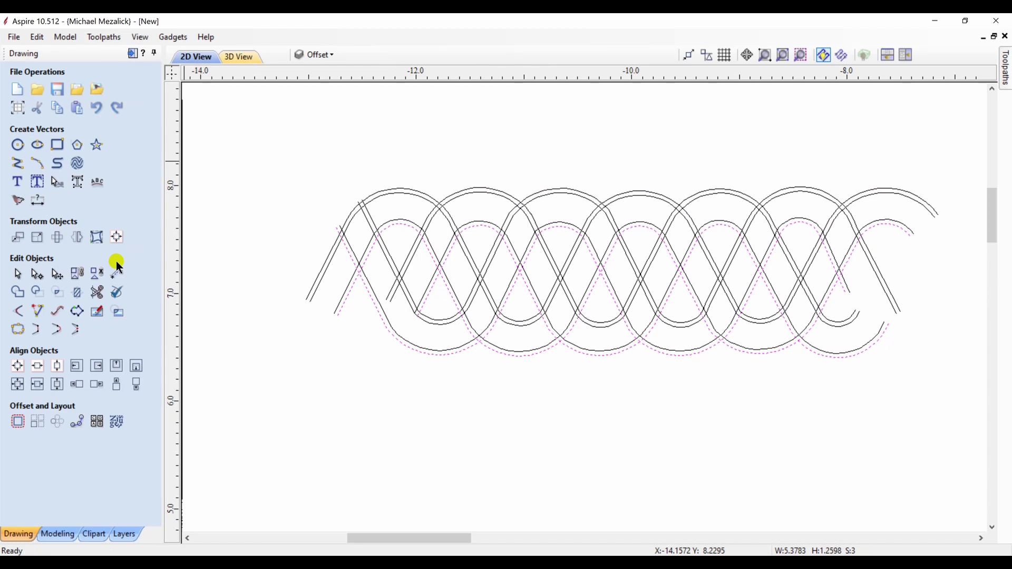
Trim the first crossing sections along the weave's upper strands with Interactive Vector Trim
click(221, 392)
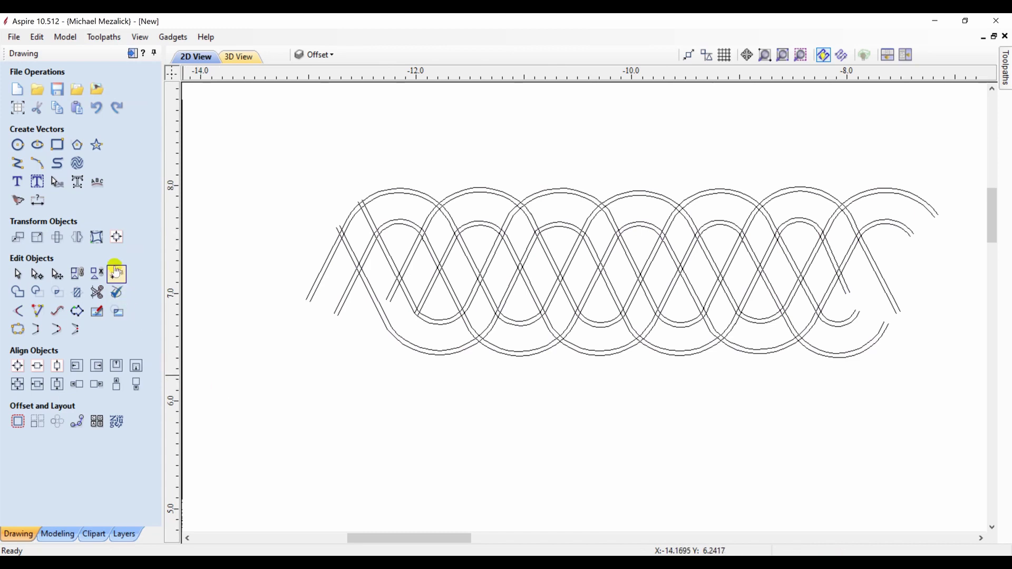
click(97, 292)
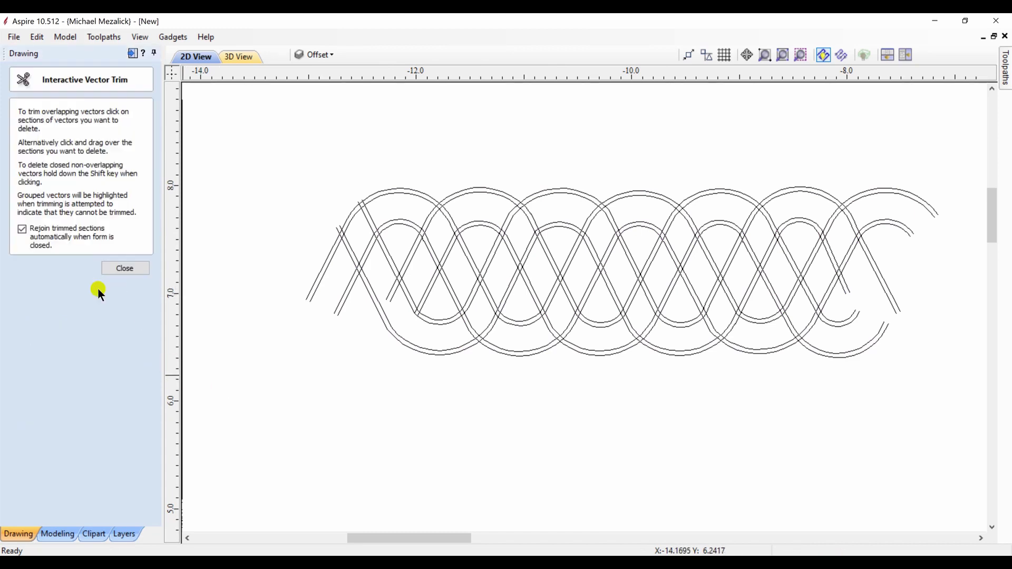
click(345, 258)
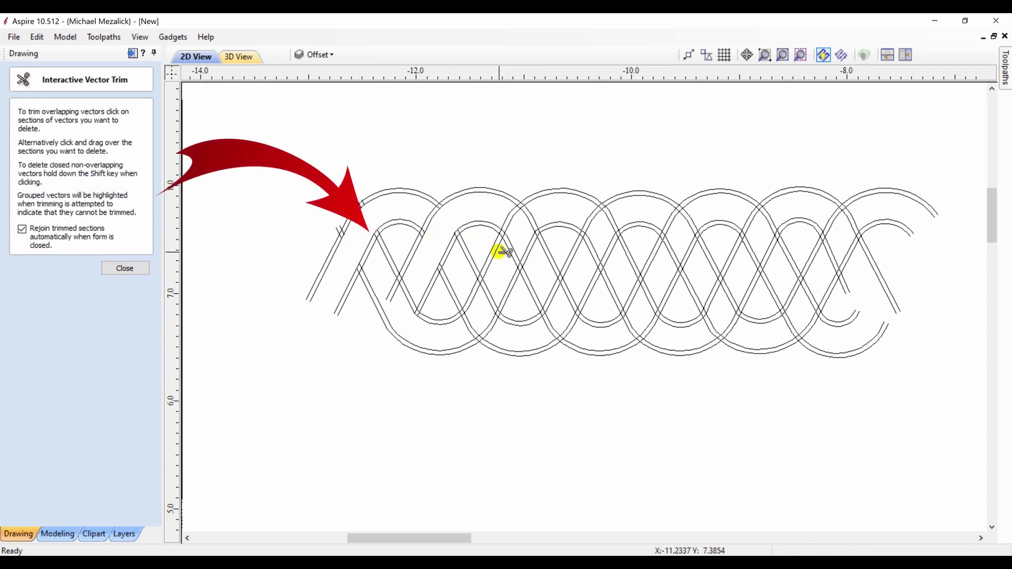
drag(502, 261, 529, 216)
drag(585, 240, 587, 260)
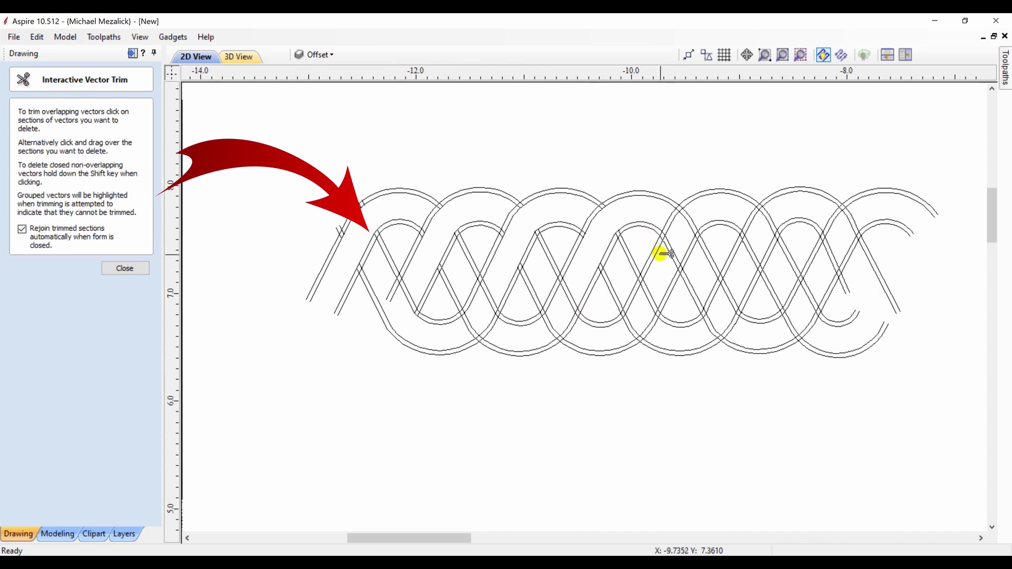
drag(666, 259, 695, 215)
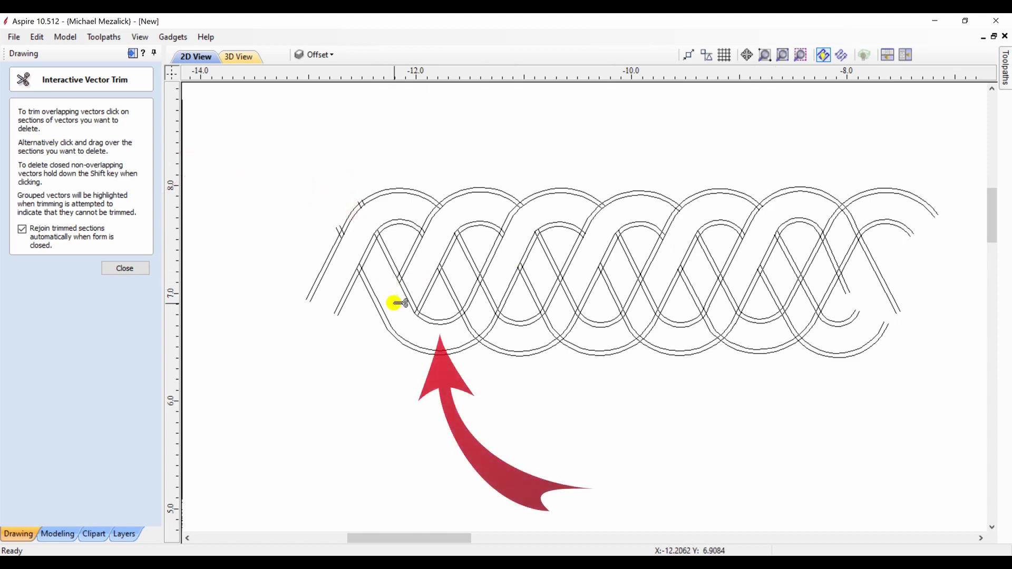
Trim the lower-edge and diagonal crossing sections so strands pass over and under
click(483, 329)
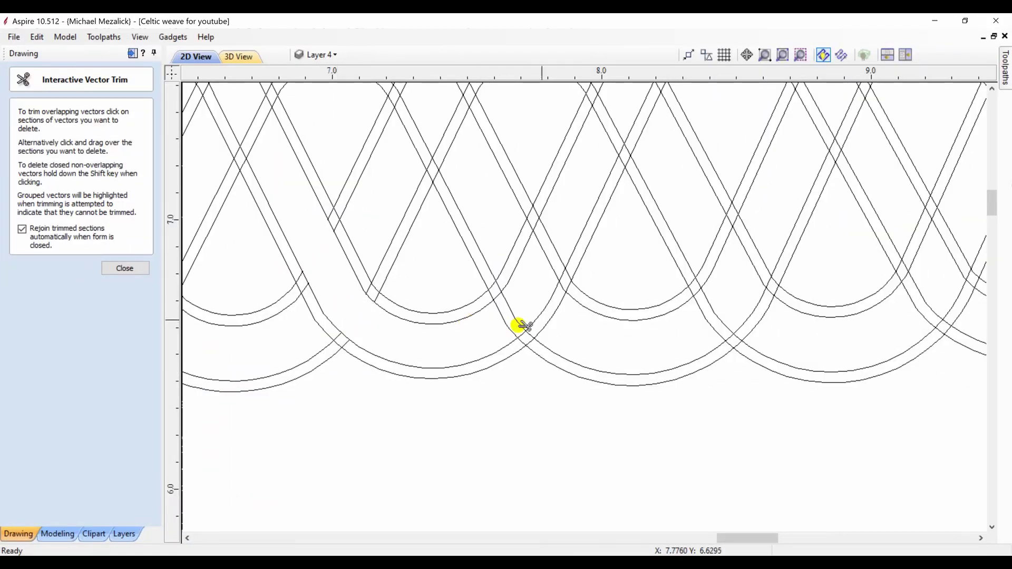
click(508, 242)
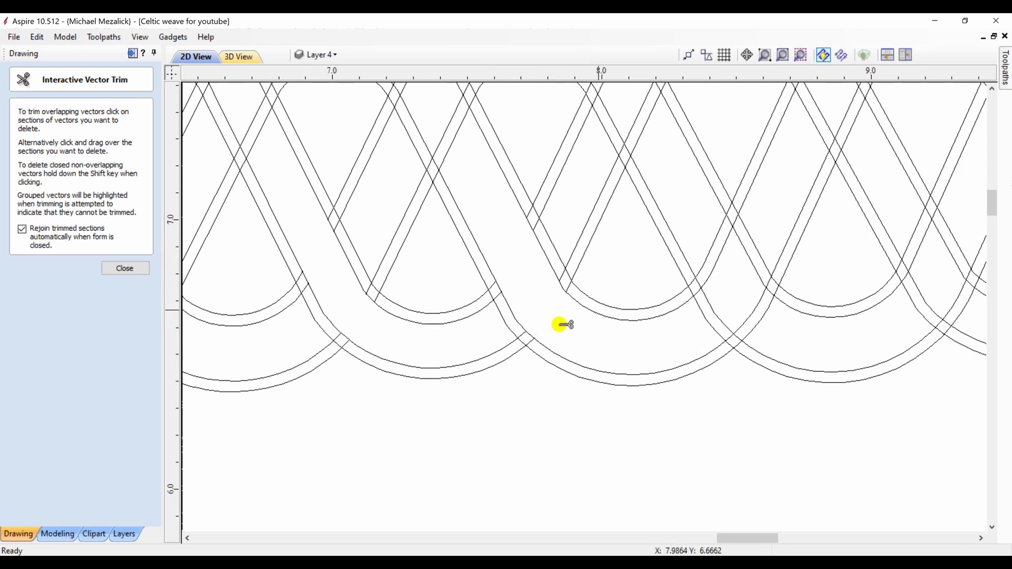
click(711, 253)
click(756, 313)
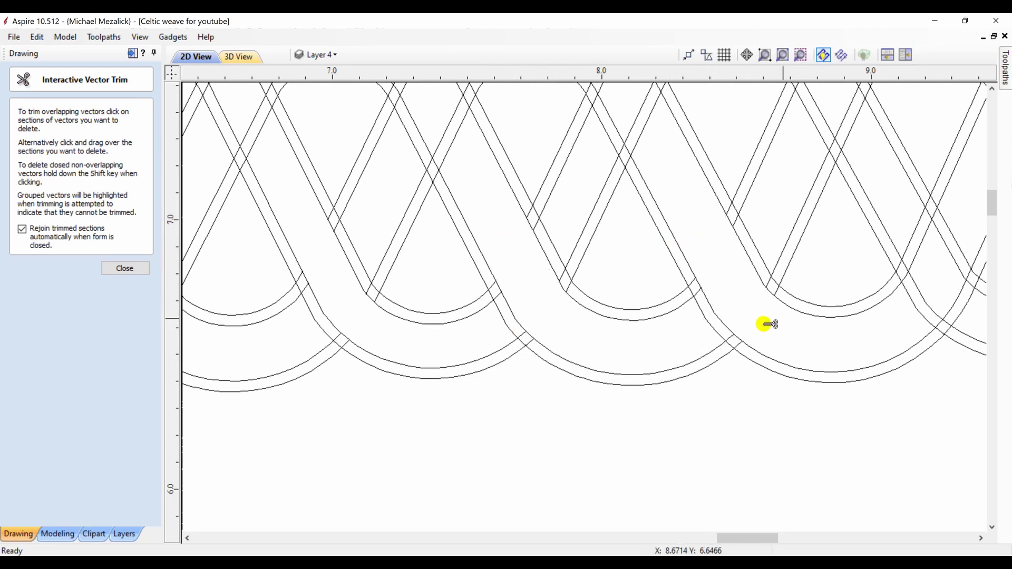
click(917, 229)
drag(917, 228, 968, 312)
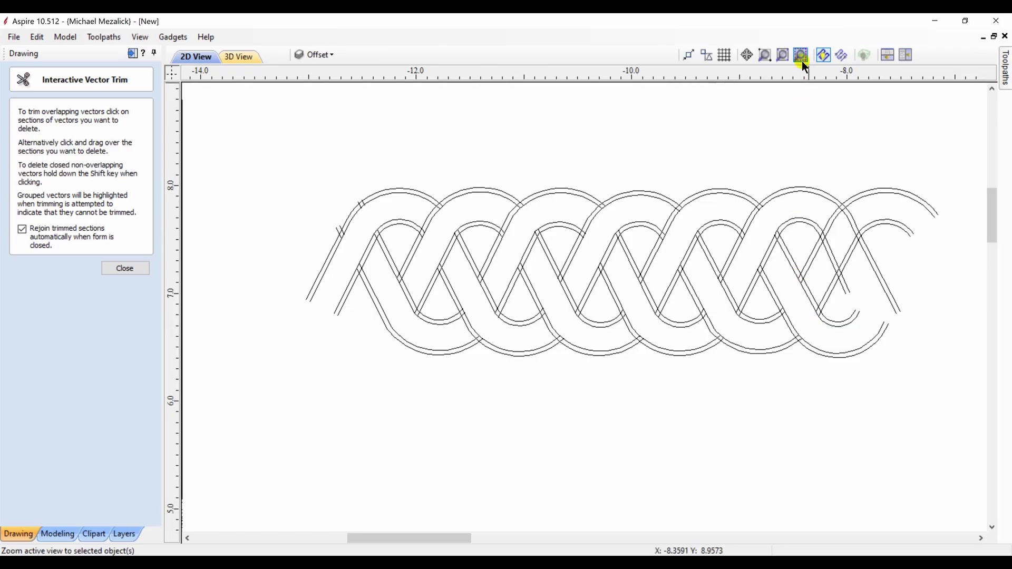
Zoom in and trim the short cross-lines between the outer arcs and left of the band
click(764, 55)
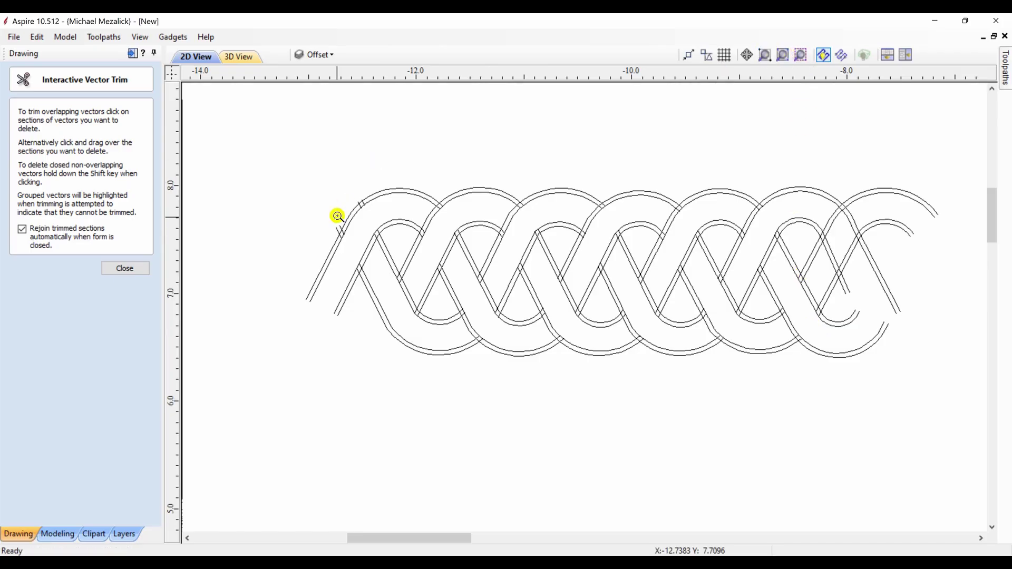
scroll(338, 217, up, 3)
scroll(337, 218, up, 3)
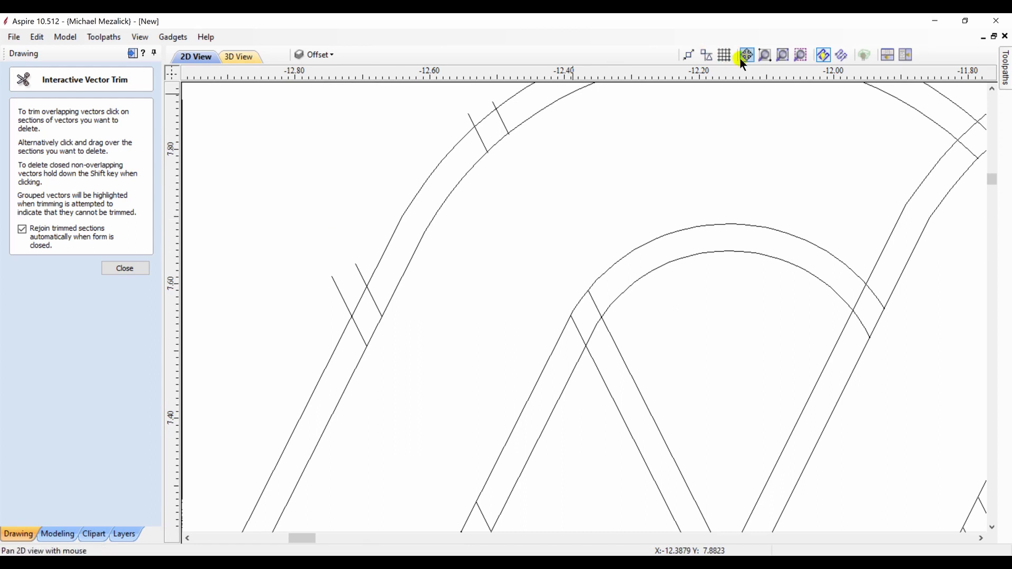
click(501, 117)
click(481, 135)
click(472, 121)
click(339, 288)
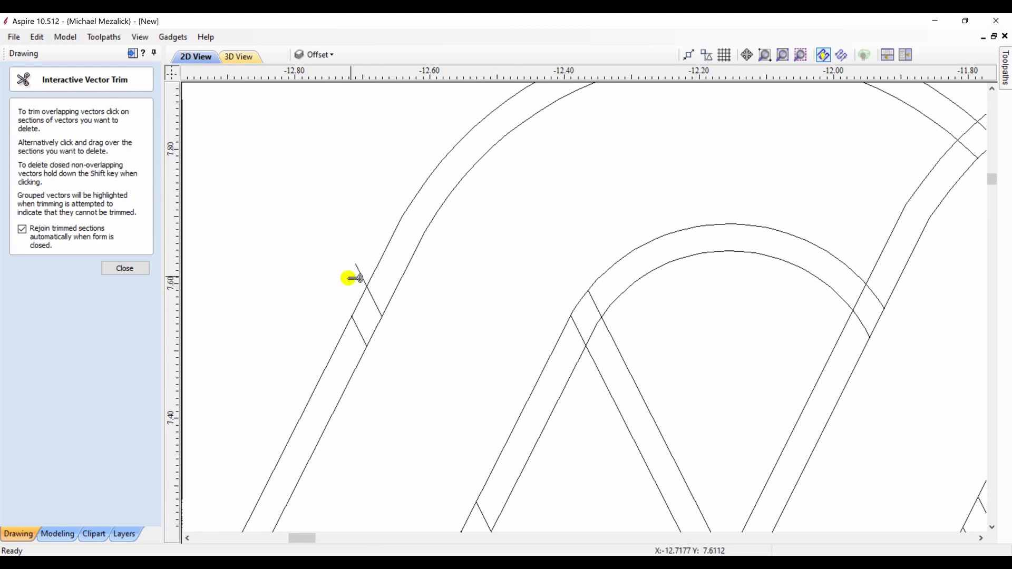
click(360, 273)
click(375, 296)
click(361, 332)
Trim the crossing pieces between the outer and inner arcs at the next two junctions
click(593, 296)
click(592, 331)
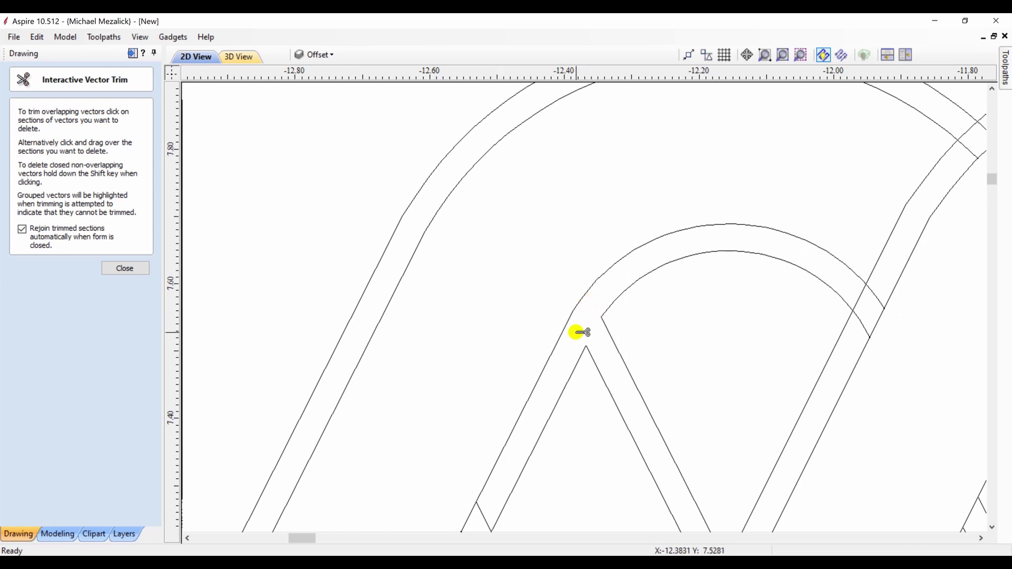
click(877, 295)
click(863, 297)
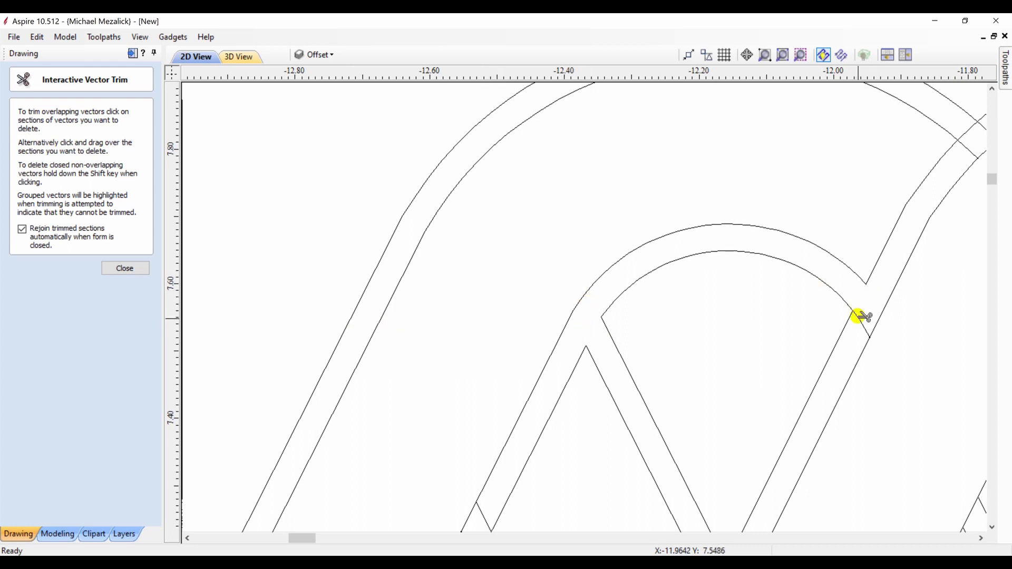
click(861, 319)
scroll(994, 185, up, 1)
scroll(993, 187, down, 6)
scroll(994, 187, down, 3)
Clear the remaining crossing stubs between the diagonal bands and near the curved band
drag(729, 346, 734, 364)
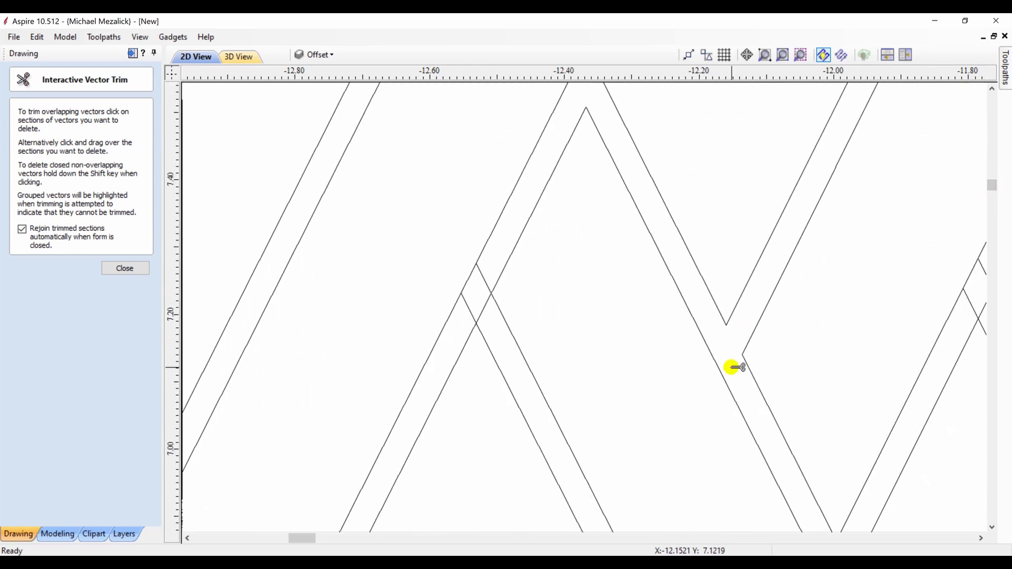
click(484, 278)
click(470, 309)
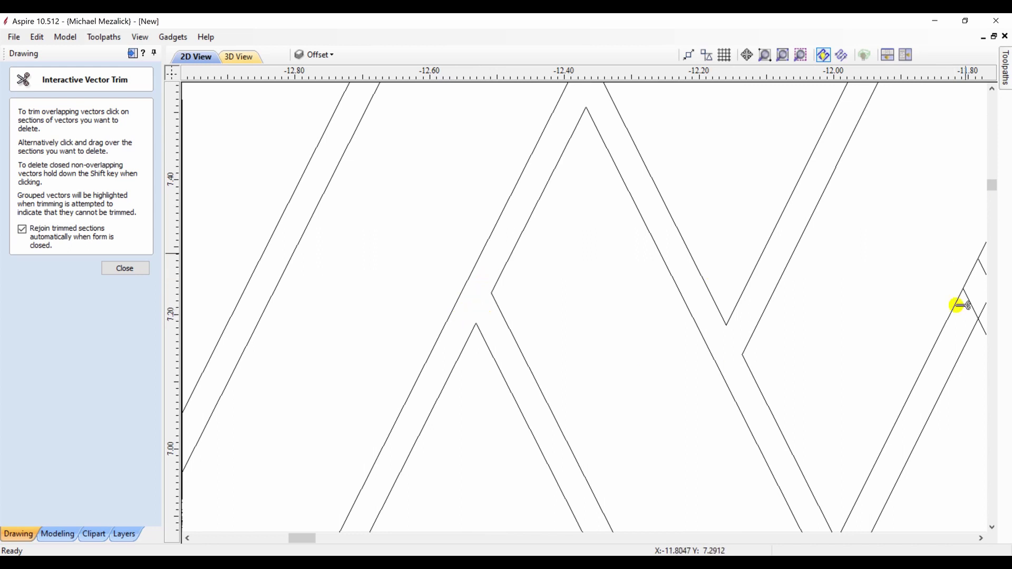
drag(991, 191, 996, 201)
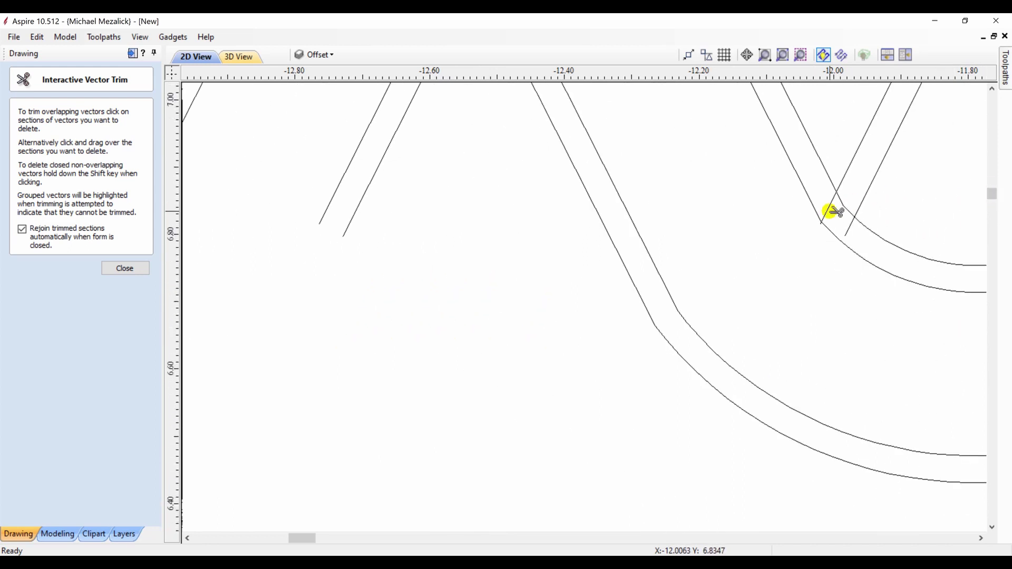
click(832, 210)
click(850, 229)
click(847, 206)
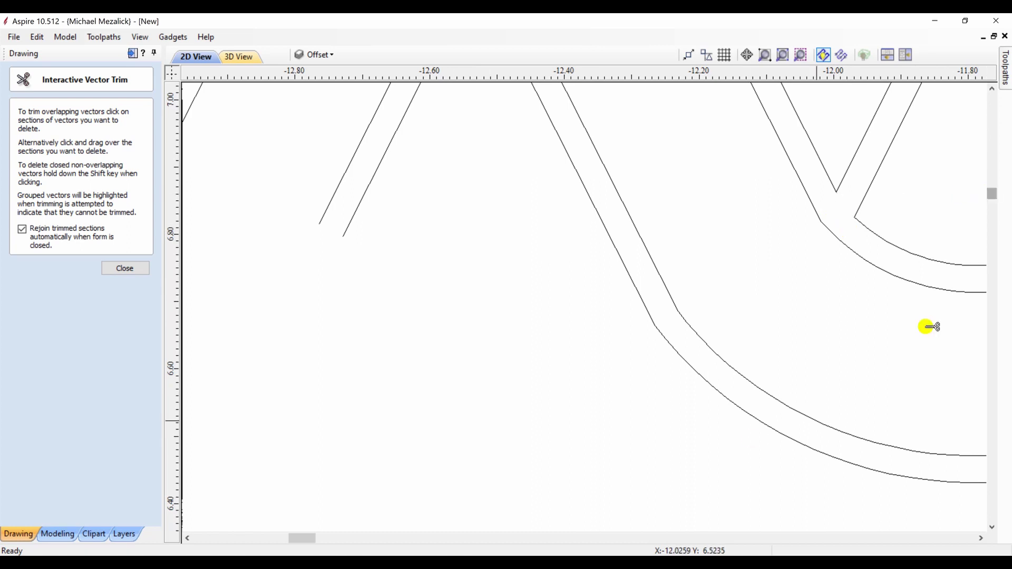
drag(310, 540, 321, 539)
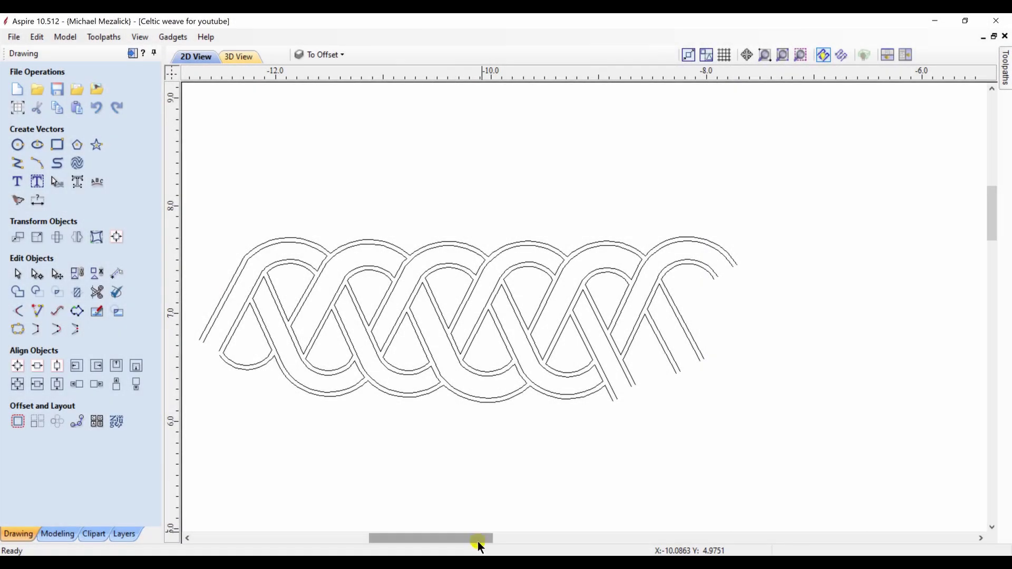
Turn on Layer 1 in the Layers list so its black outline vectors show
drag(477, 540, 460, 549)
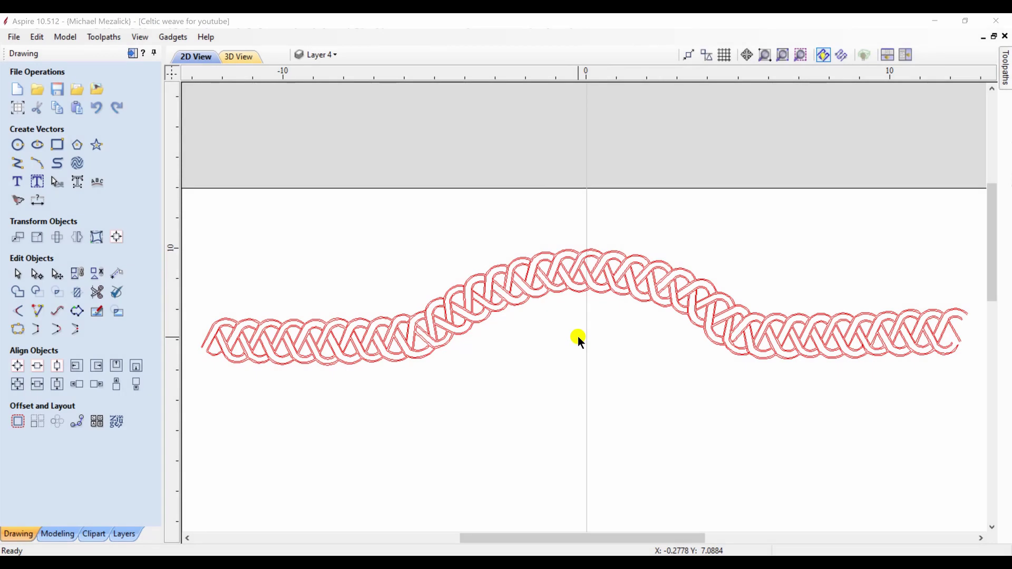
click(130, 534)
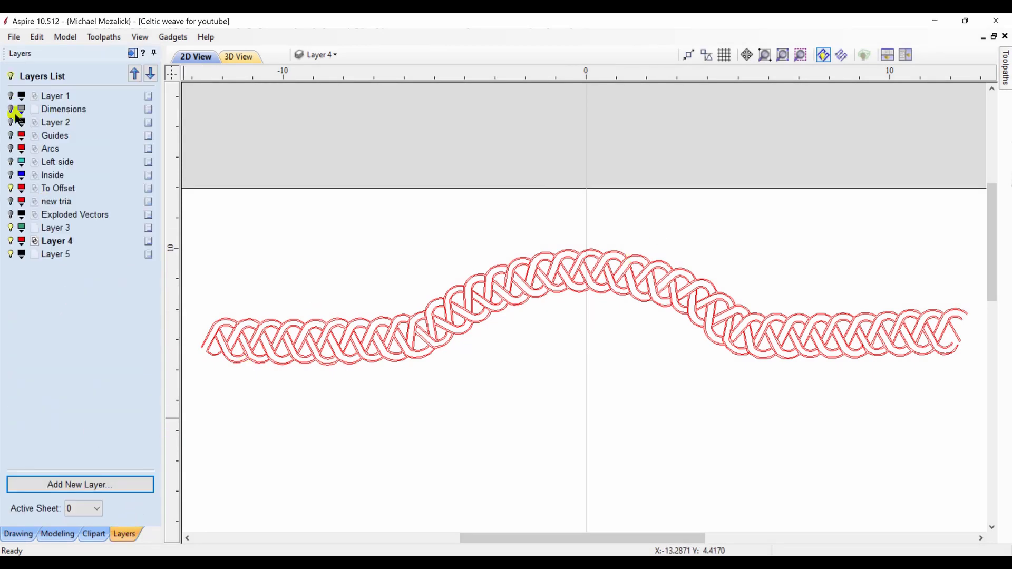
click(11, 97)
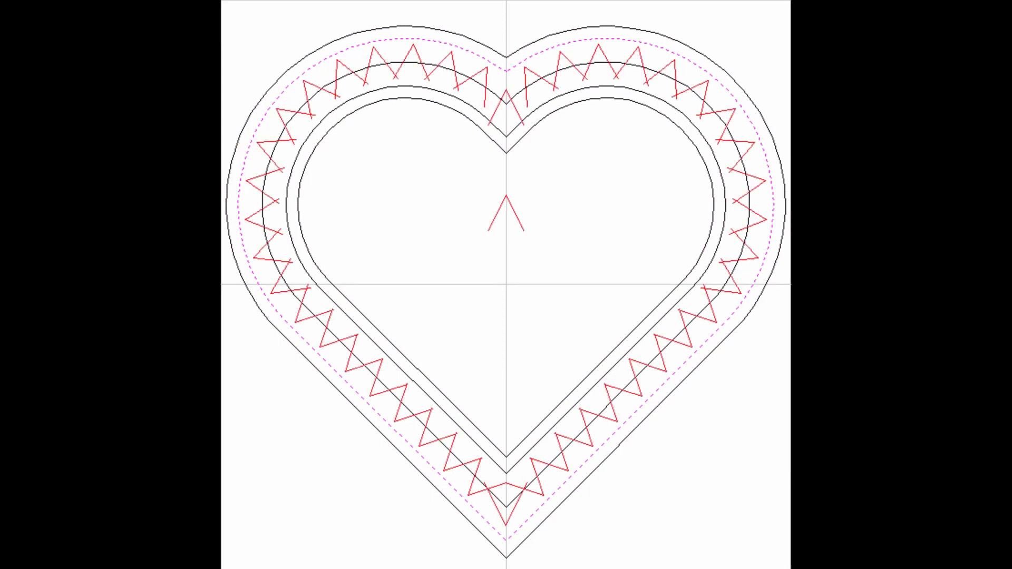
Select the V shape at the heart's centre and a V stitch on the border
click(495, 218)
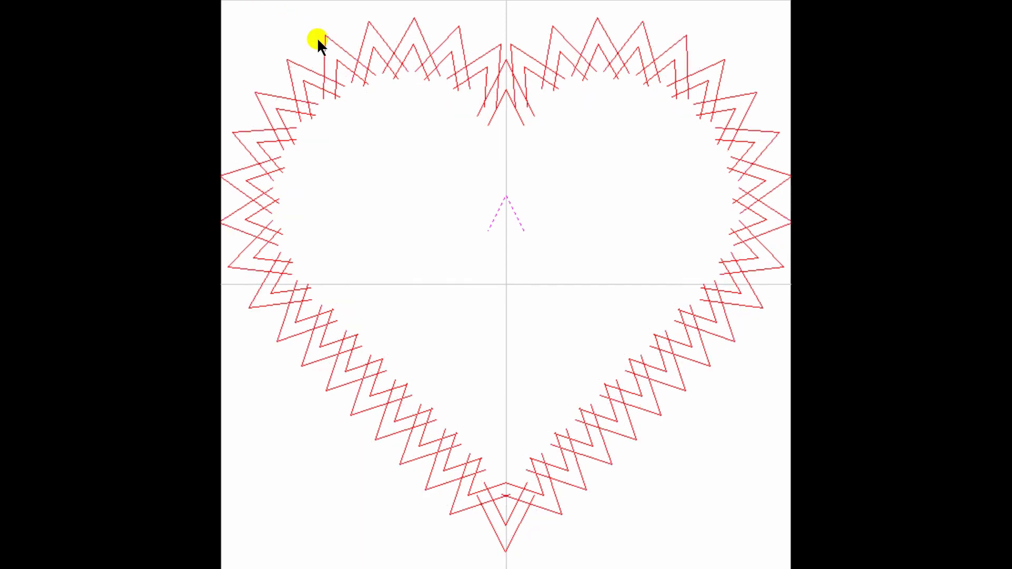
click(325, 47)
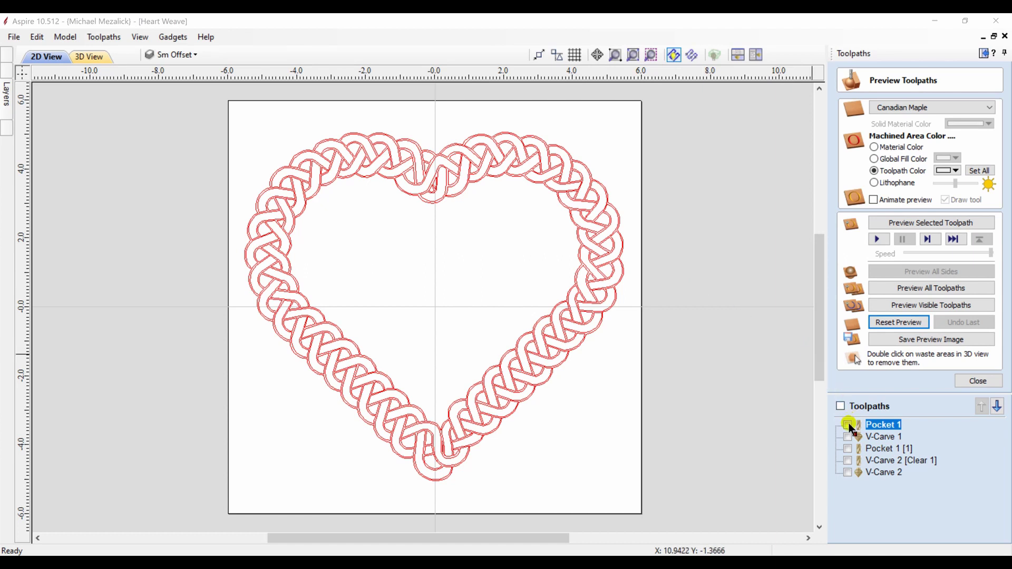
Show Pocket 1 and V-Carve 1 and simulate them in the 3D view
click(848, 424)
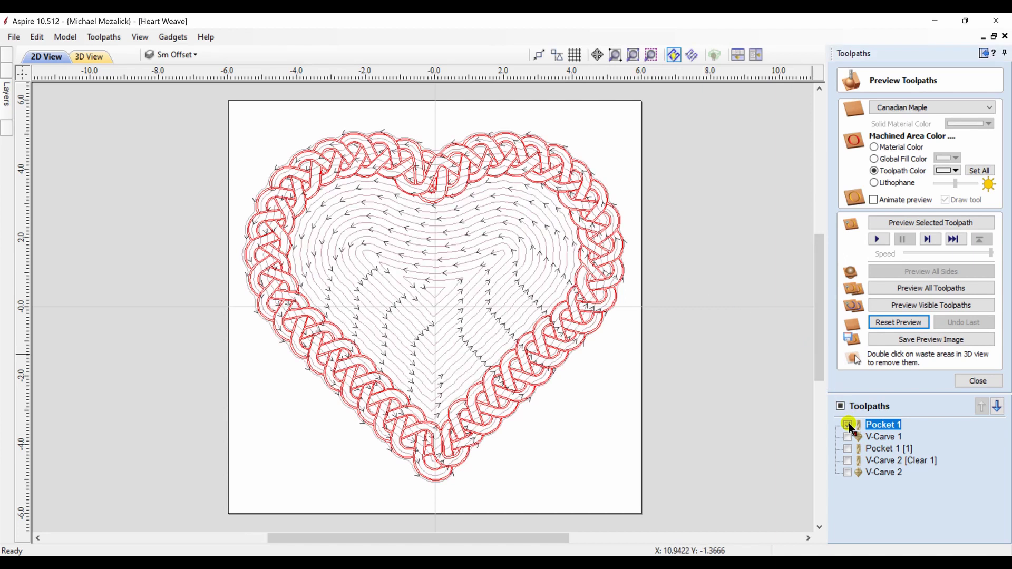
click(847, 437)
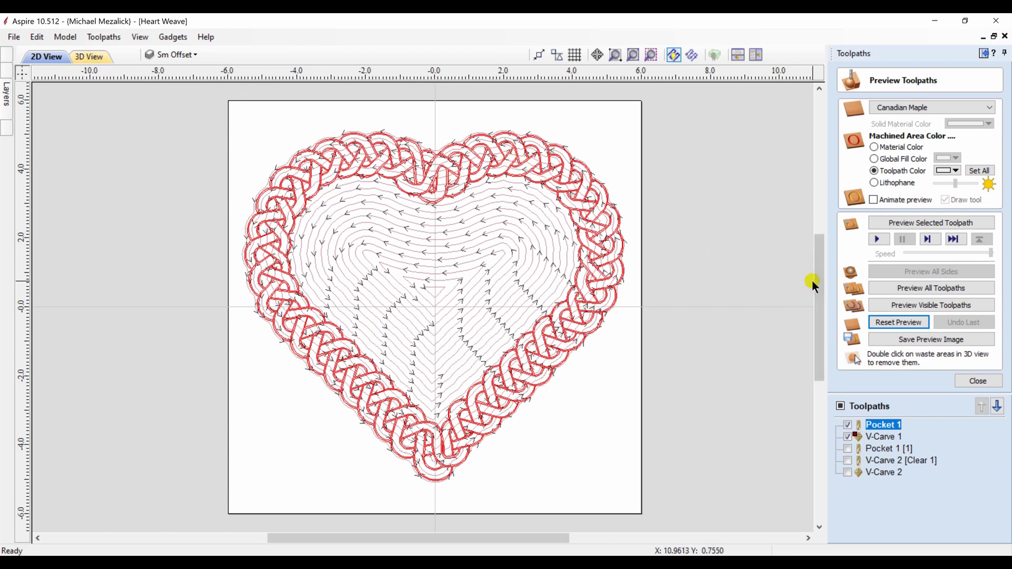
click(77, 59)
click(84, 60)
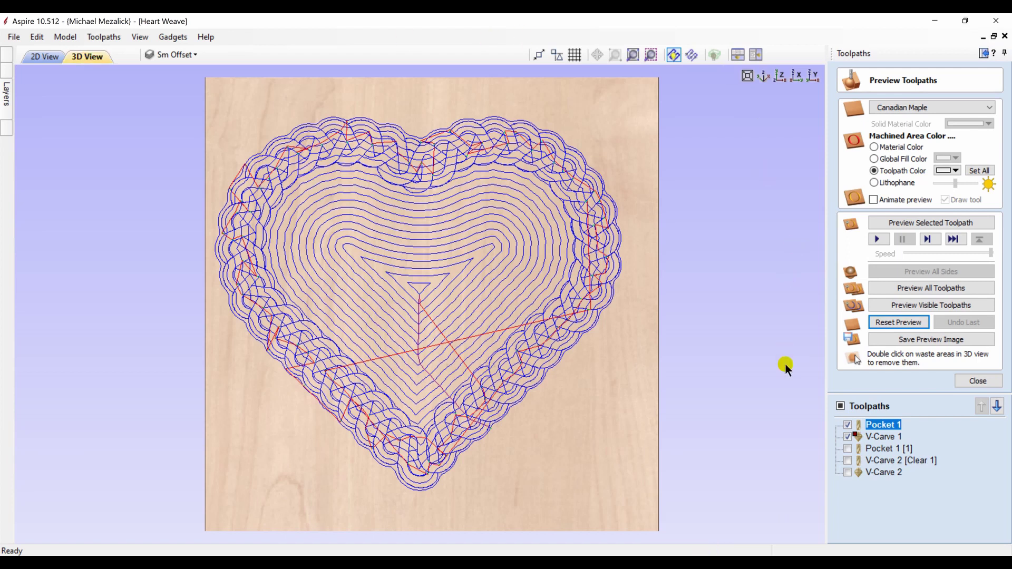
click(900, 305)
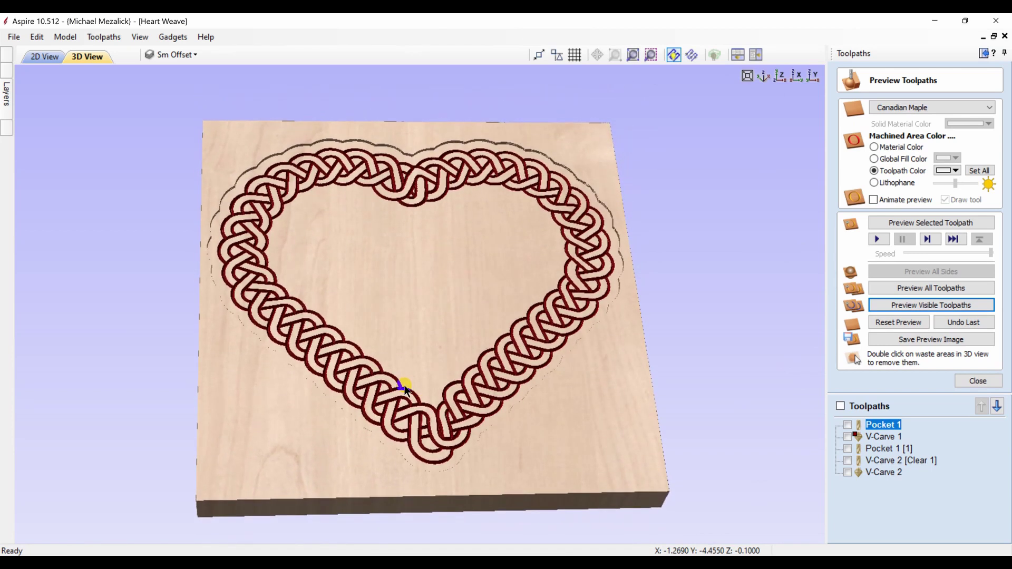
Reset the preview and simulate Pocket 1 [1], V-Carve 2 [Clear 1] and V-Carve 2
drag(402, 393, 395, 425)
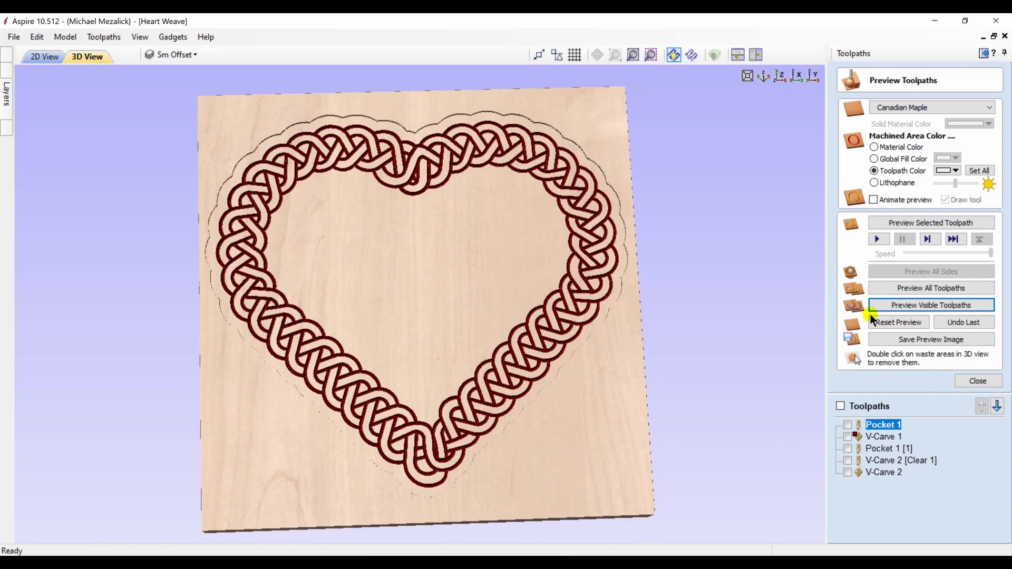
click(901, 322)
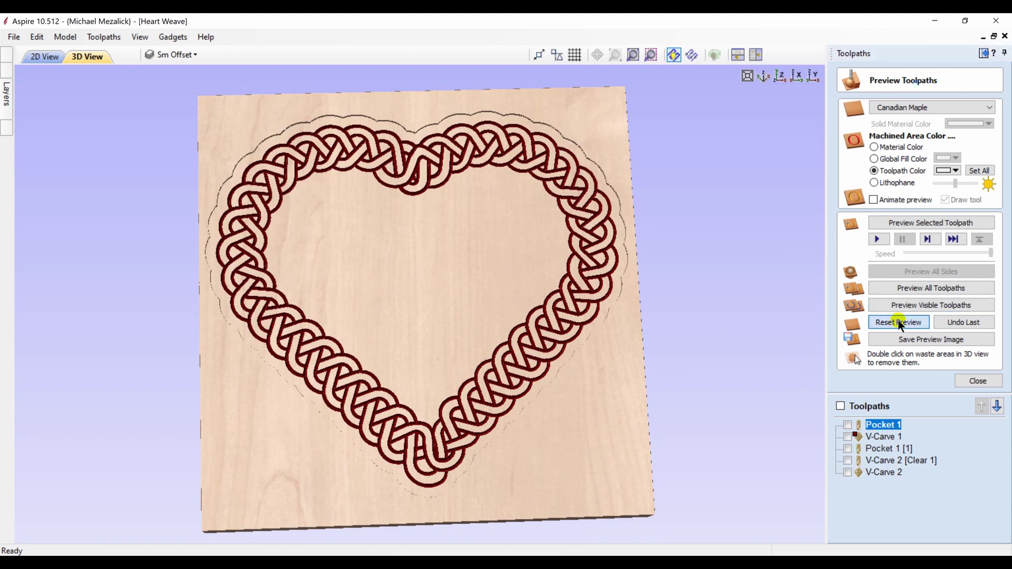
click(847, 449)
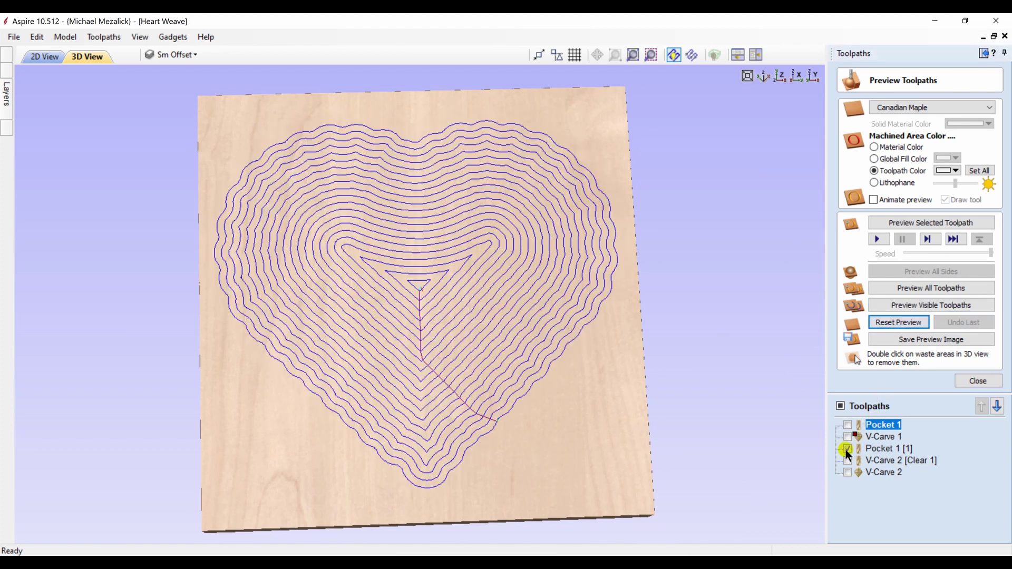
click(848, 461)
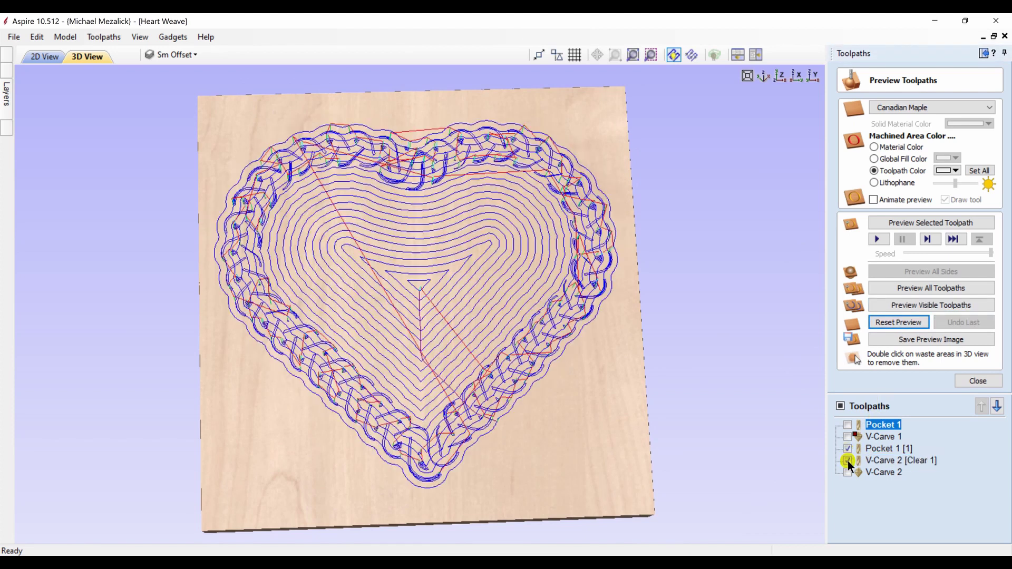
click(847, 472)
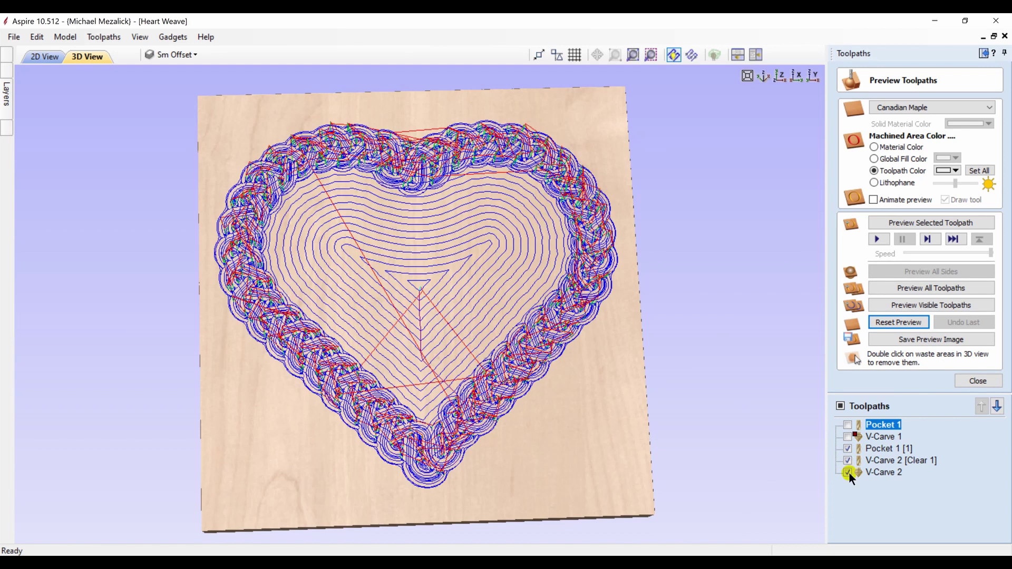
click(905, 304)
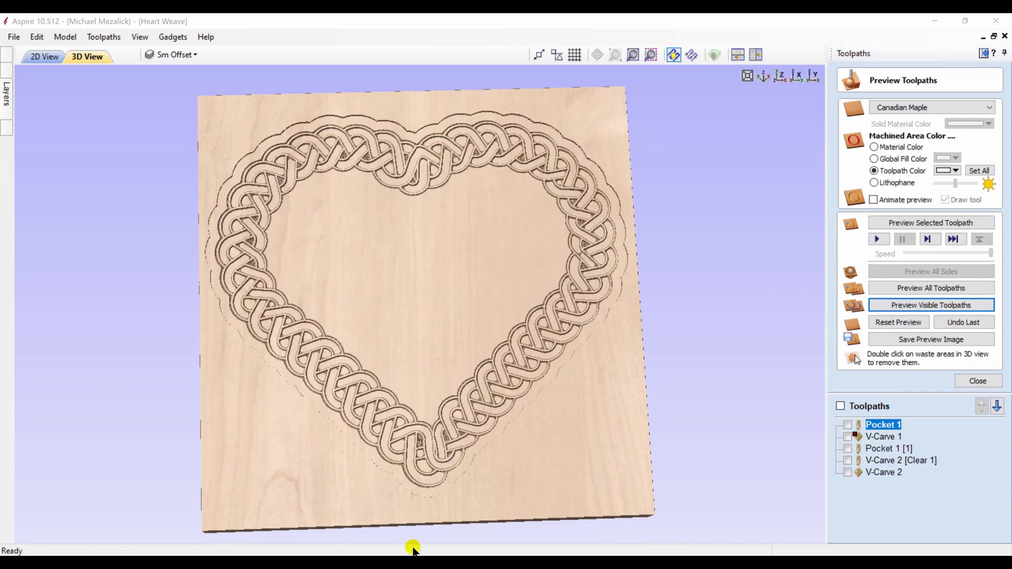
Orbit and zoom around the carved braid, then return to Top view
mouse_move(466, 495)
mouse_down()
mouse_move(412, 387)
mouse_move(381, 488)
mouse_move(503, 432)
mouse_up()
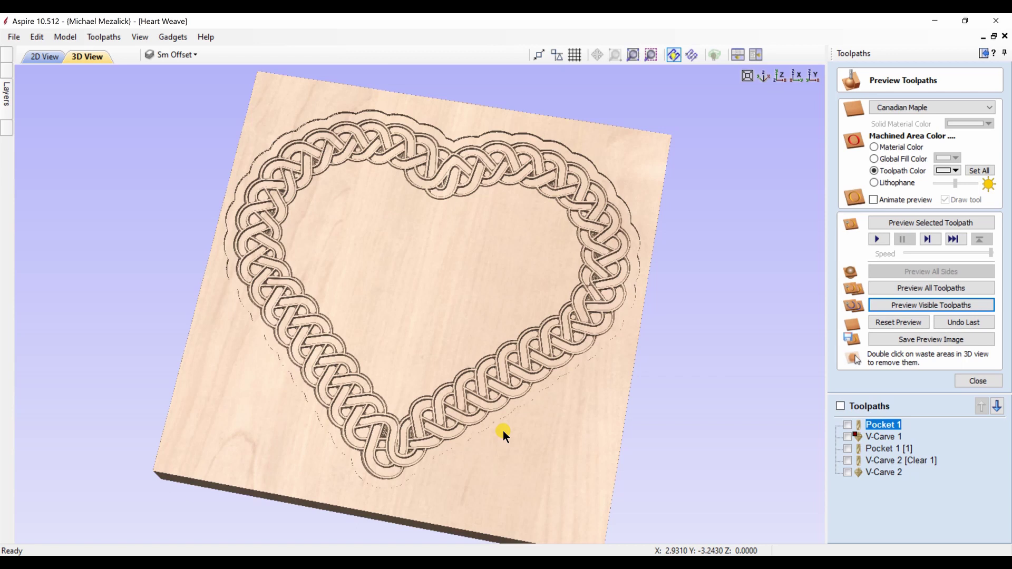
scroll(503, 431, up, 2)
scroll(527, 386, up, 2)
scroll(536, 381, up, 2)
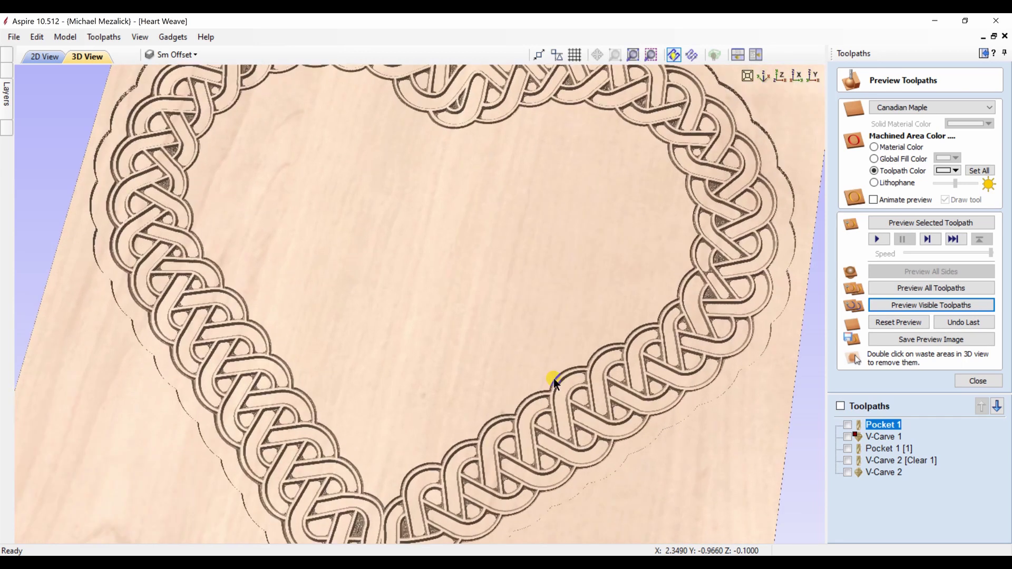
drag(554, 378, 468, 352)
scroll(467, 350, up, 1)
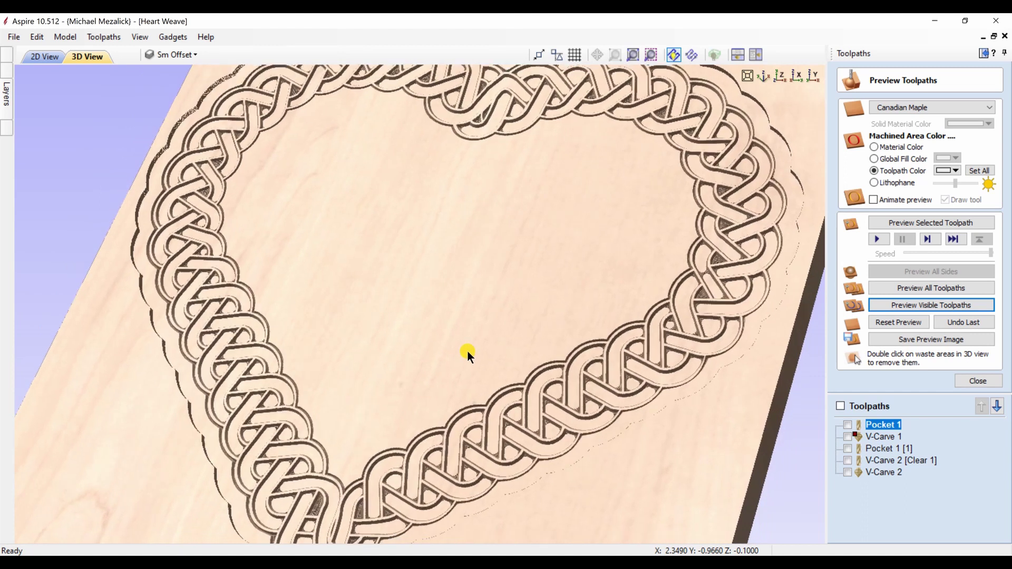
scroll(533, 398, up, 2)
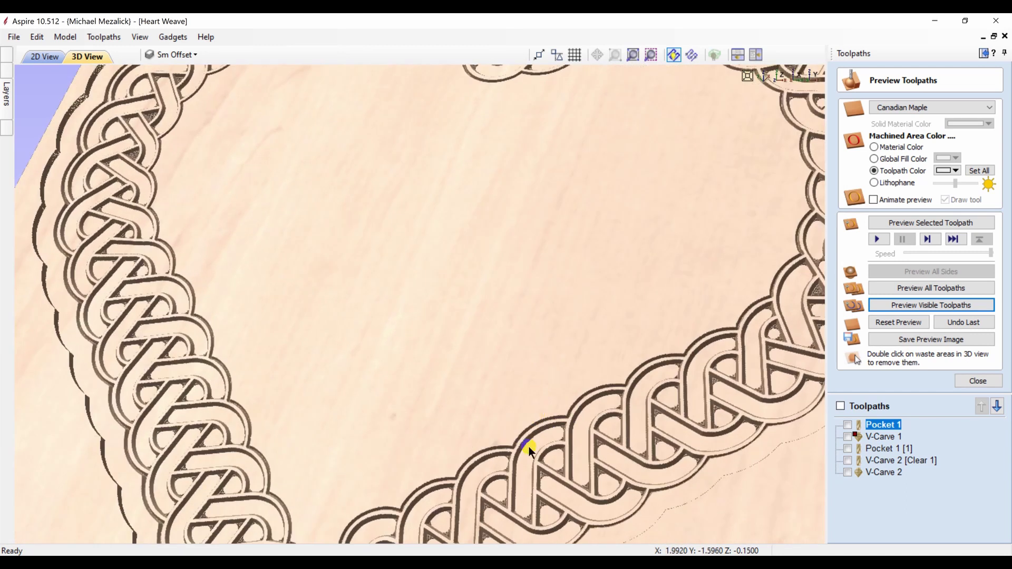
mouse_move(528, 445)
mouse_down()
mouse_move(515, 400)
mouse_move(596, 458)
mouse_up()
click(780, 75)
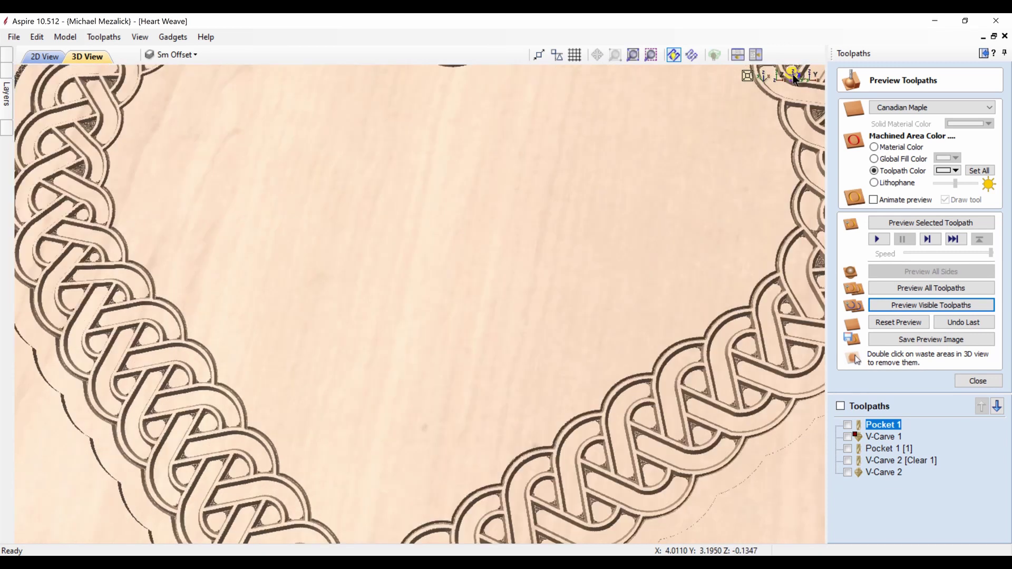